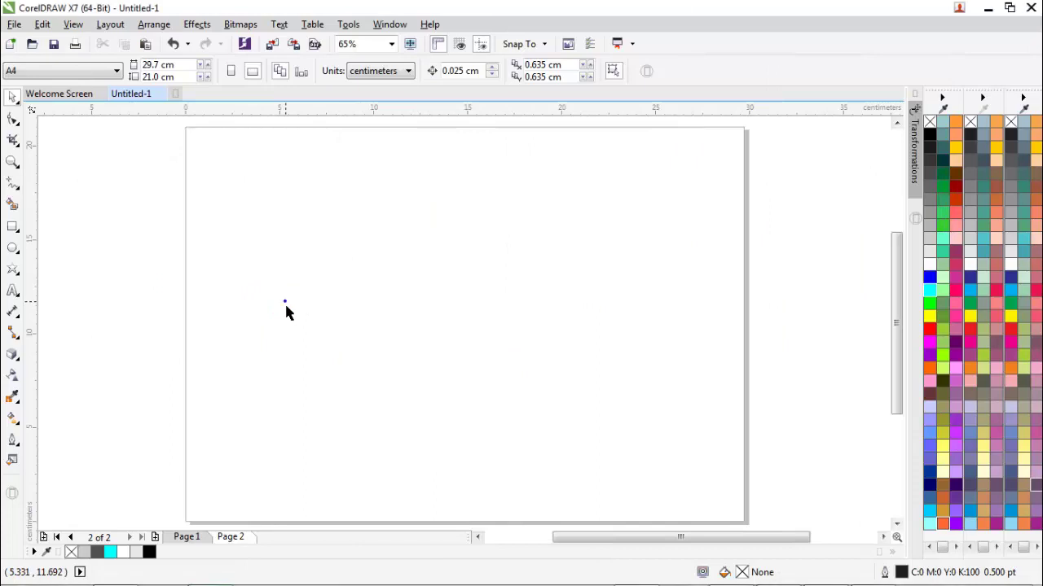
Draw a rectangle, size it to 29.7 × 21 cm, and centre it on the page.
{"action": "key", "text": "z"}
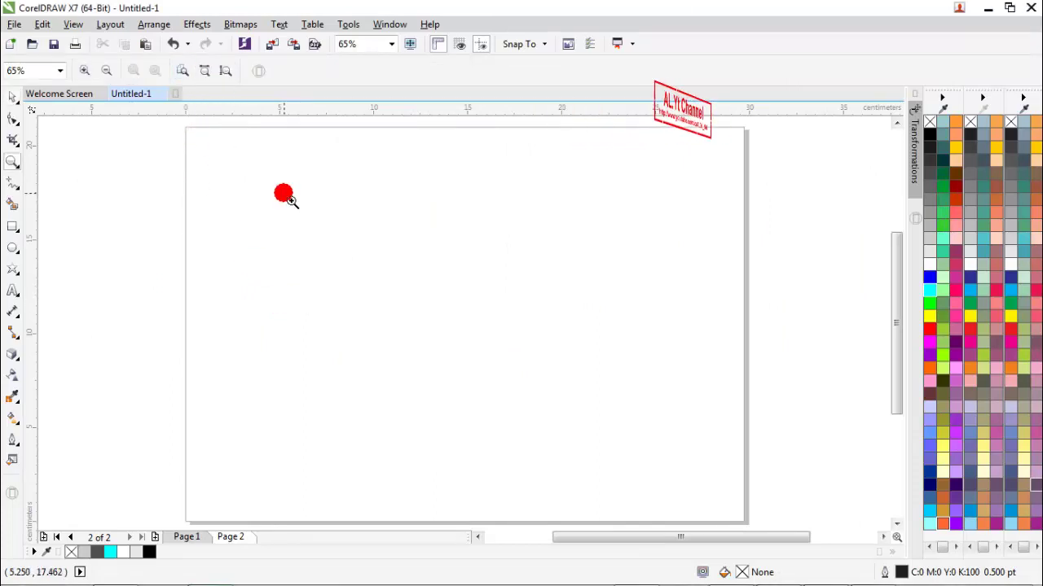
{"action": "key", "text": "space"}
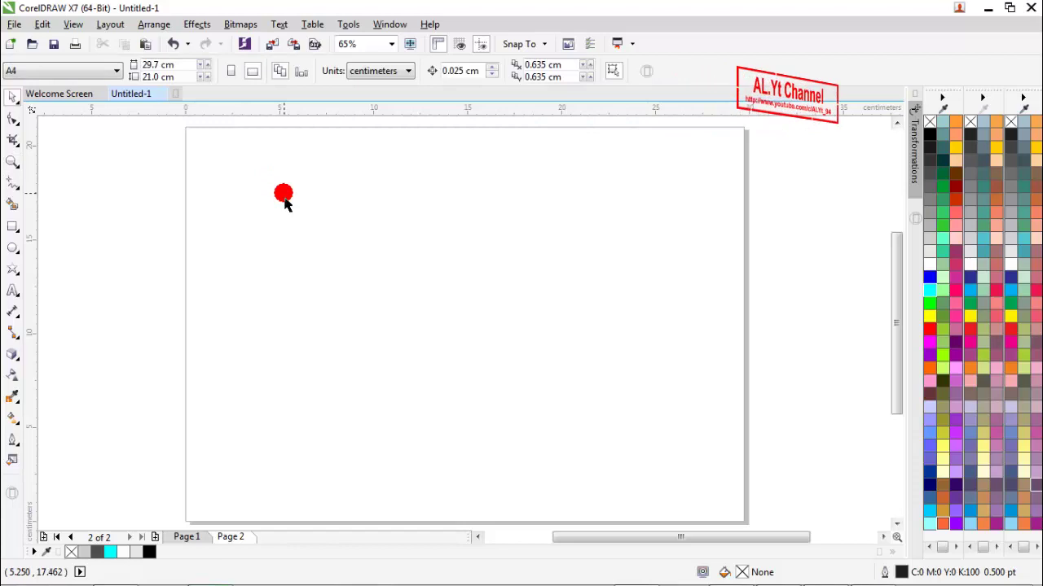
{"action": "left_click", "coordinate": [12, 229]}
{"action": "left_click_drag", "start_coordinate": [258, 209], "coordinate": [502, 370]}
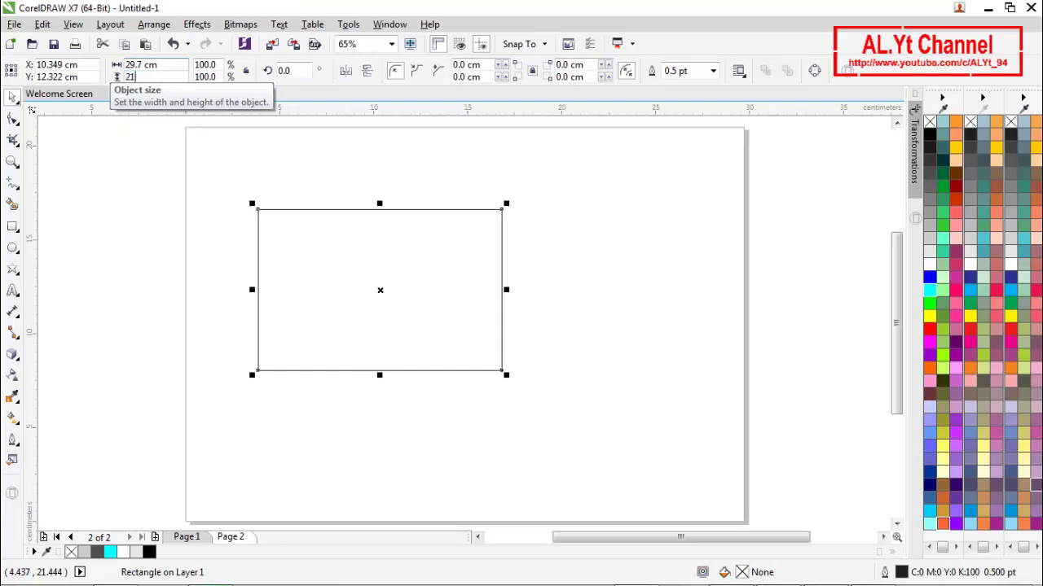
{"action": "key", "text": "Return"}
{"action": "key", "text": "p"}
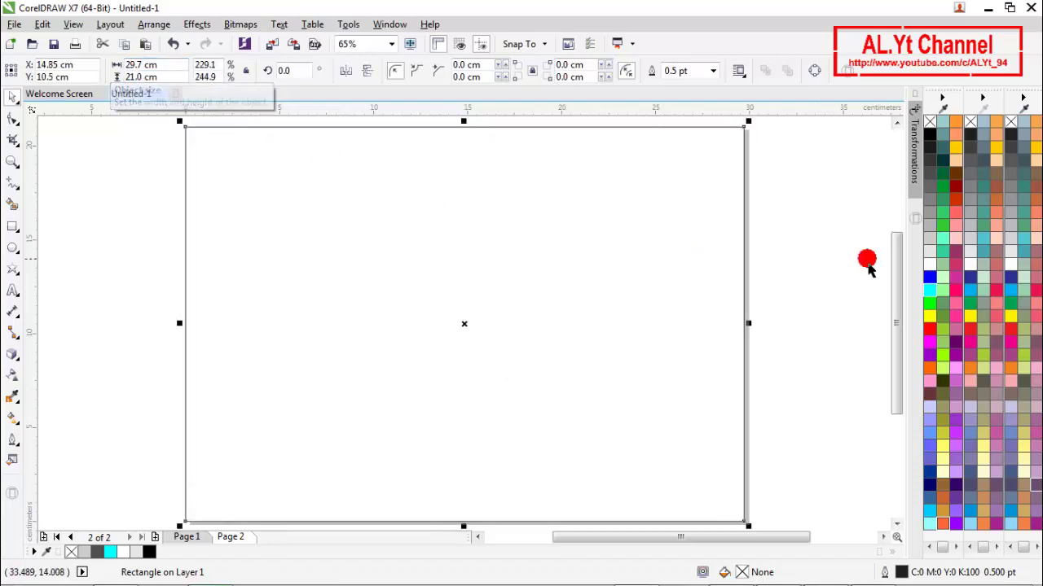
Fill the page-sized rectangle with light grey (R 230, G 230, B 230) and remove its outline.
{"action": "left_click", "coordinate": [927, 260]}
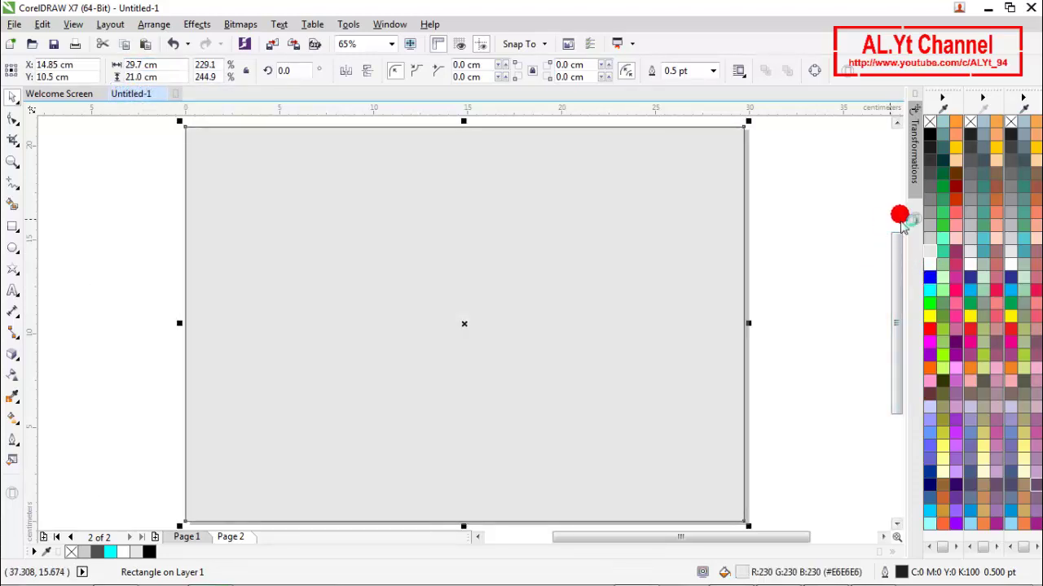
{"action": "right_click", "coordinate": [930, 122]}
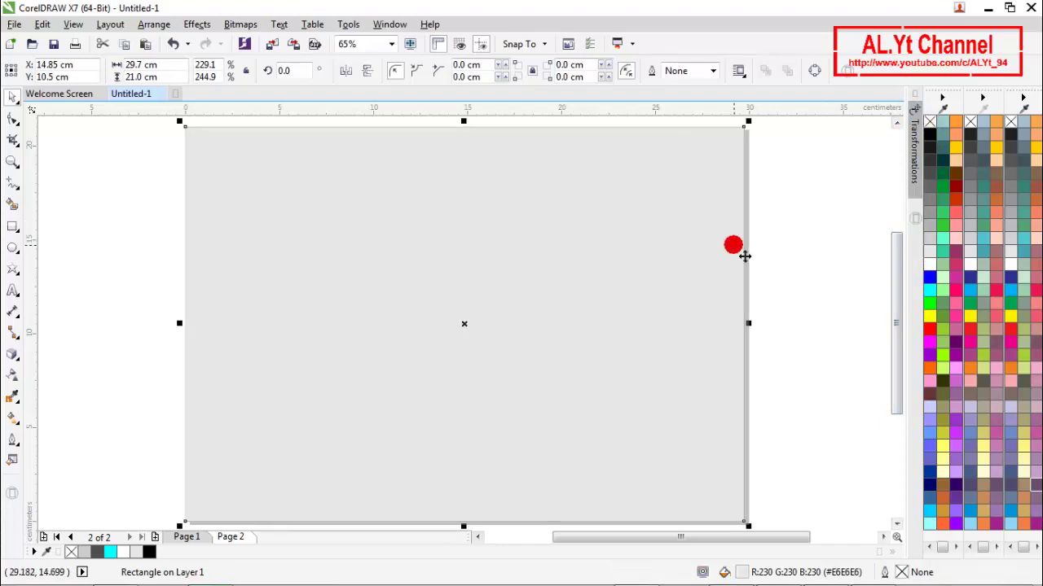
{"action": "right_click", "coordinate": [664, 190]}
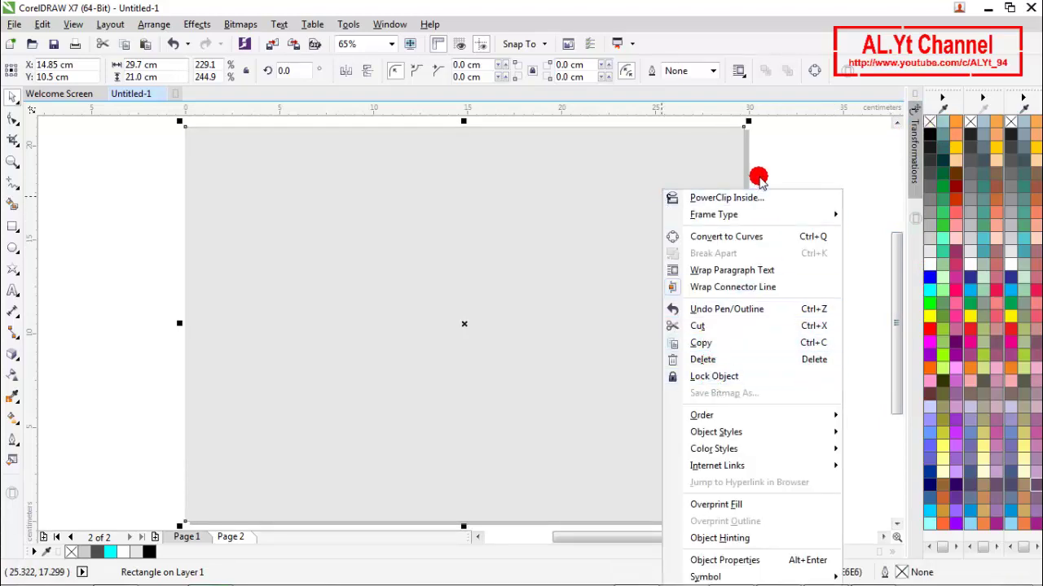
{"action": "left_click", "coordinate": [756, 179]}
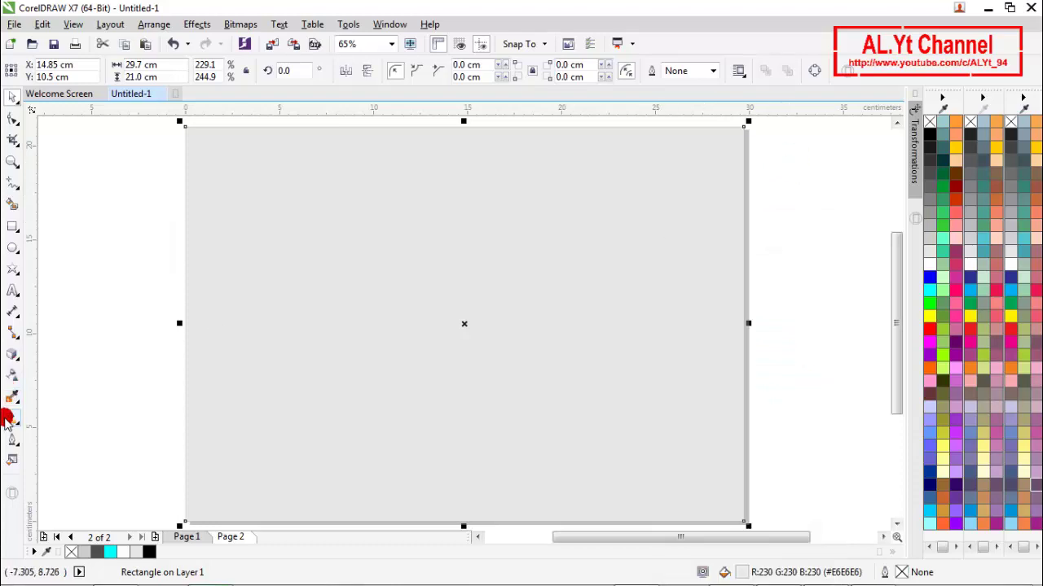
Give the rectangle an elliptical fountain fill, stretch its ellipse slightly taller, and add a white colour stop between the centre and edge.
{"action": "left_click", "coordinate": [8, 419]}
{"action": "left_click", "coordinate": [57, 71]}
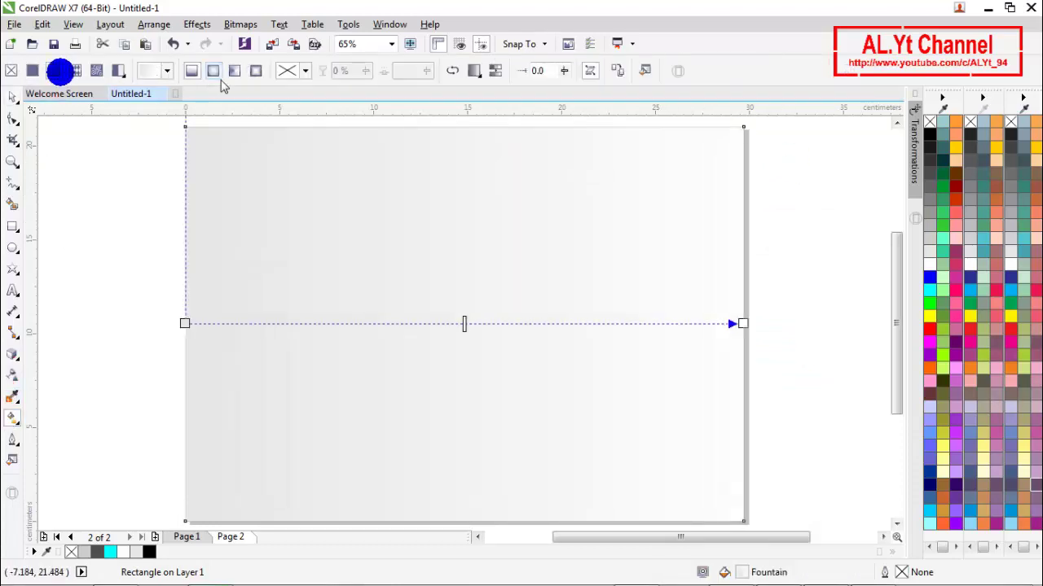
{"action": "left_click", "coordinate": [219, 74]}
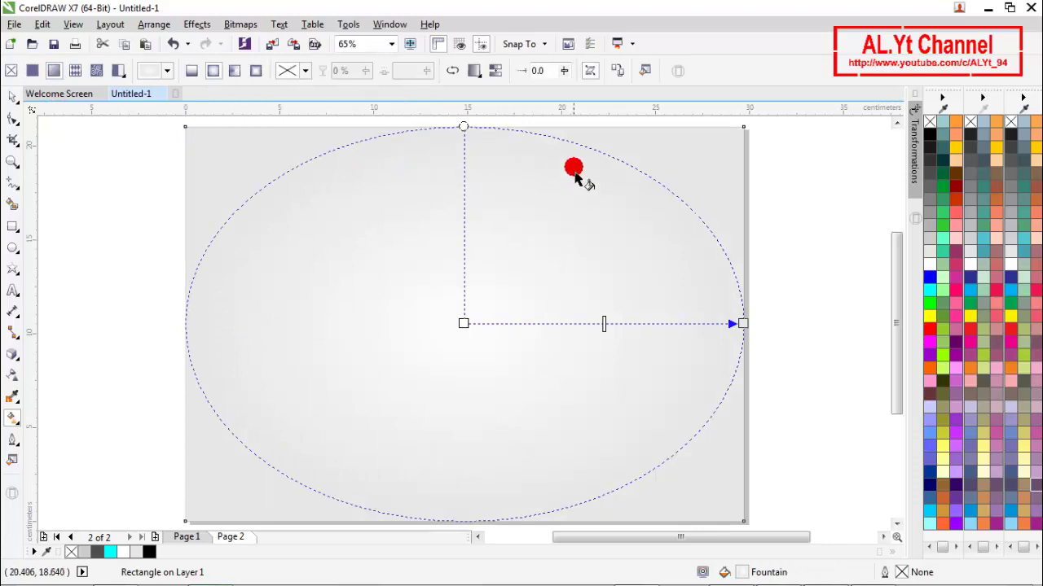
{"action": "scroll", "coordinate": [485, 160], "scroll_direction": "down", "scroll_amount": 2}
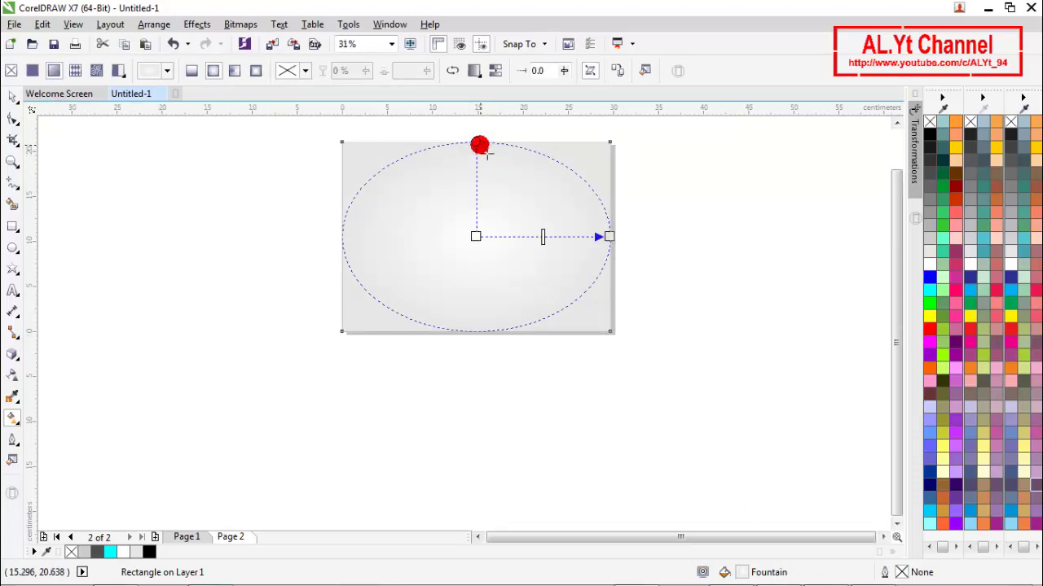
{"action": "left_click_drag", "start_coordinate": [485, 147], "coordinate": [485, 138]}
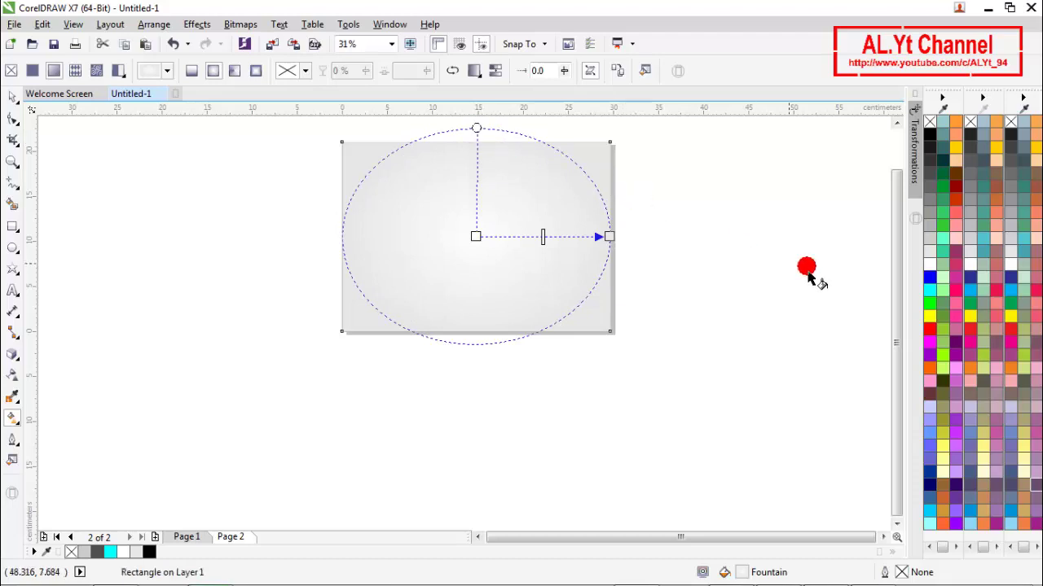
{"action": "left_click_drag", "start_coordinate": [553, 241], "coordinate": [526, 237]}
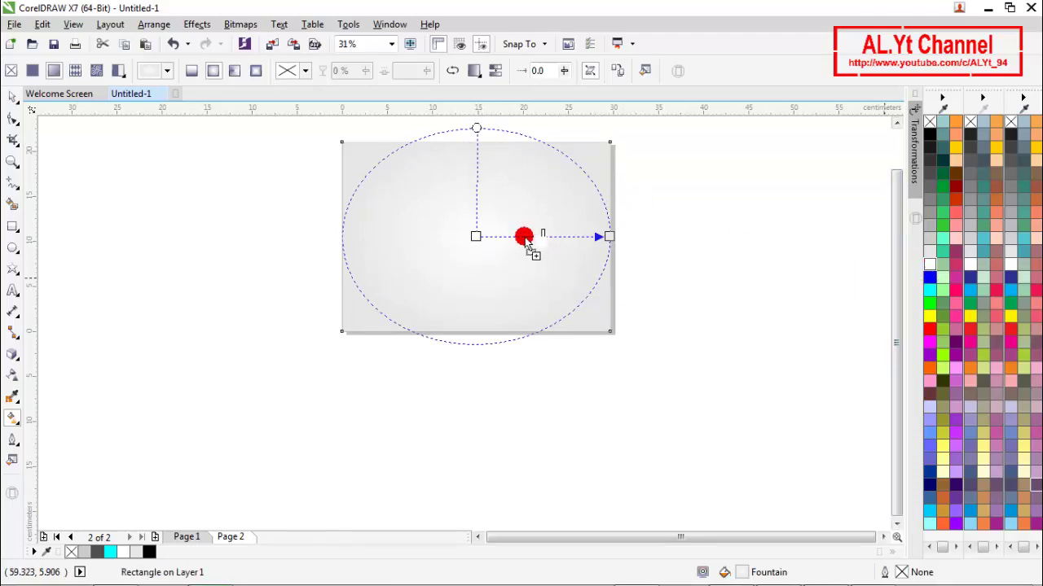
Lock the gradient-filled background rectangle.
{"action": "left_click", "coordinate": [11, 100]}
{"action": "right_click", "coordinate": [404, 184]}
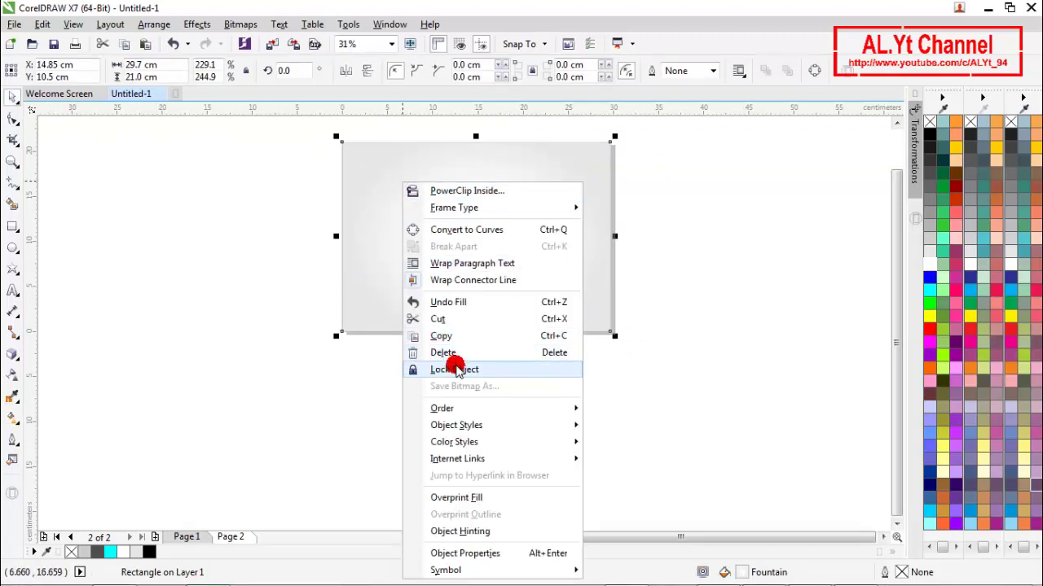
{"action": "left_click", "coordinate": [456, 369]}
Draw a five-pointed star about 11.1 × 10.6 cm and centre it on the page.
{"action": "key", "text": "z"}
{"action": "left_click", "coordinate": [222, 73]}
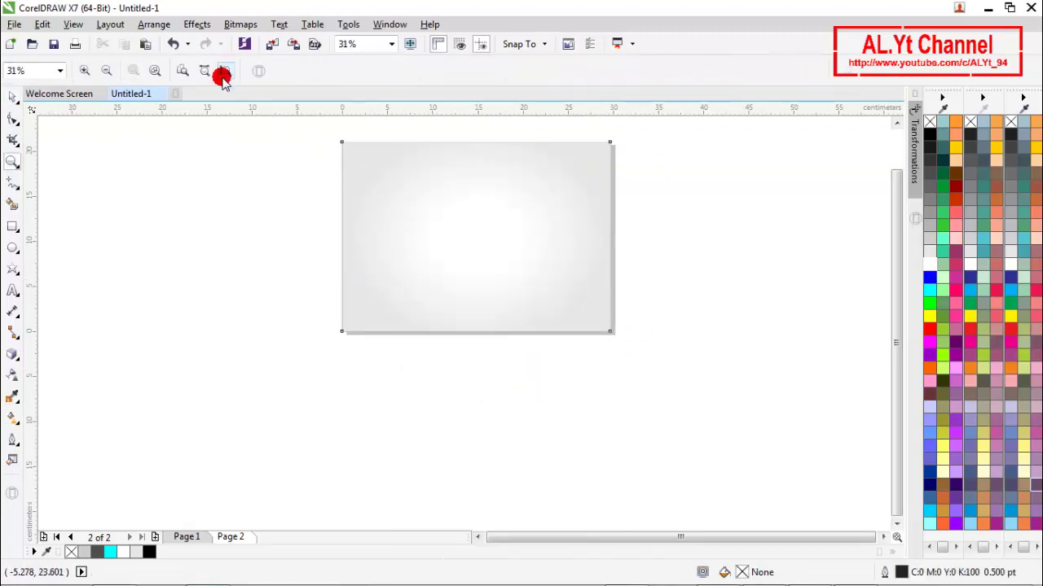
{"action": "key", "text": "space"}
{"action": "left_click", "coordinate": [116, 189]}
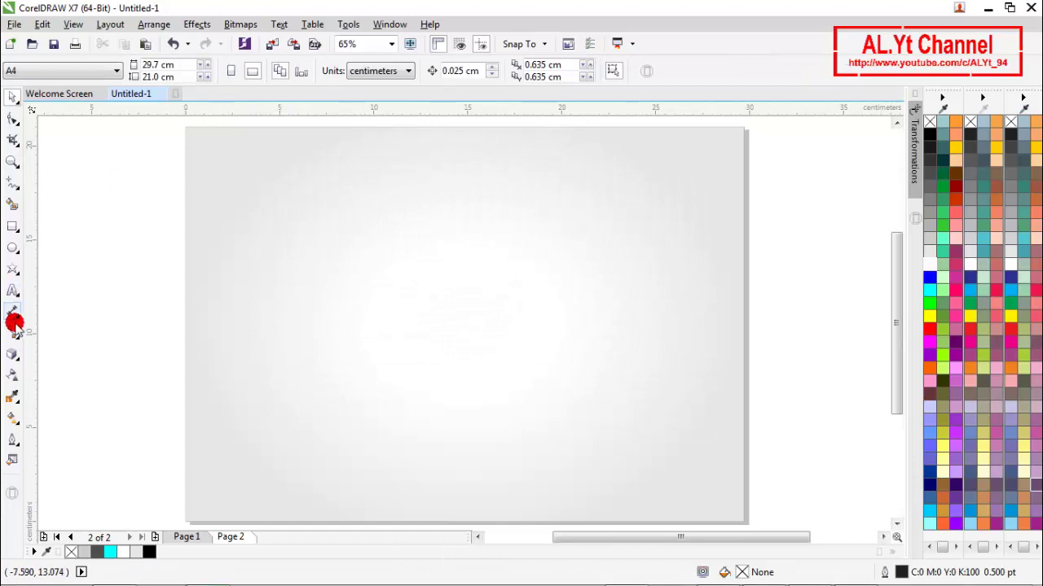
{"action": "left_click", "coordinate": [20, 275]}
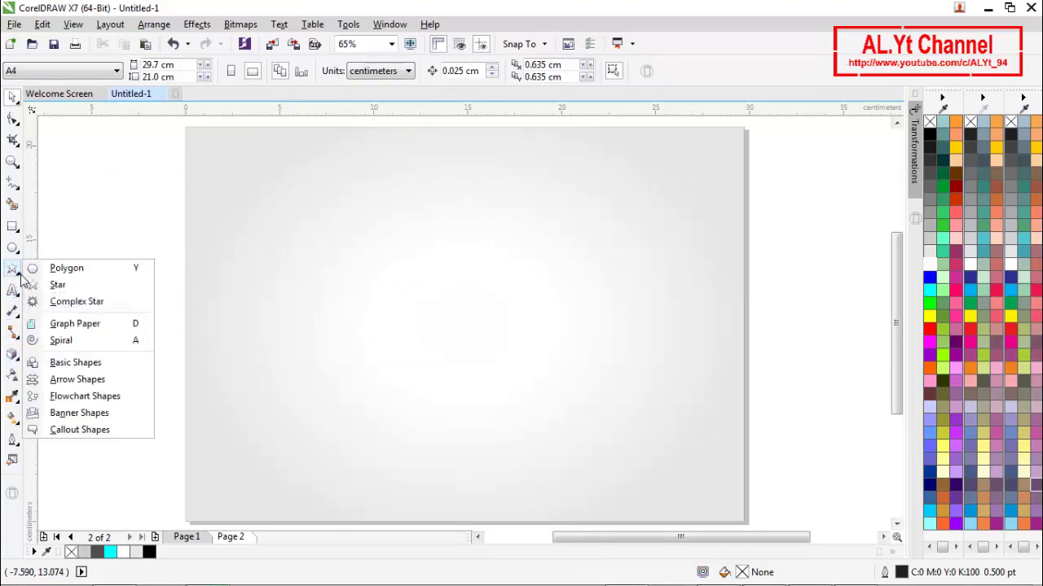
{"action": "left_click", "coordinate": [58, 286]}
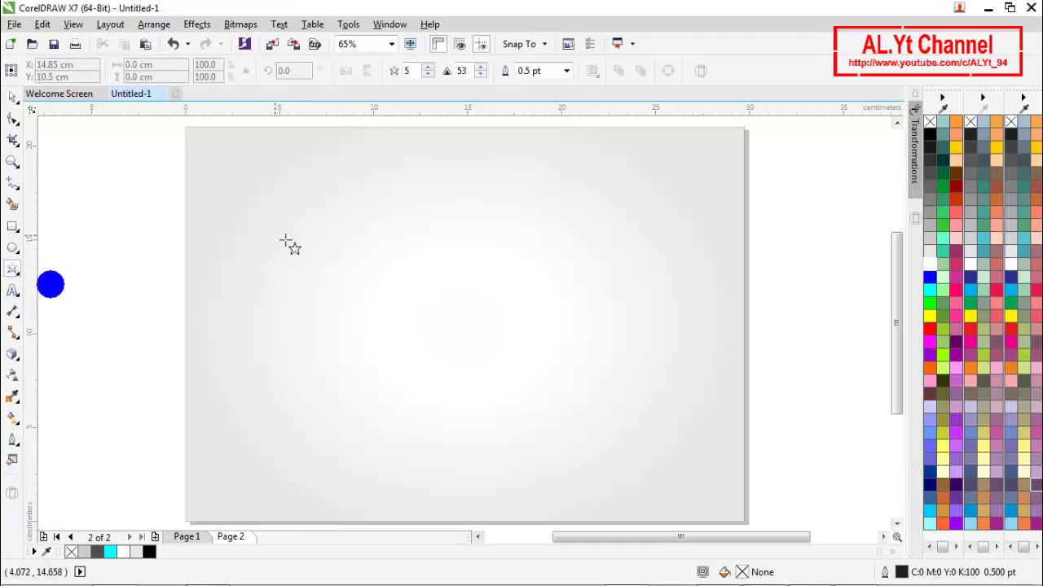
{"action": "mouse_move", "coordinate": [288, 216]}
{"action": "left_mouse_down"}
{"action": "mouse_move", "coordinate": [323, 259]}
{"action": "mouse_move", "coordinate": [516, 399]}
{"action": "mouse_move", "coordinate": [495, 376]}
{"action": "left_mouse_up"}
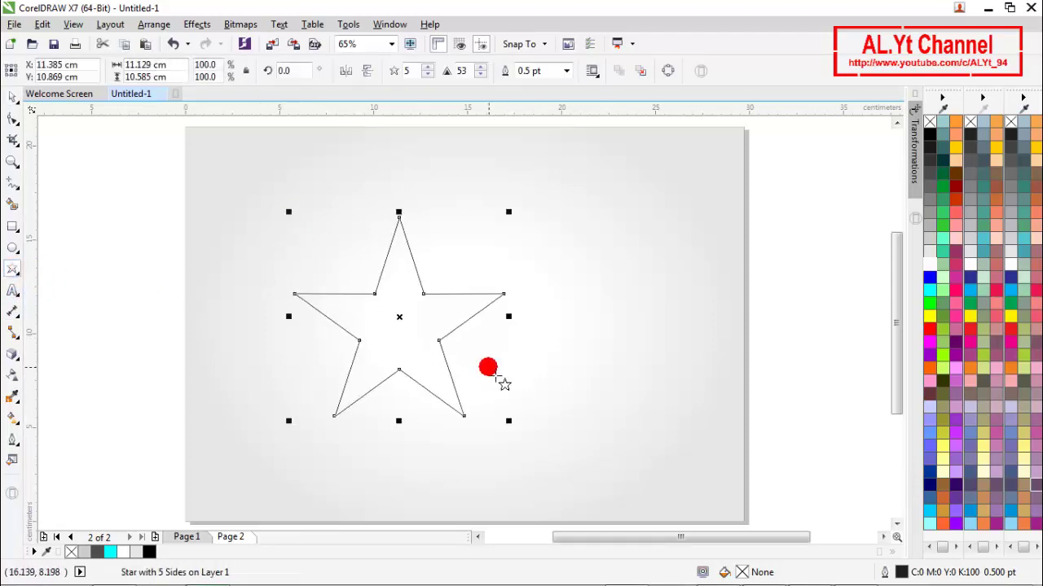
{"action": "key", "text": "p"}
{"action": "key", "text": "space"}
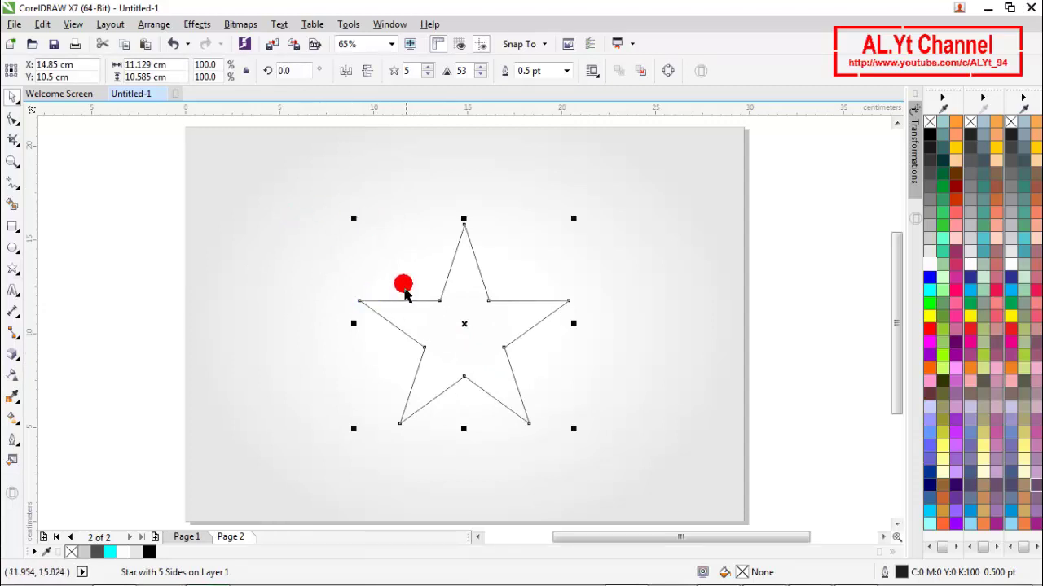
Set the star's outline width to 10 pt and convert the star to curves.
{"action": "left_click", "coordinate": [566, 71]}
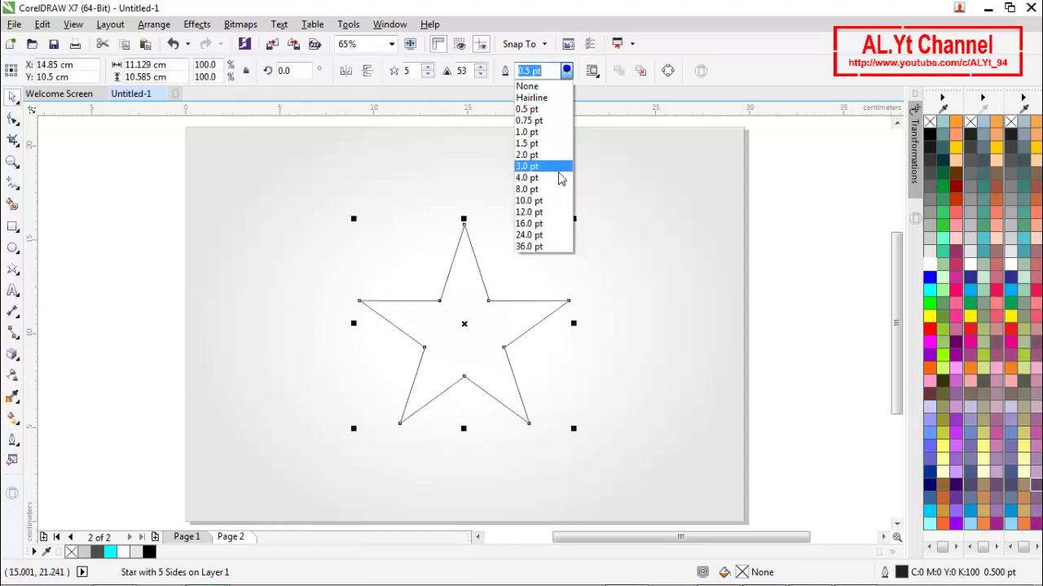
{"action": "left_click", "coordinate": [551, 205]}
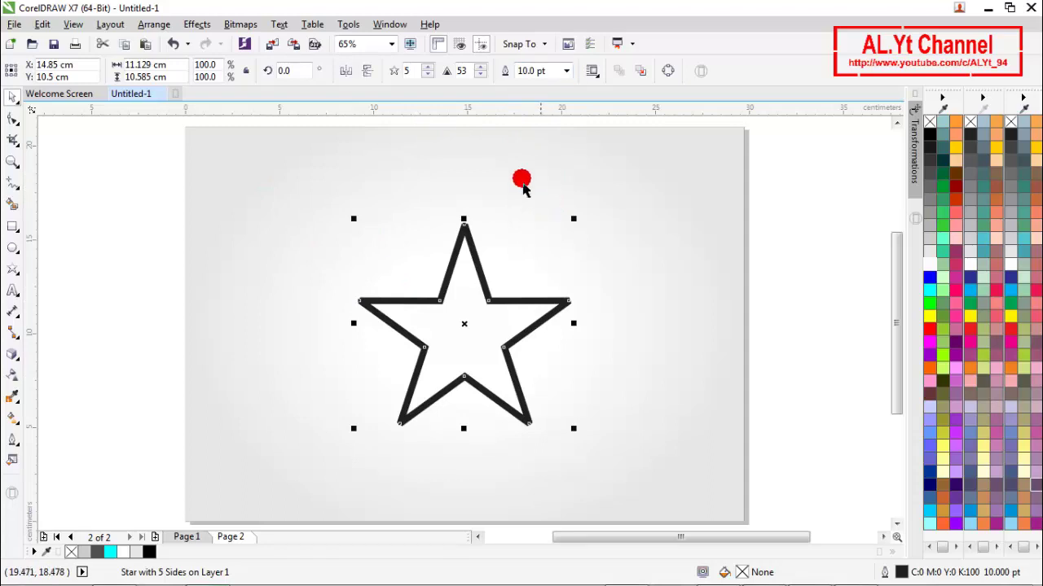
{"action": "left_click", "coordinate": [151, 25]}
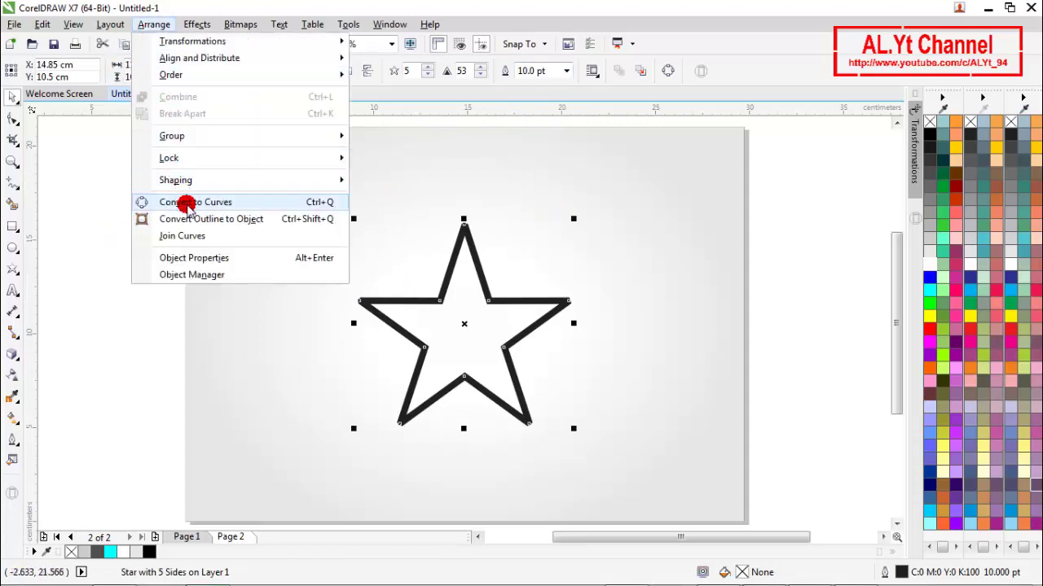
{"action": "left_click", "coordinate": [189, 210]}
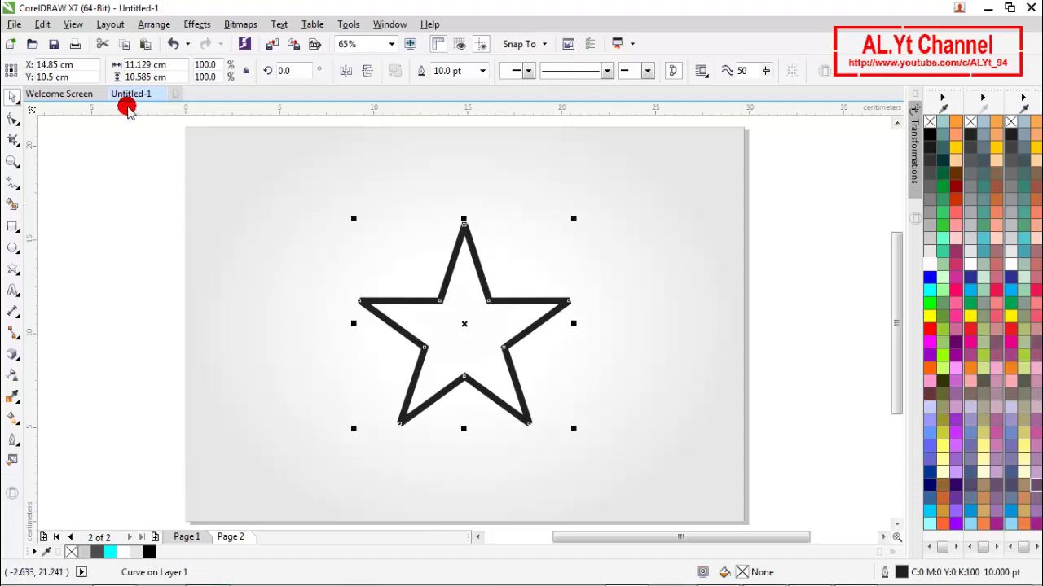
Delete the star's segment between the lower right inner corner and the lower right tip.
{"action": "left_click", "coordinate": [14, 119]}
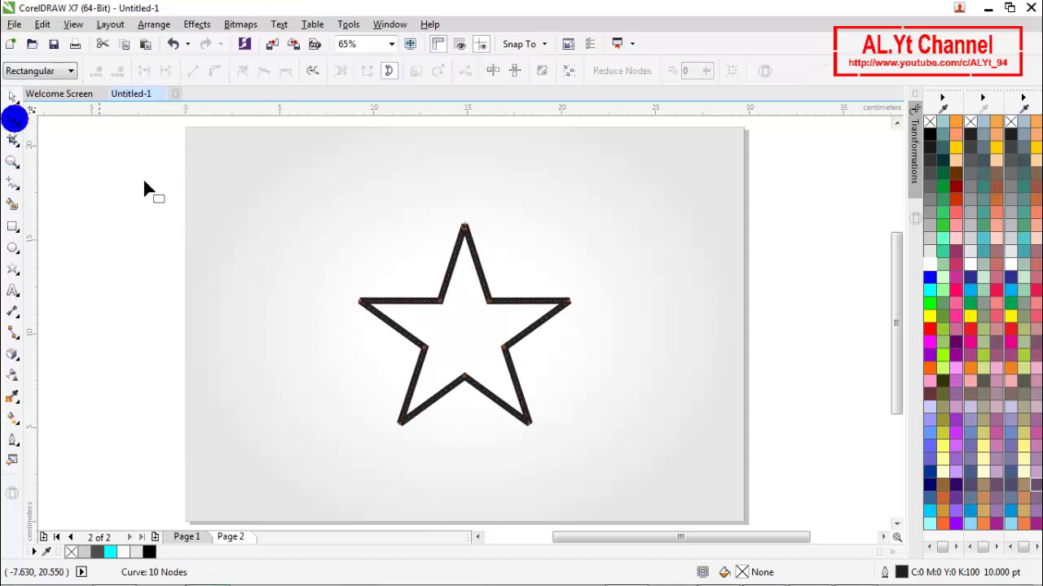
{"action": "left_click", "coordinate": [505, 350]}
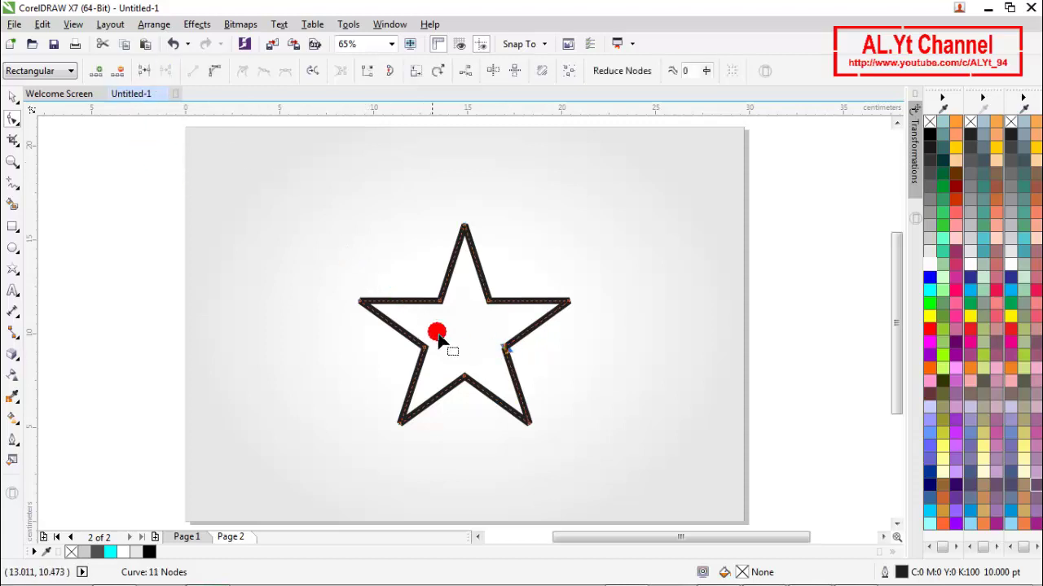
{"action": "double_click", "coordinate": [505, 365]}
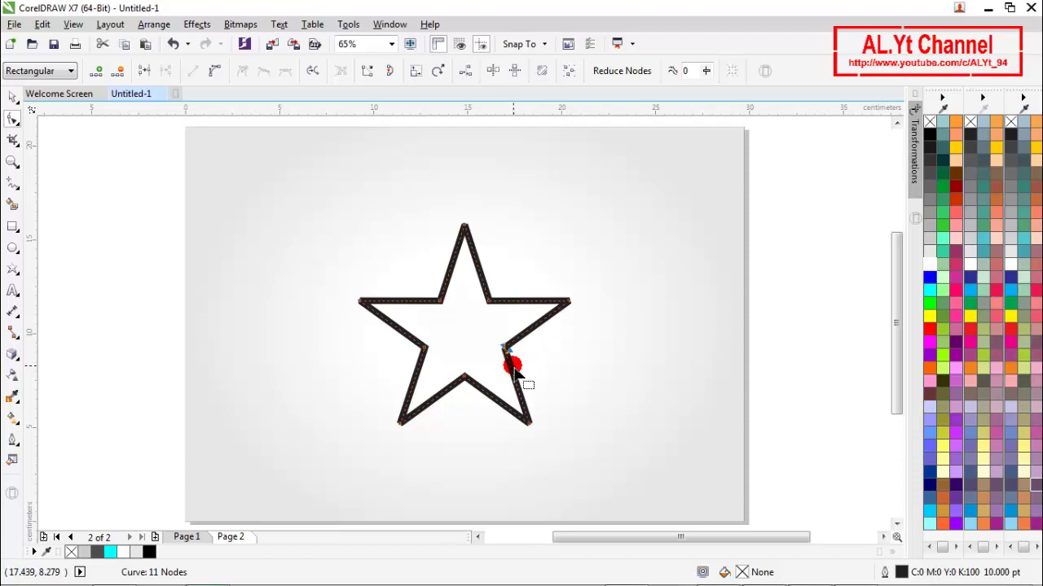
{"action": "left_click", "coordinate": [510, 368]}
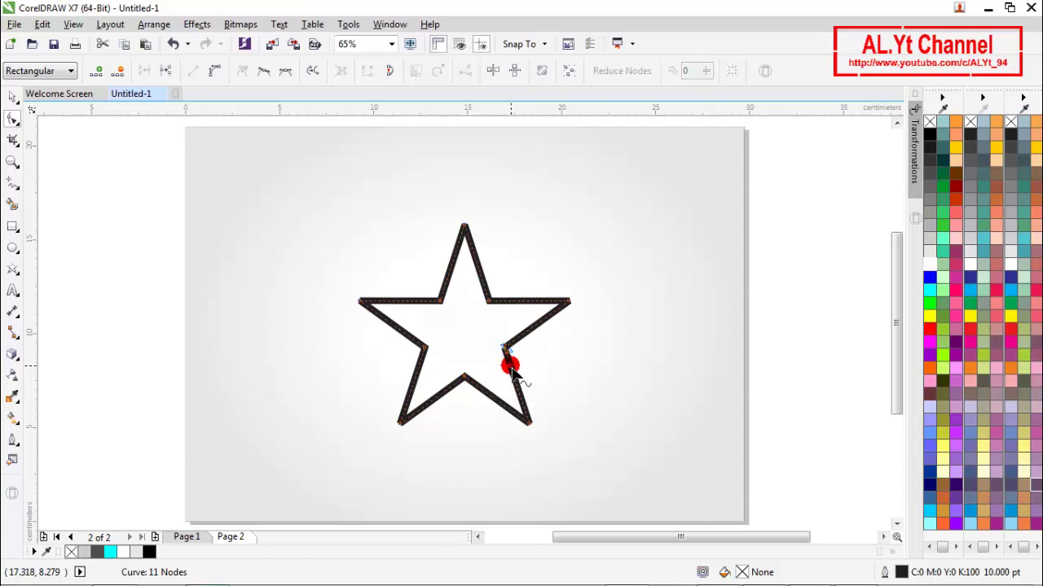
{"action": "left_click", "coordinate": [115, 71]}
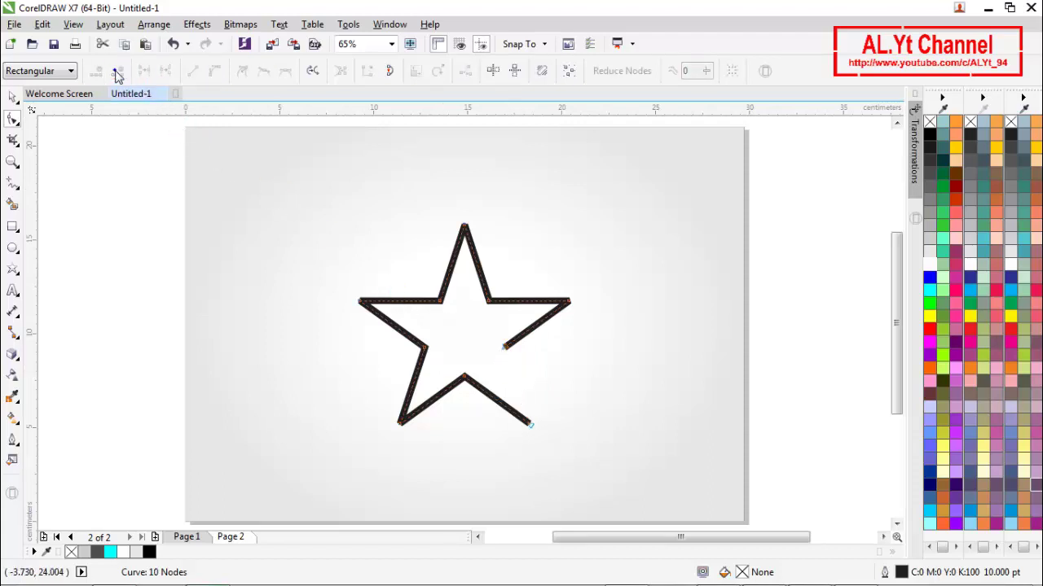
Convert the open star's outline to an object.
{"action": "left_click", "coordinate": [9, 96]}
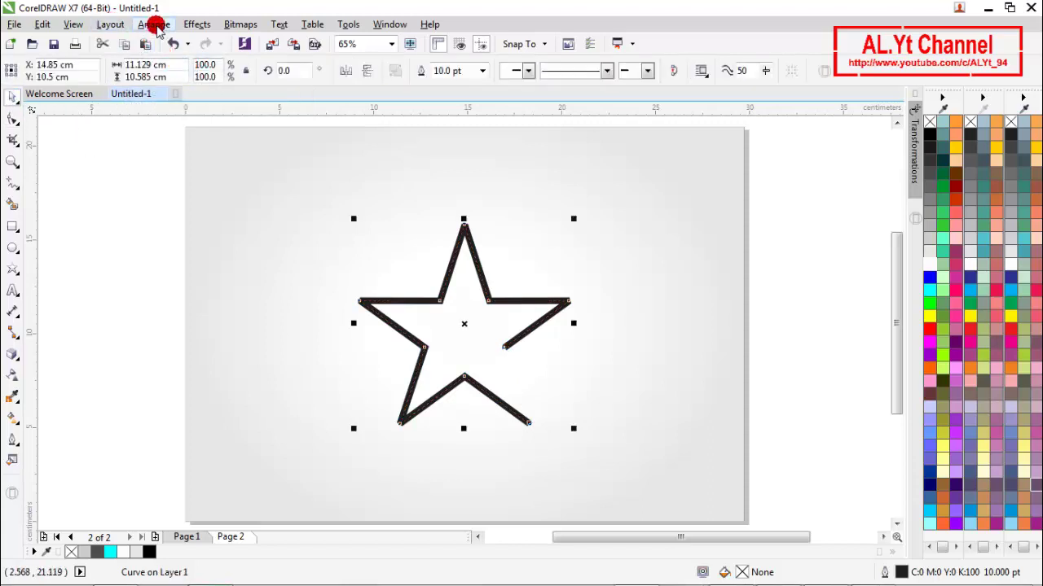
{"action": "left_click", "coordinate": [155, 25]}
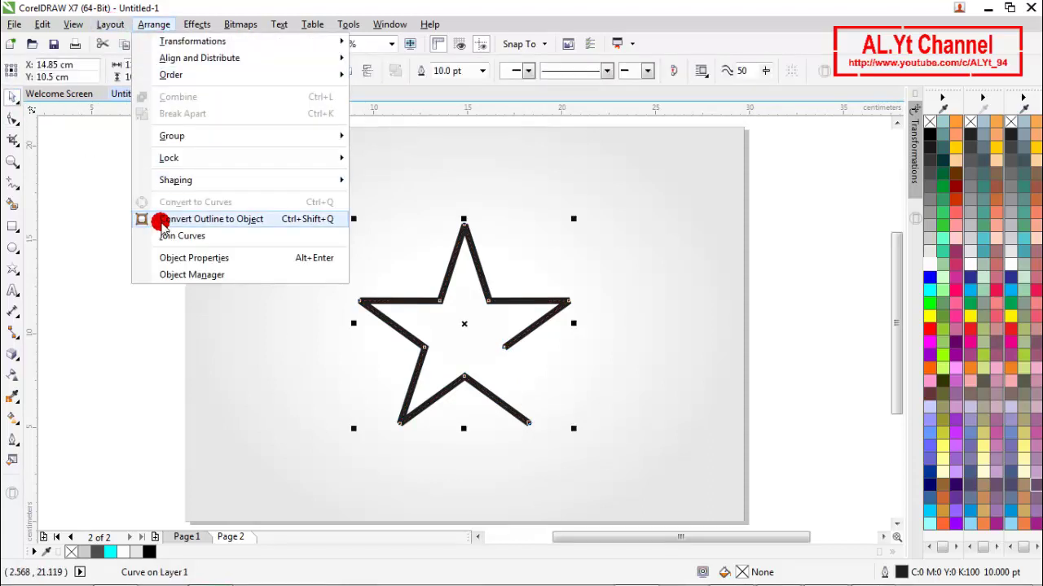
{"action": "left_click", "coordinate": [163, 221]}
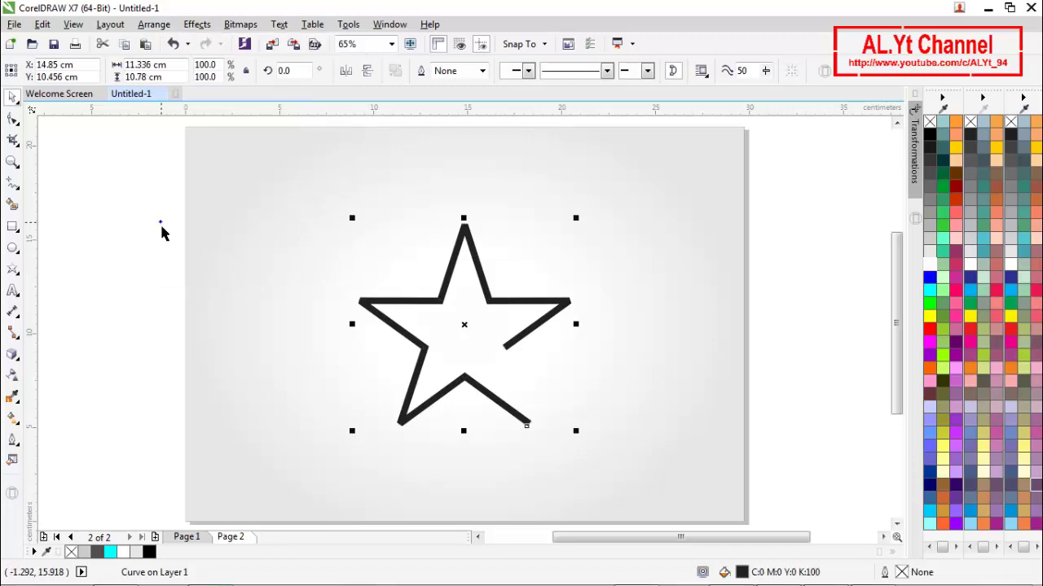
{"action": "left_click", "coordinate": [407, 305]}
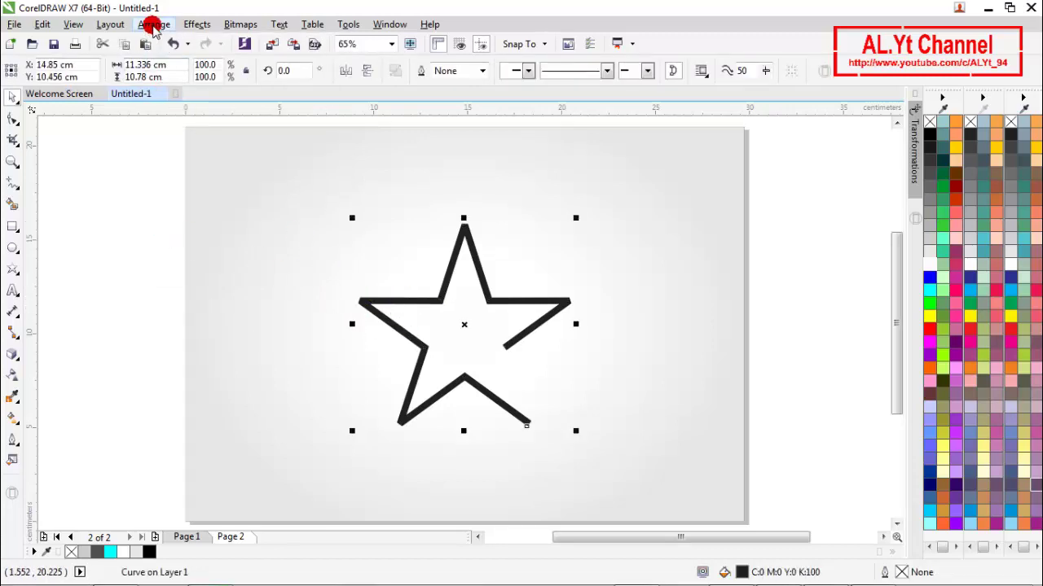
Add perspective to the open star, raising the grid's lower left corner about halfway and pulling its upper left corner inward and slightly up.
{"action": "left_click", "coordinate": [153, 25]}
{"action": "mouse_move", "coordinate": [192, 24]}
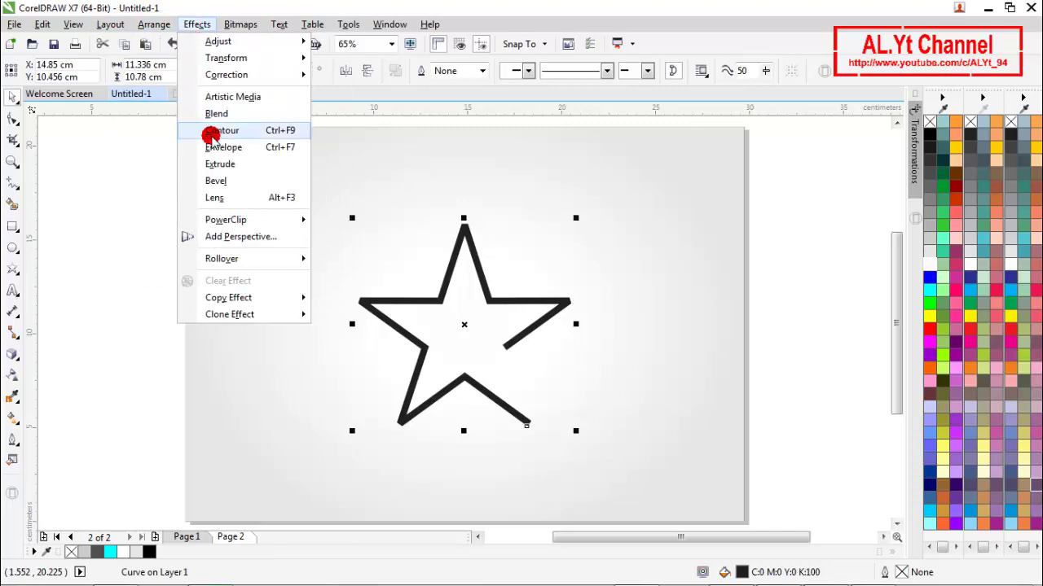
{"action": "left_click", "coordinate": [245, 238]}
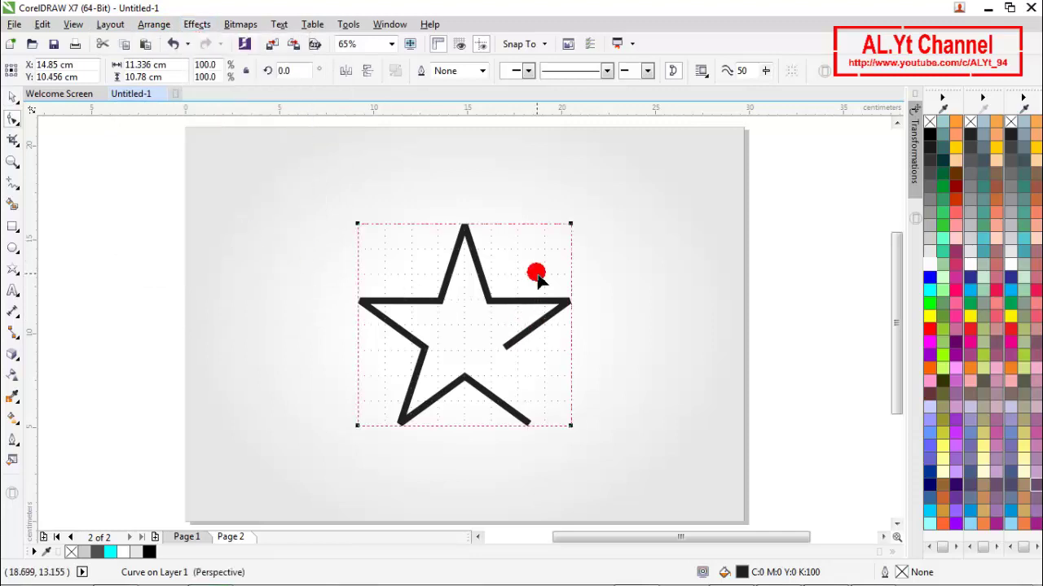
{"action": "mouse_move", "coordinate": [359, 426]}
{"action": "left_mouse_down"}
{"action": "mouse_move", "coordinate": [328, 354]}
{"action": "mouse_move", "coordinate": [342, 328]}
{"action": "mouse_move", "coordinate": [359, 325]}
{"action": "left_mouse_up"}
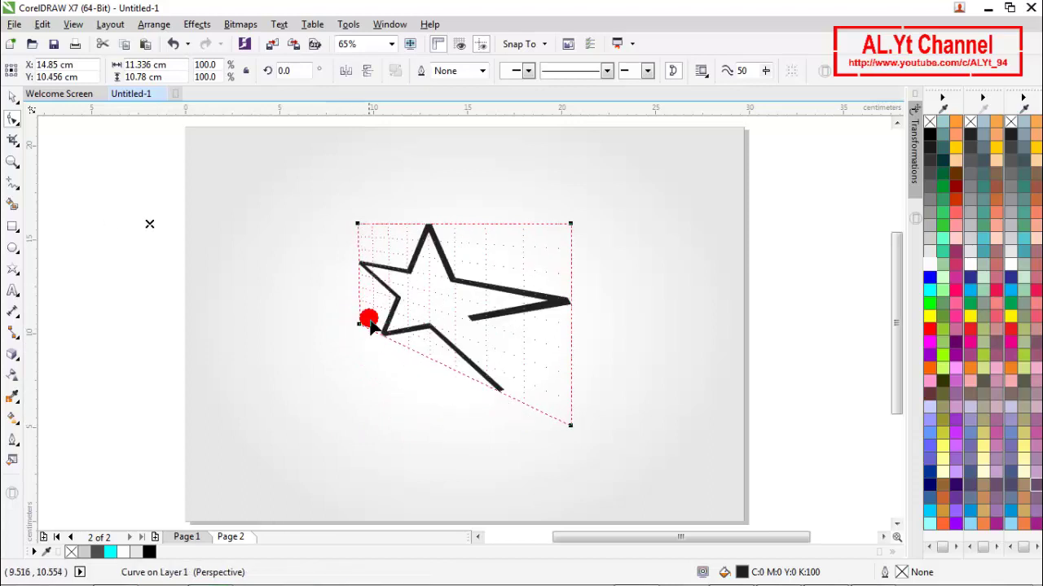
{"action": "left_click_drag", "start_coordinate": [359, 221], "coordinate": [416, 208]}
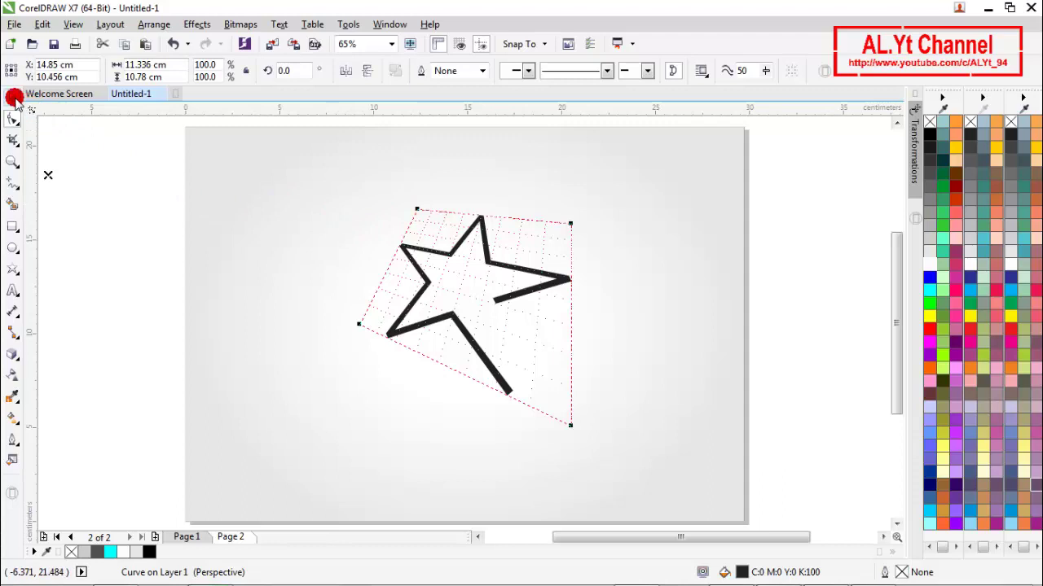
Refine the star's perspective by shifting the grid's lower left corner slightly down and inward and its upper left corner slightly up.
{"action": "mouse_move", "coordinate": [365, 333]}
{"action": "left_mouse_down"}
{"action": "mouse_move", "coordinate": [369, 356]}
{"action": "mouse_move", "coordinate": [349, 356]}
{"action": "mouse_move", "coordinate": [331, 377]}
{"action": "mouse_move", "coordinate": [335, 396]}
{"action": "mouse_move", "coordinate": [367, 396]}
{"action": "mouse_move", "coordinate": [367, 408]}
{"action": "mouse_move", "coordinate": [372, 337]}
{"action": "left_mouse_up"}
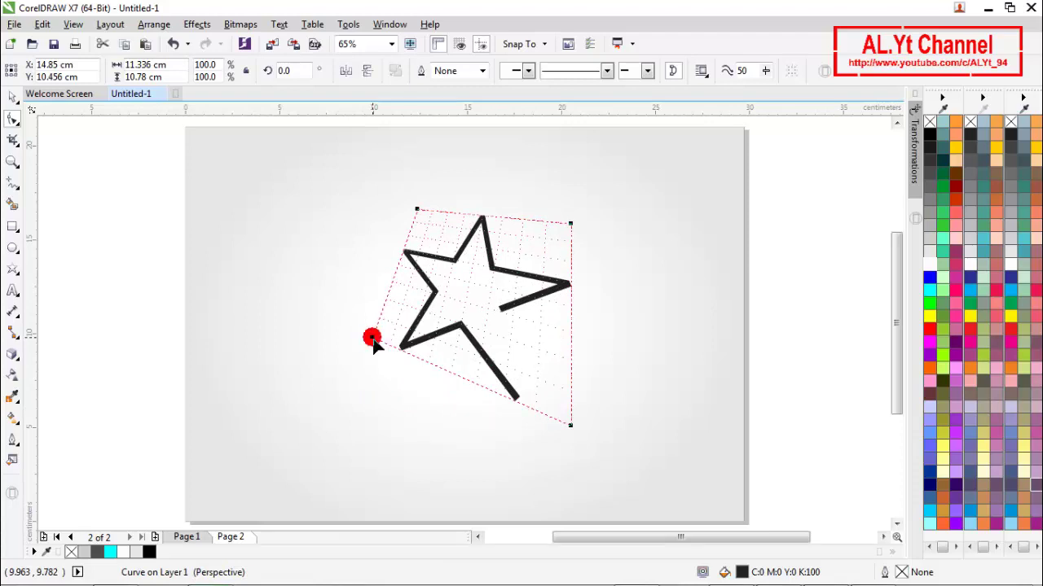
{"action": "left_click_drag", "start_coordinate": [373, 342], "coordinate": [369, 346]}
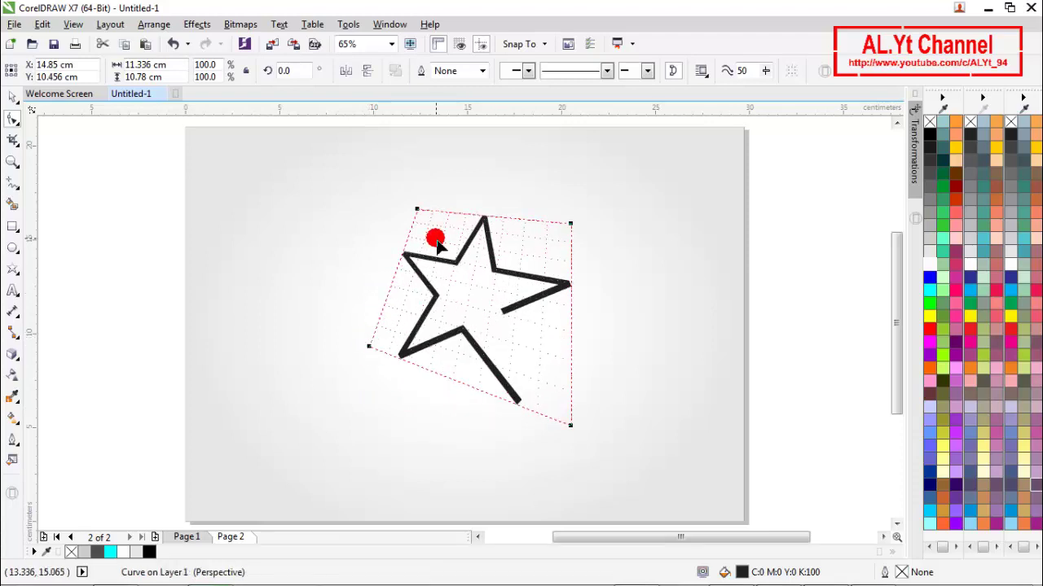
{"action": "left_click_drag", "start_coordinate": [418, 212], "coordinate": [412, 202]}
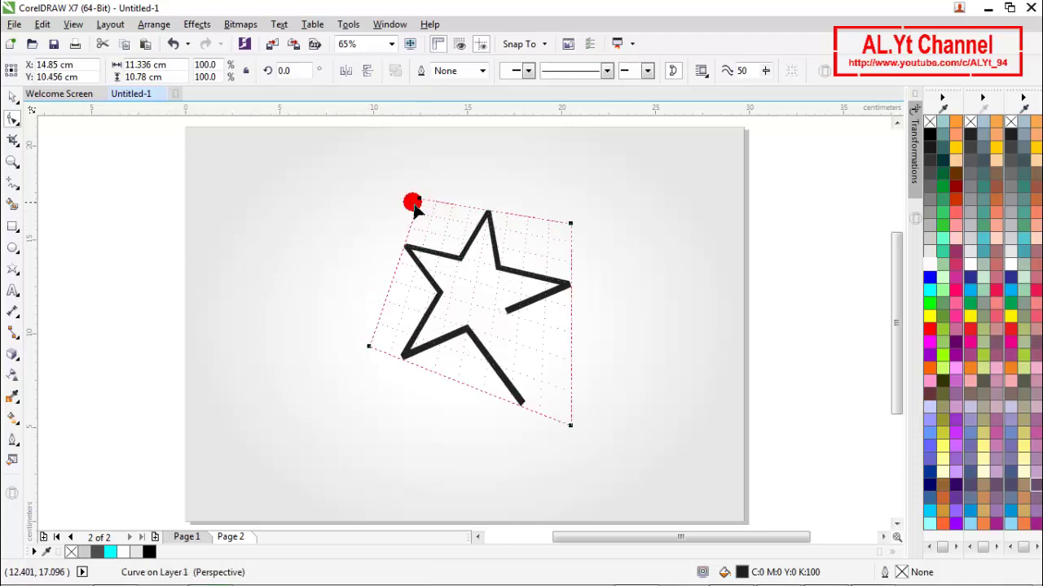
{"action": "left_click", "coordinate": [10, 96]}
{"action": "left_click", "coordinate": [609, 267]}
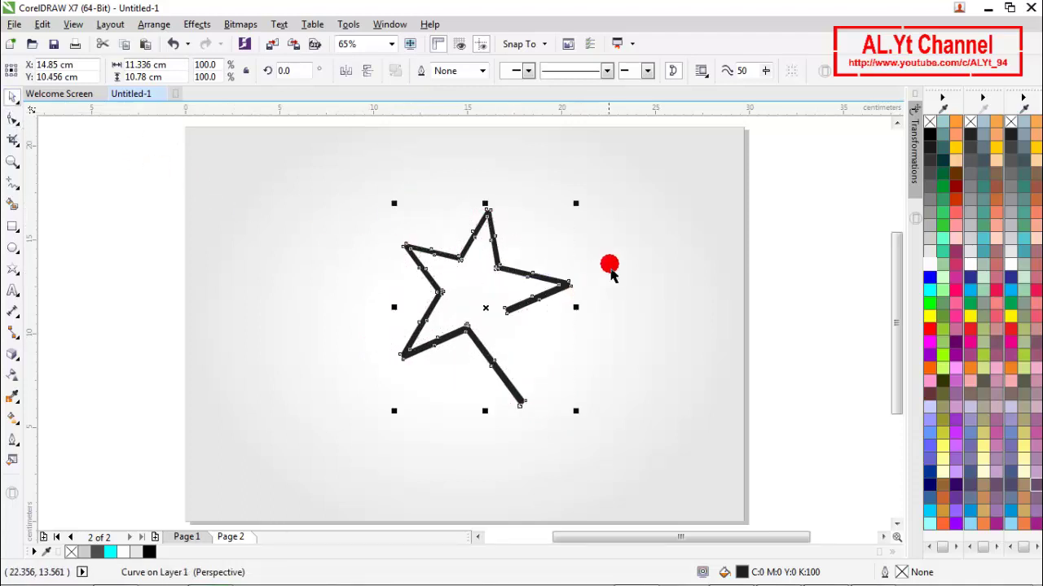
Apply an extrusion to the perspective star with the Extrude tool and change its type to back parallel.
{"action": "left_click", "coordinate": [538, 303]}
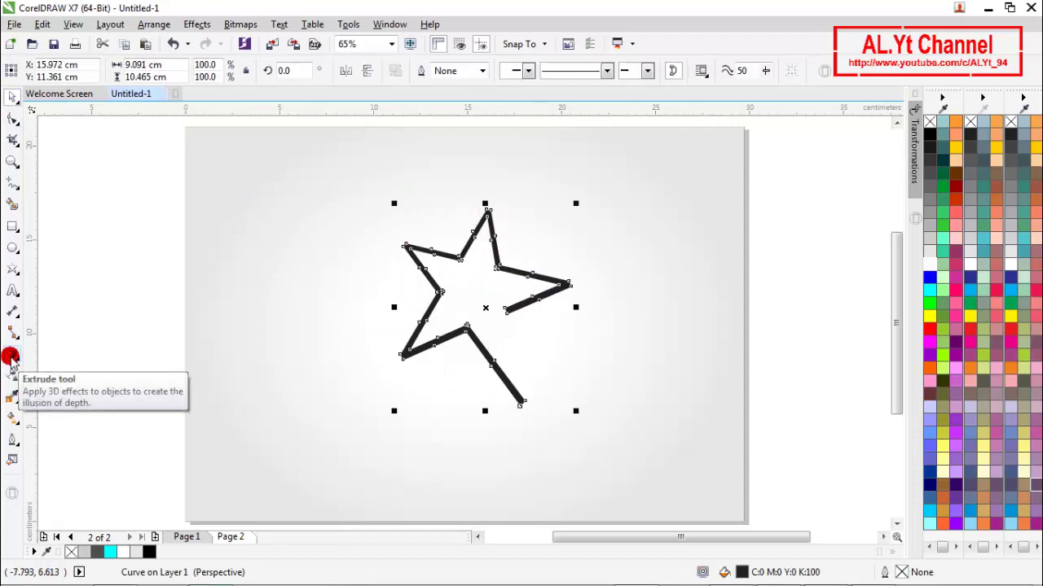
{"action": "left_click", "coordinate": [11, 356]}
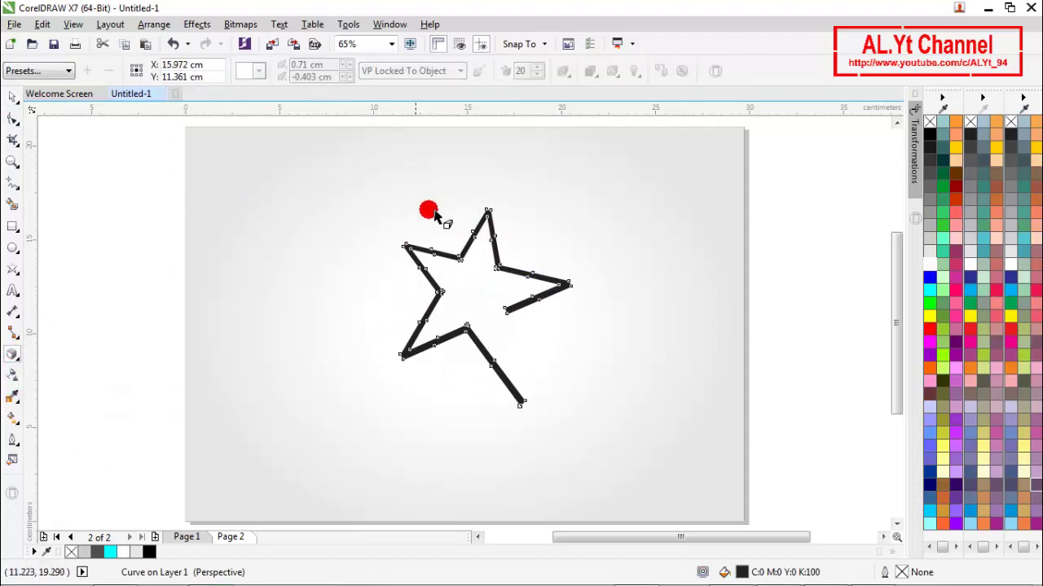
{"action": "left_click_drag", "start_coordinate": [461, 259], "coordinate": [481, 304]}
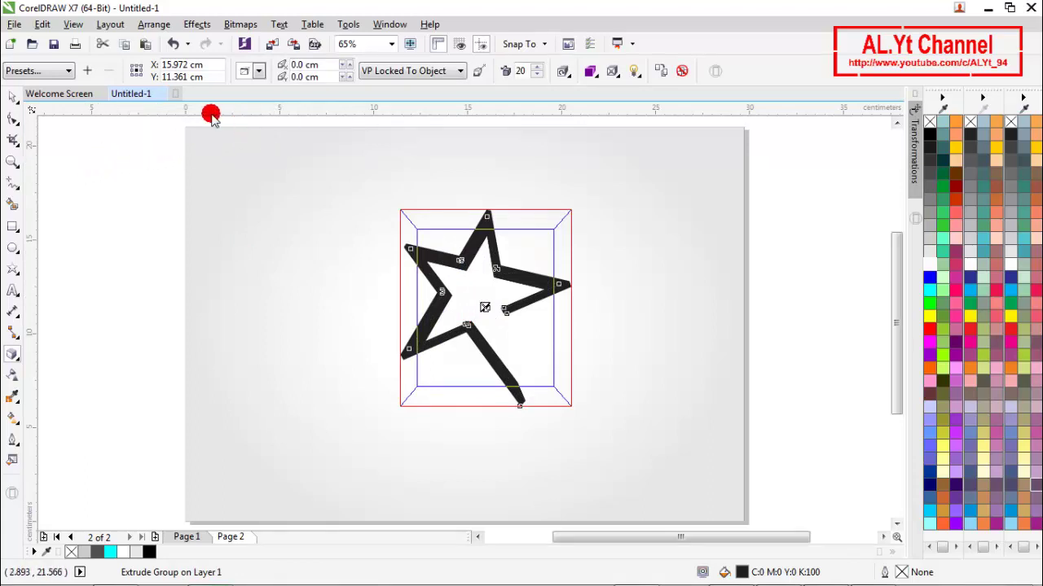
{"action": "left_click", "coordinate": [258, 73]}
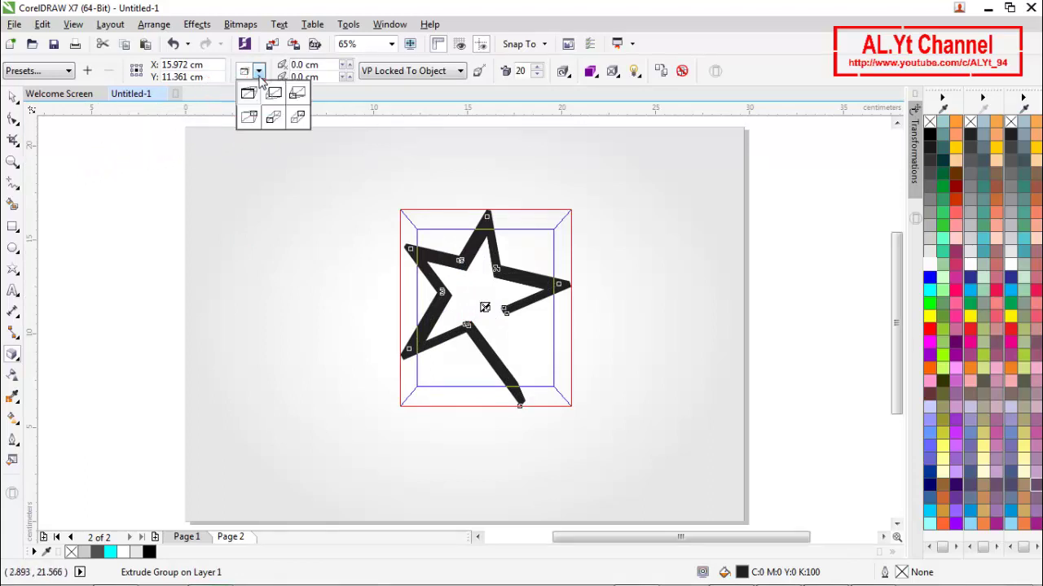
{"action": "left_click", "coordinate": [273, 120]}
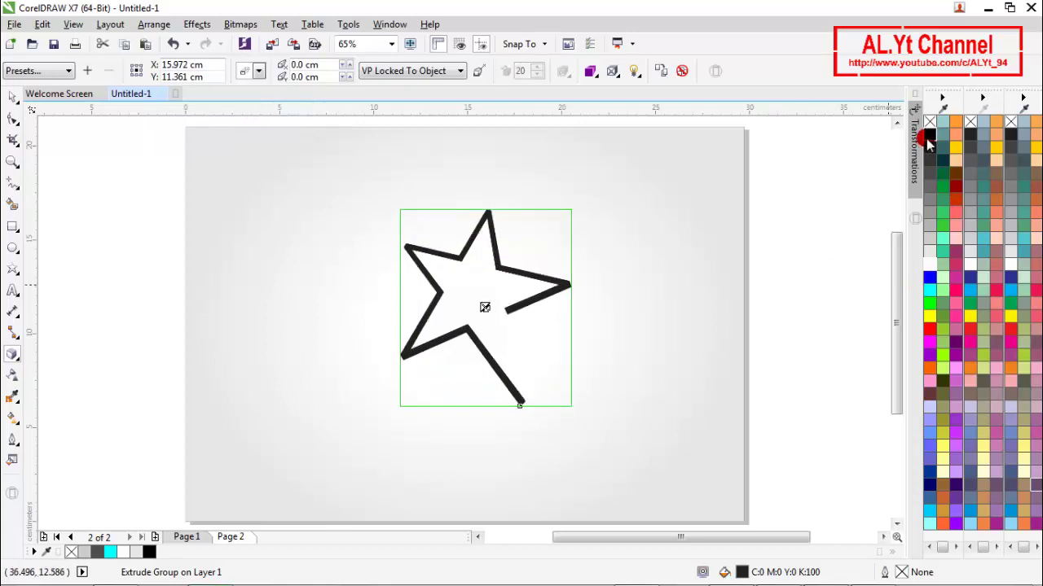
Fill the extruded star with light grey #CCCCCC and give it a dark grey #1A1A1A outline.
{"action": "right_click", "coordinate": [931, 242]}
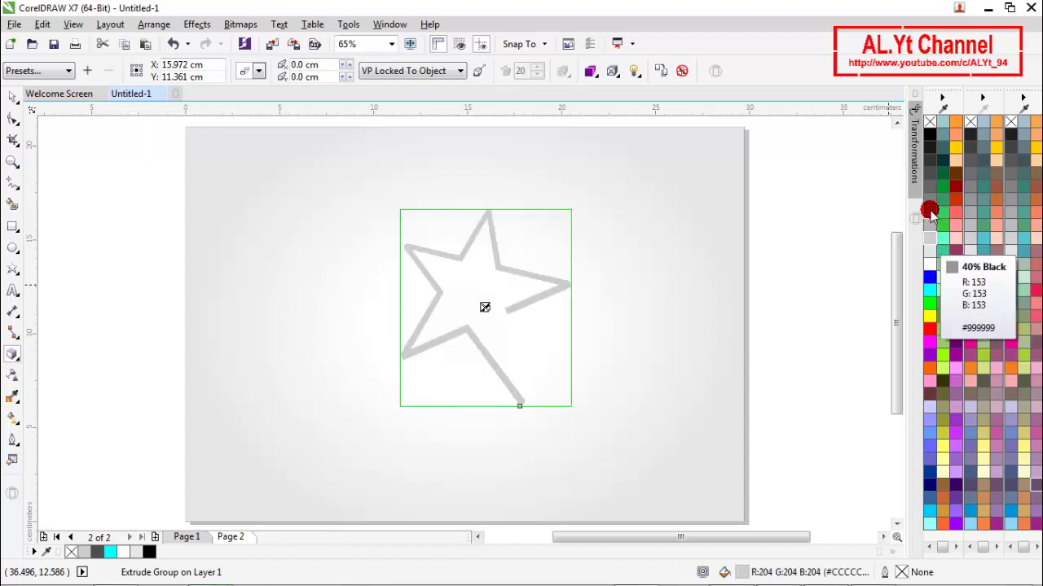
{"action": "right_click", "coordinate": [928, 150]}
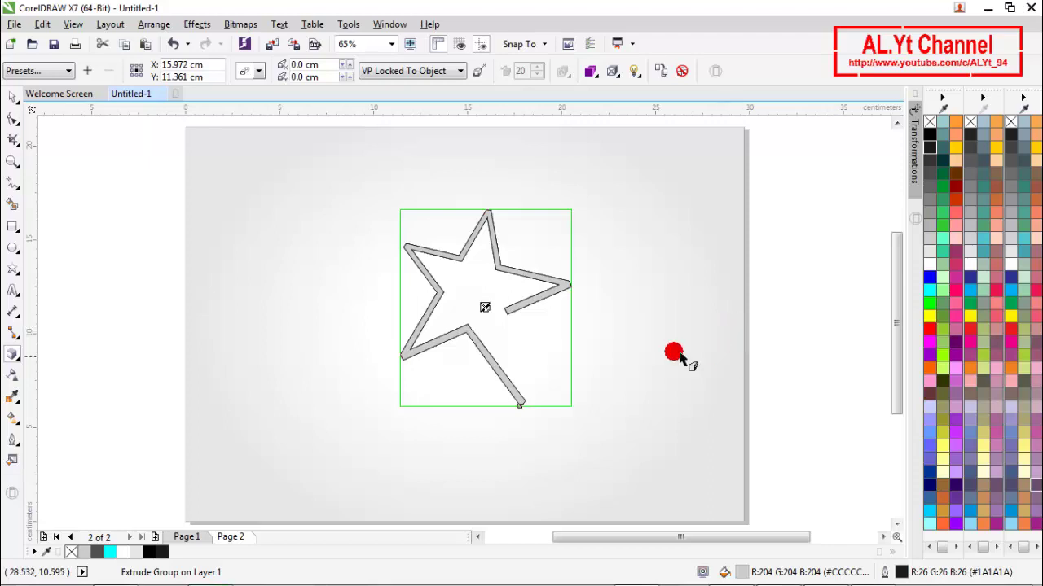
Try a shallow extrusion toward the lower right, with the vanishing point offset about 0.182 cm horizontally and -0.259 cm vertically.
{"action": "scroll", "coordinate": [487, 322], "scroll_direction": "up", "scroll_amount": 1}
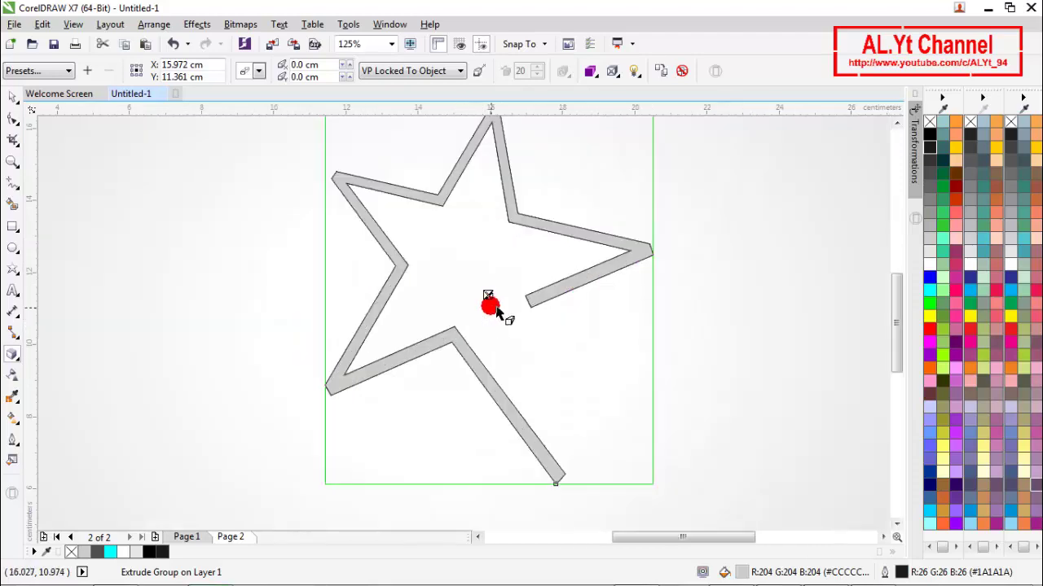
{"action": "mouse_move", "coordinate": [502, 316]}
{"action": "left_mouse_down"}
{"action": "mouse_move", "coordinate": [513, 327]}
{"action": "mouse_move", "coordinate": [513, 314]}
{"action": "left_mouse_up"}
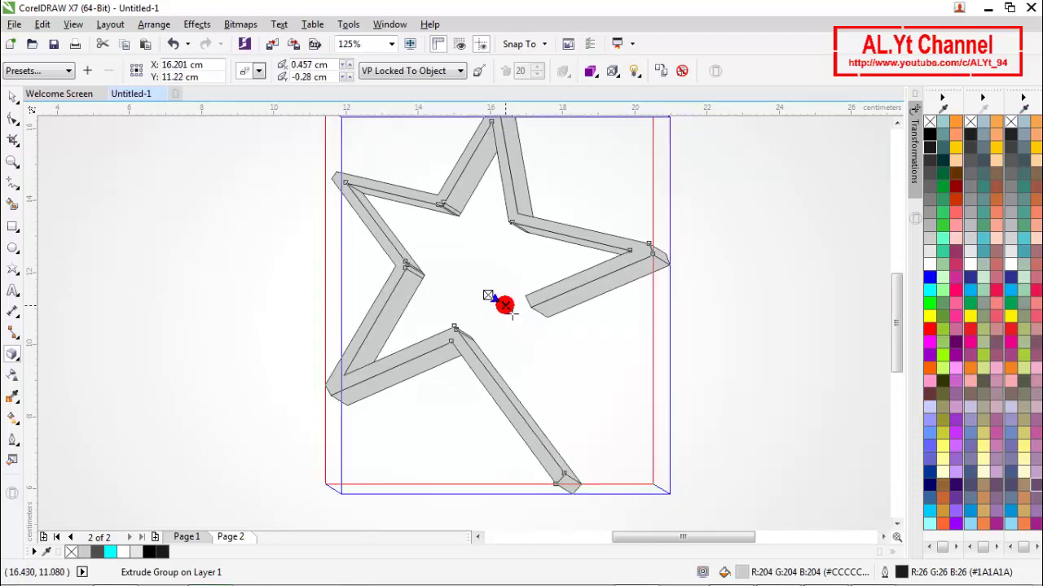
{"action": "scroll", "coordinate": [505, 305], "scroll_direction": "up", "scroll_amount": 2}
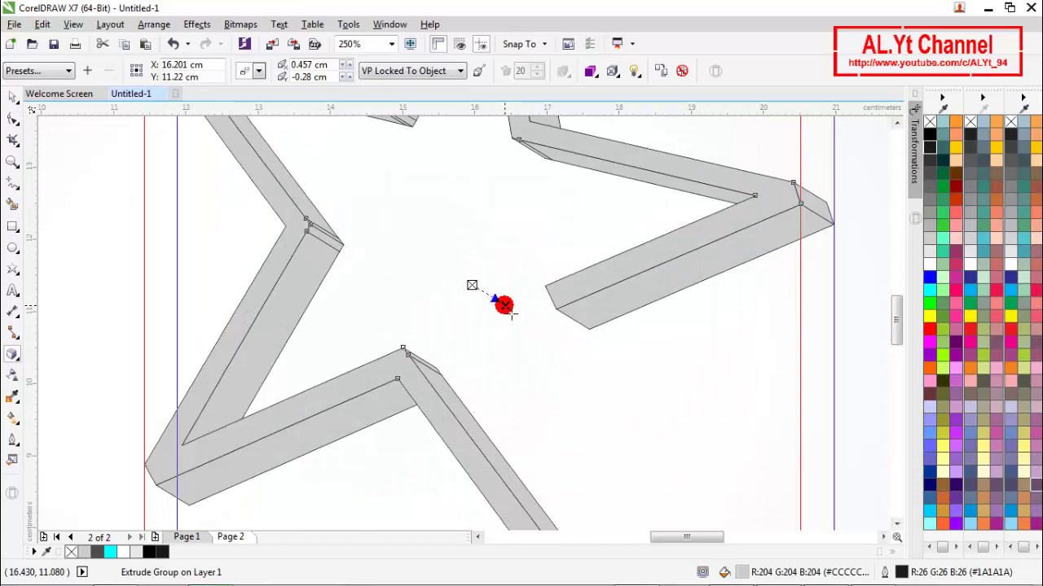
{"action": "mouse_move", "coordinate": [504, 305]}
{"action": "left_mouse_down"}
{"action": "mouse_move", "coordinate": [490, 300]}
{"action": "mouse_move", "coordinate": [500, 277]}
{"action": "mouse_move", "coordinate": [485, 304]}
{"action": "left_mouse_up"}
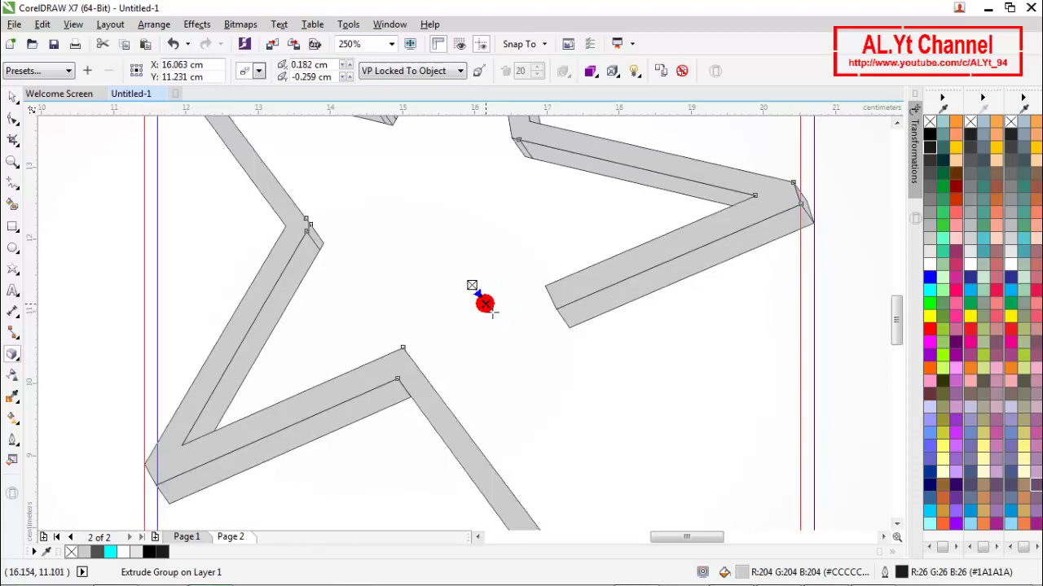
Try extruding the star straight down, reducing the vertical offset to about -0.164 cm.
{"action": "scroll", "coordinate": [493, 312], "scroll_direction": "down", "scroll_amount": 2}
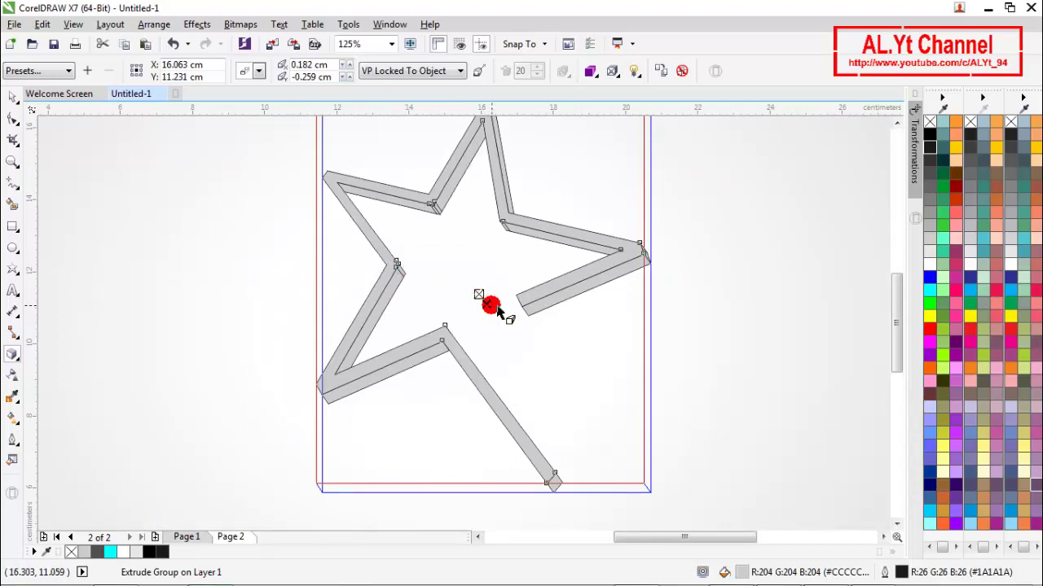
{"action": "scroll", "coordinate": [496, 312], "scroll_direction": "up", "scroll_amount": 2}
{"action": "scroll", "coordinate": [497, 312], "scroll_direction": "down", "scroll_amount": 2}
{"action": "scroll", "coordinate": [497, 312], "scroll_direction": "up", "scroll_amount": 2}
{"action": "mouse_move", "coordinate": [481, 304]}
{"action": "left_mouse_down"}
{"action": "mouse_move", "coordinate": [472, 298]}
{"action": "mouse_move", "coordinate": [475, 321]}
{"action": "left_mouse_up"}
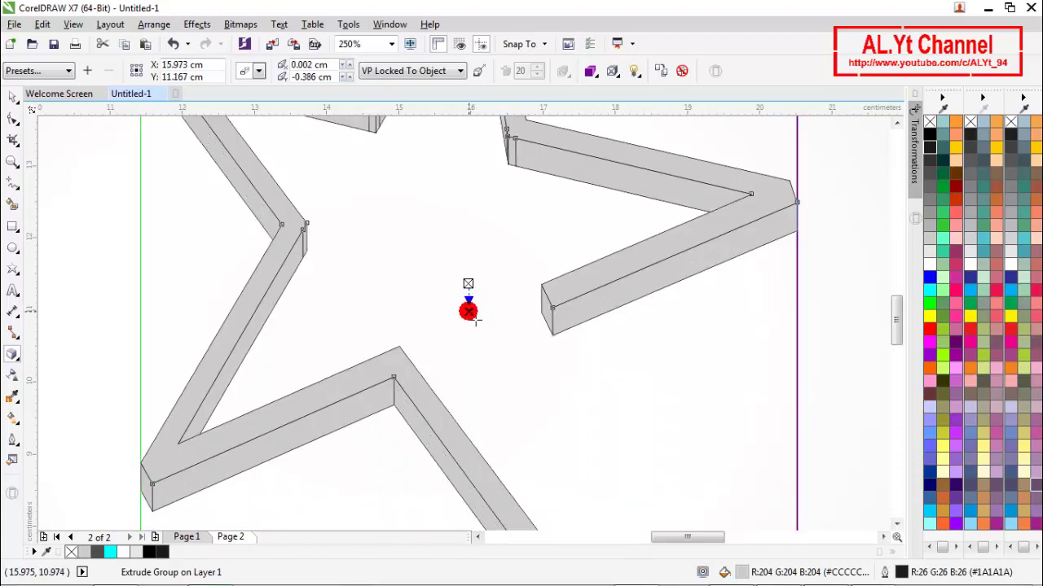
{"action": "scroll", "coordinate": [468, 311], "scroll_direction": "down", "scroll_amount": 1}
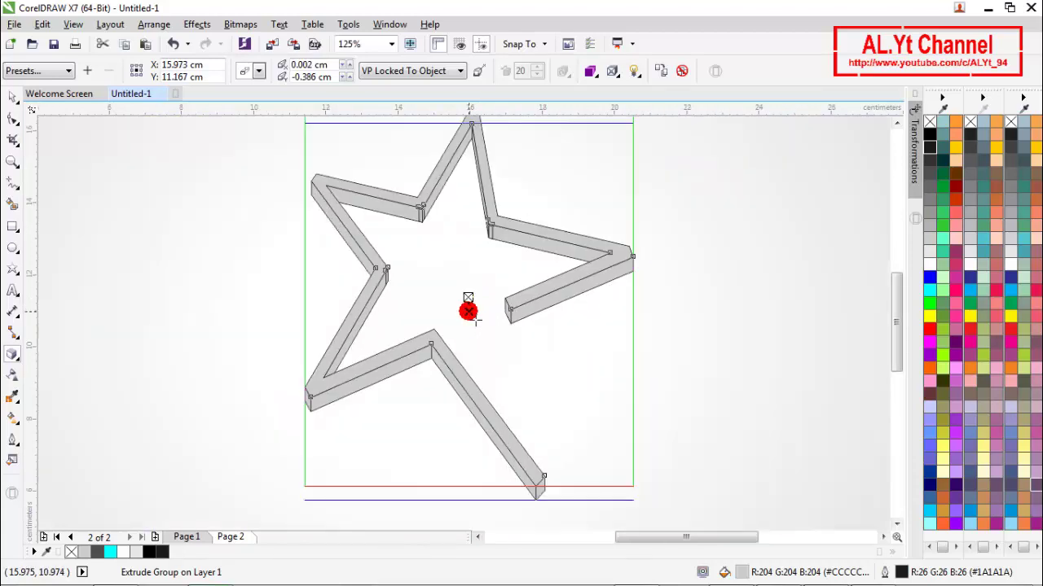
{"action": "scroll", "coordinate": [477, 322], "scroll_direction": "up", "scroll_amount": 1}
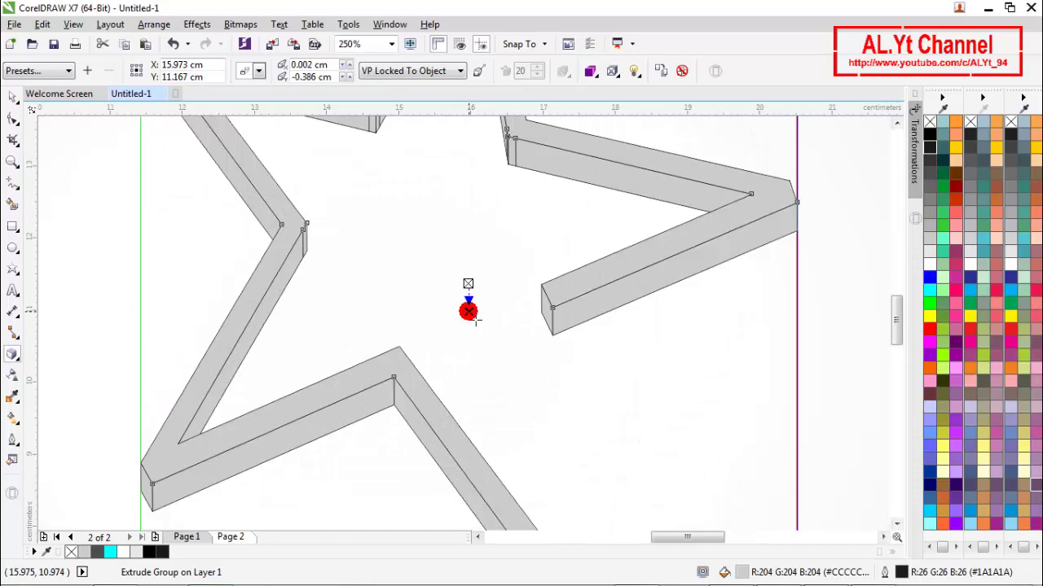
{"action": "scroll", "coordinate": [477, 324], "scroll_direction": "up", "scroll_amount": 1}
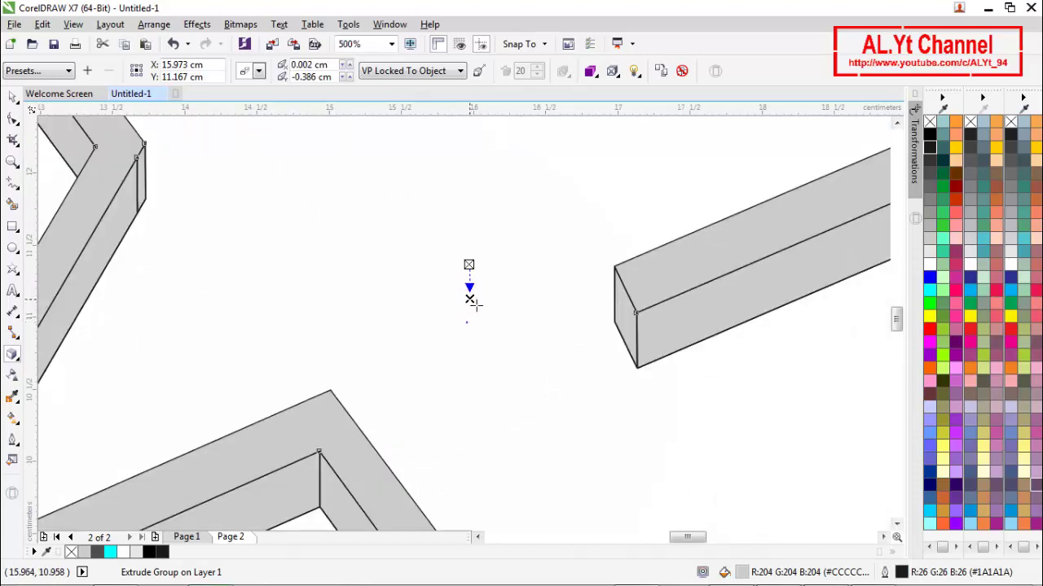
{"action": "scroll", "coordinate": [478, 299], "scroll_direction": "down", "scroll_amount": 2}
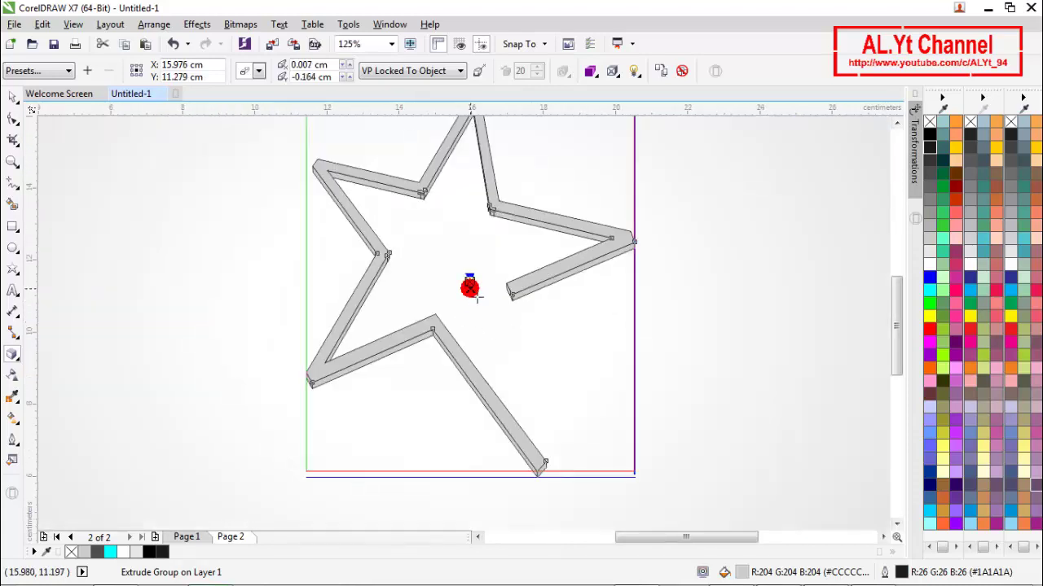
{"action": "scroll", "coordinate": [478, 299], "scroll_direction": "up", "scroll_amount": 1}
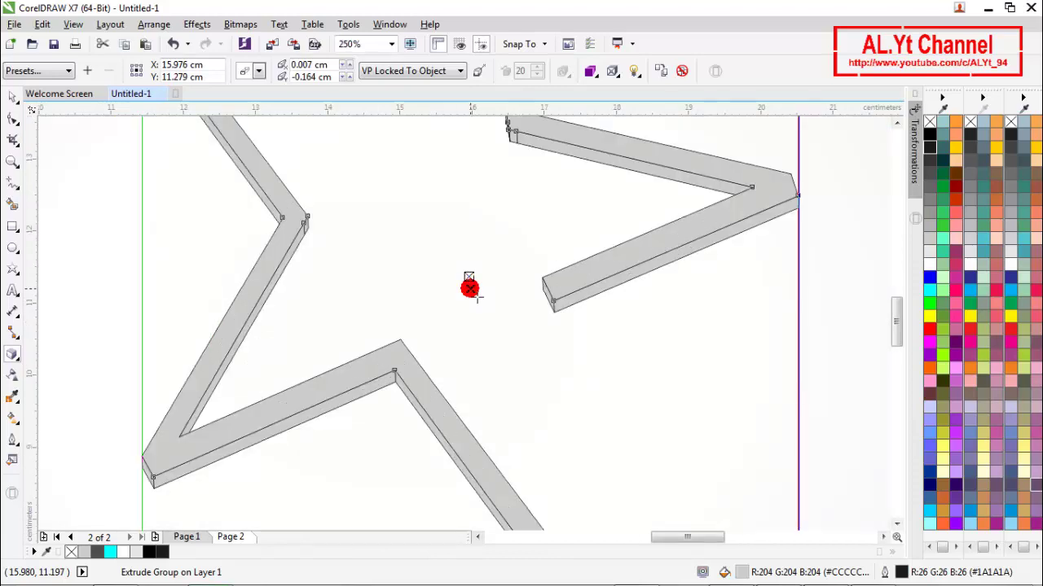
Extrude the star toward the lower right with an offset of about 0.547 cm horizontally and -0.45 cm vertically, and deselect it.
{"action": "left_click_drag", "start_coordinate": [470, 289], "coordinate": [505, 319]}
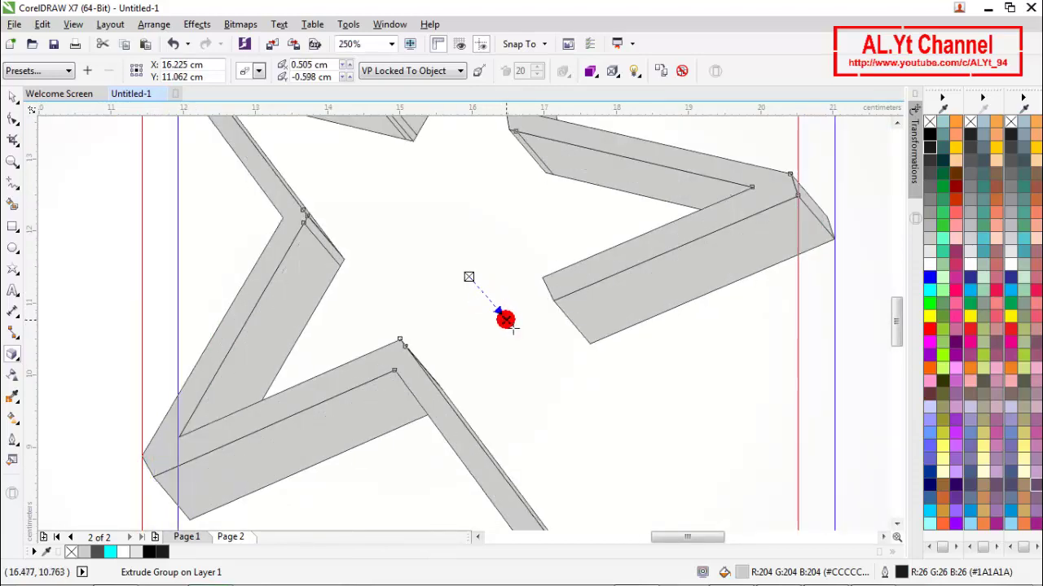
{"action": "scroll", "coordinate": [505, 318], "scroll_direction": "down", "scroll_amount": 1}
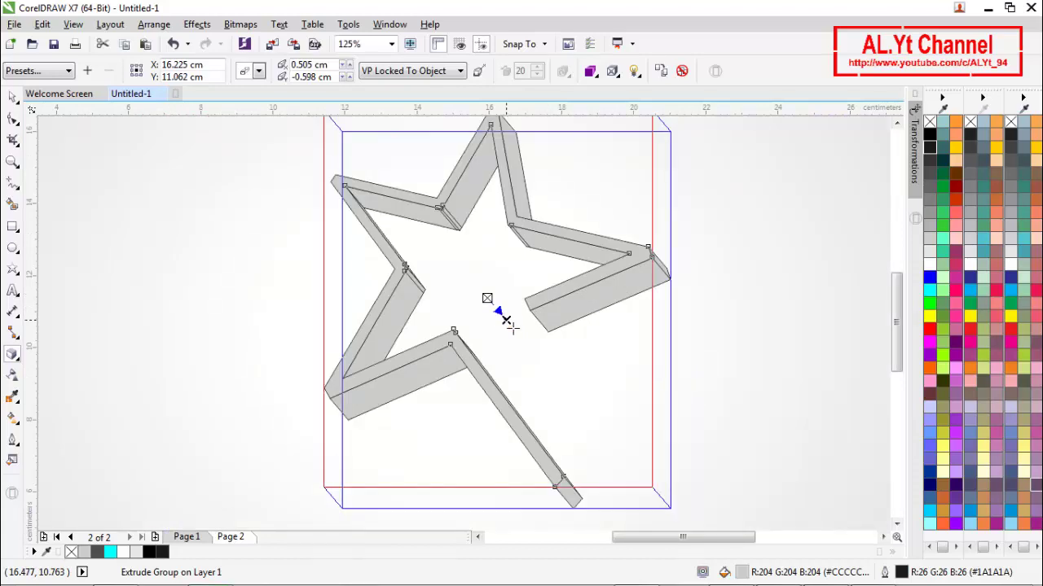
{"action": "mouse_move", "coordinate": [510, 324]}
{"action": "left_mouse_down"}
{"action": "mouse_move", "coordinate": [513, 308]}
{"action": "mouse_move", "coordinate": [516, 326]}
{"action": "left_mouse_up"}
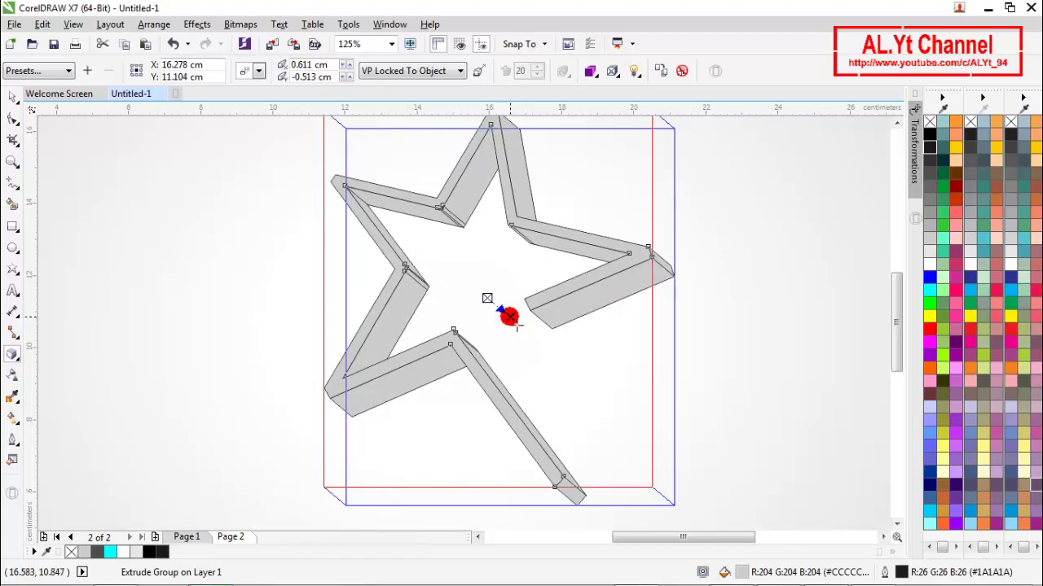
{"action": "left_click_drag", "start_coordinate": [509, 317], "coordinate": [506, 314]}
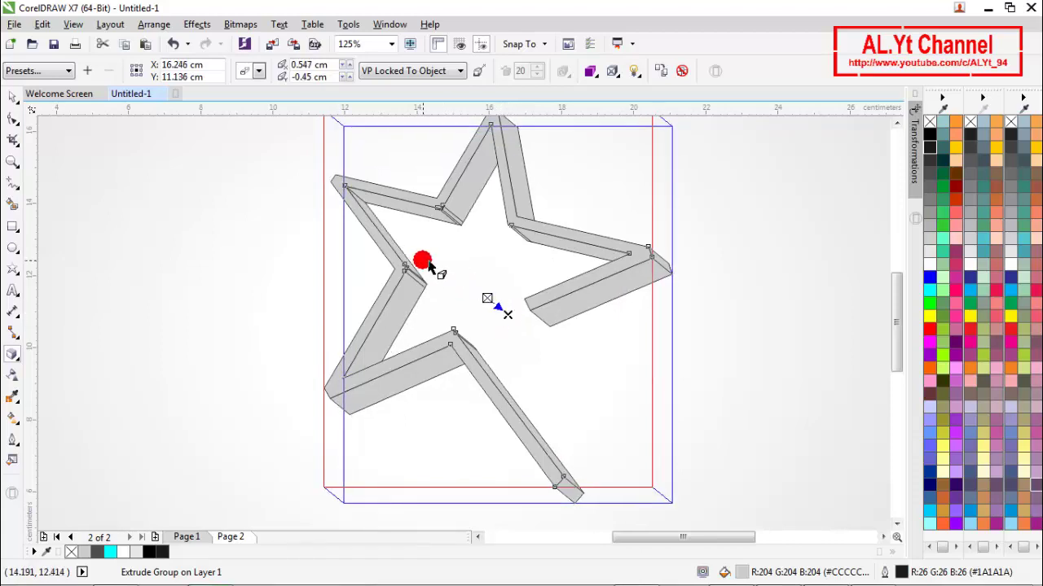
{"action": "left_click", "coordinate": [12, 98]}
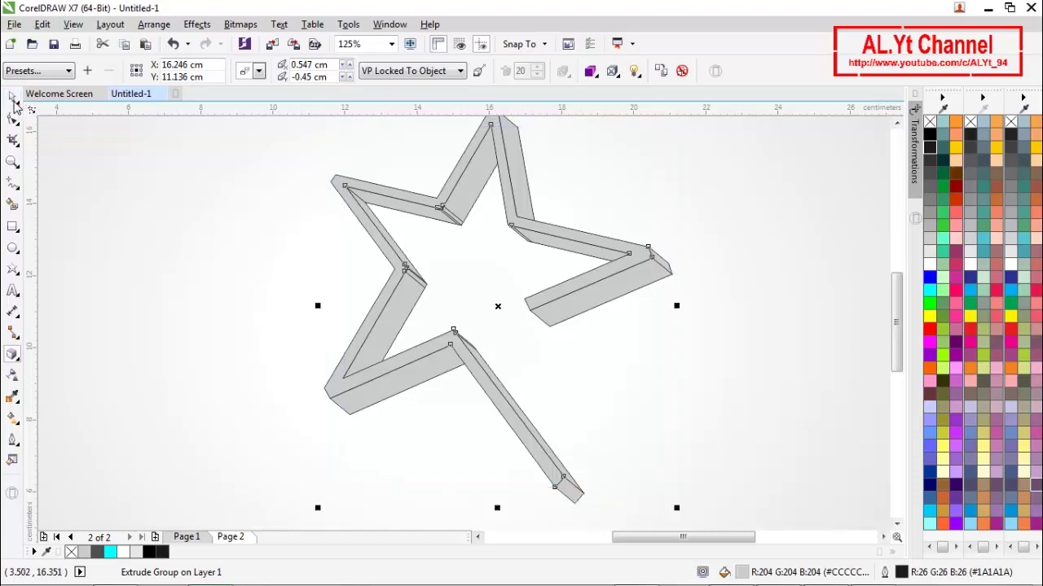
{"action": "left_click", "coordinate": [173, 217]}
Examine the extrusion's narrow side faces at the star's bottom inner corner and select the extruded star.
{"action": "scroll", "coordinate": [446, 236], "scroll_direction": "down", "scroll_amount": 2}
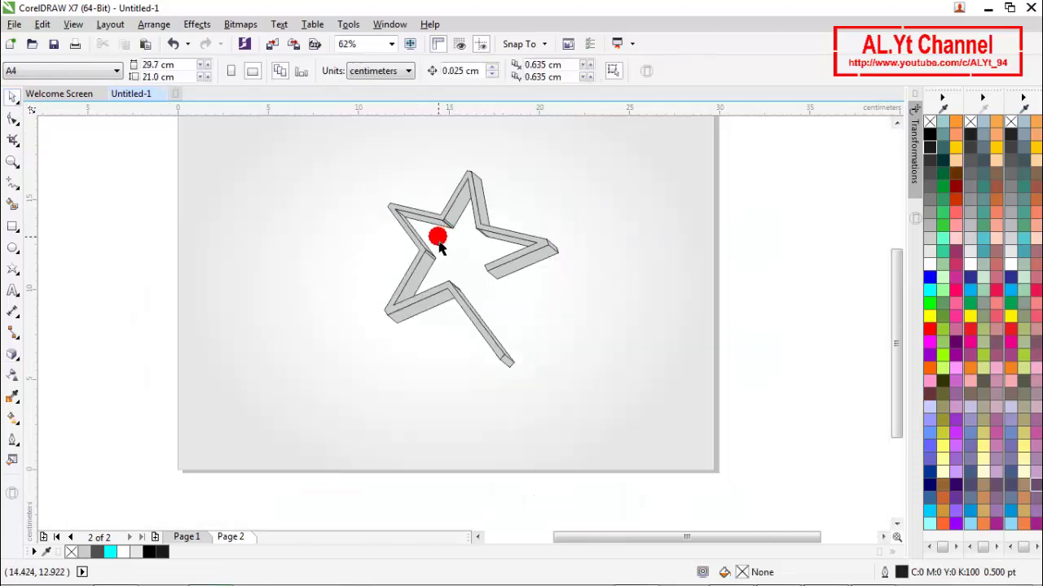
{"action": "scroll", "coordinate": [438, 246], "scroll_direction": "up", "scroll_amount": 3}
{"action": "scroll", "coordinate": [439, 247], "scroll_direction": "down", "scroll_amount": 1}
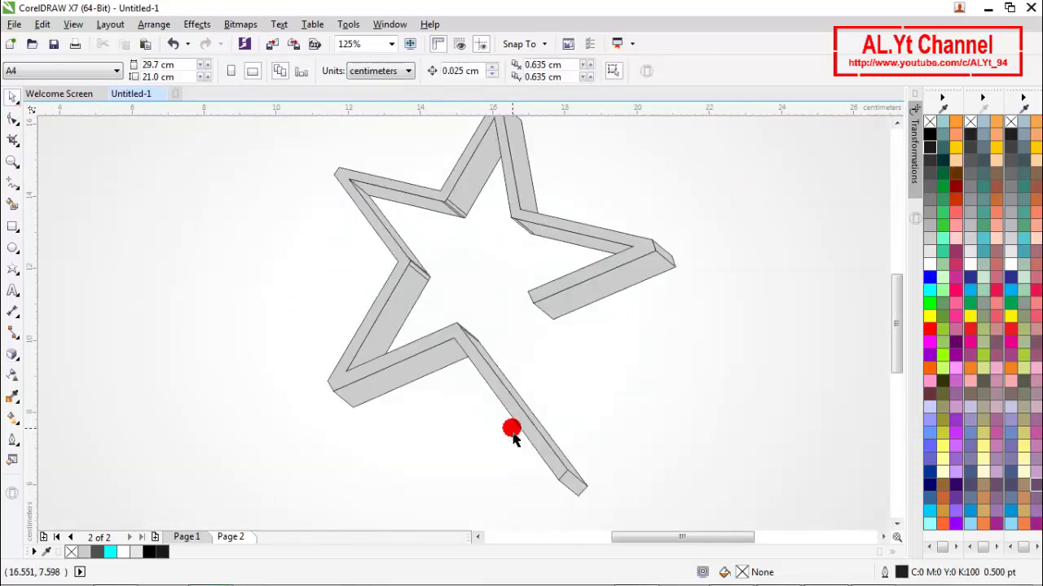
{"action": "scroll", "coordinate": [512, 436], "scroll_direction": "up", "scroll_amount": 1}
{"action": "scroll", "coordinate": [418, 225], "scroll_direction": "up", "scroll_amount": 2}
{"action": "scroll", "coordinate": [407, 254], "scroll_direction": "up", "scroll_amount": 3}
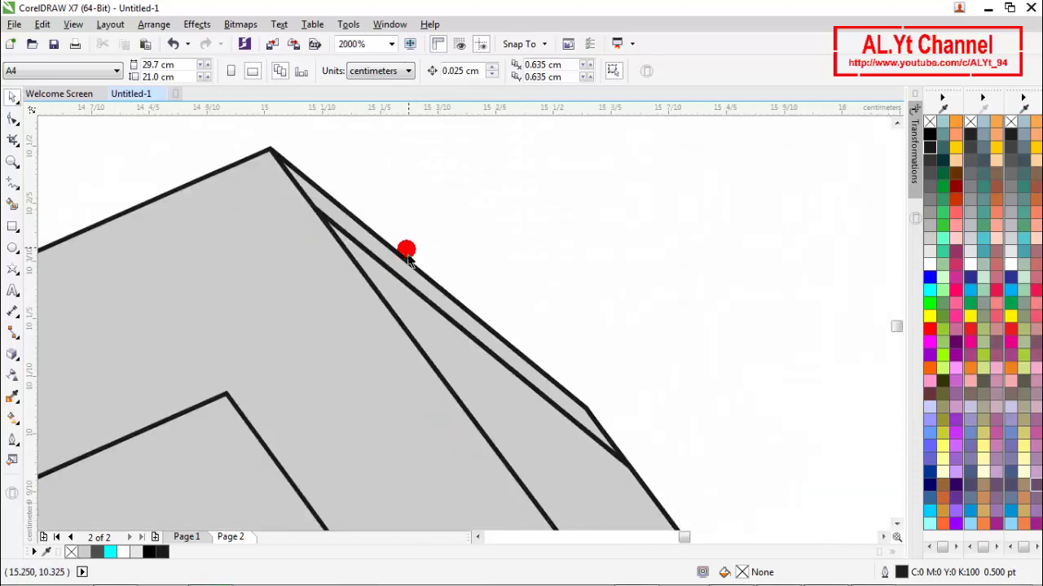
{"action": "left_click", "coordinate": [407, 273]}
{"action": "scroll", "coordinate": [407, 270], "scroll_direction": "down", "scroll_amount": 1}
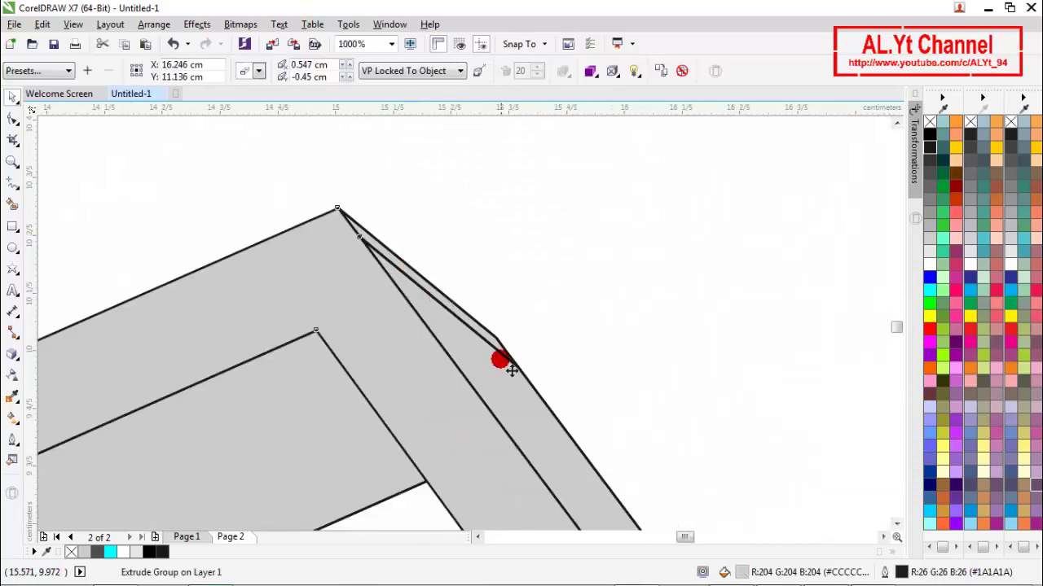
Break the star's extrude group apart to separate the front face from its side faces.
{"action": "scroll", "coordinate": [505, 365], "scroll_direction": "down", "scroll_amount": 2}
{"action": "scroll", "coordinate": [538, 184], "scroll_direction": "down", "scroll_amount": 2}
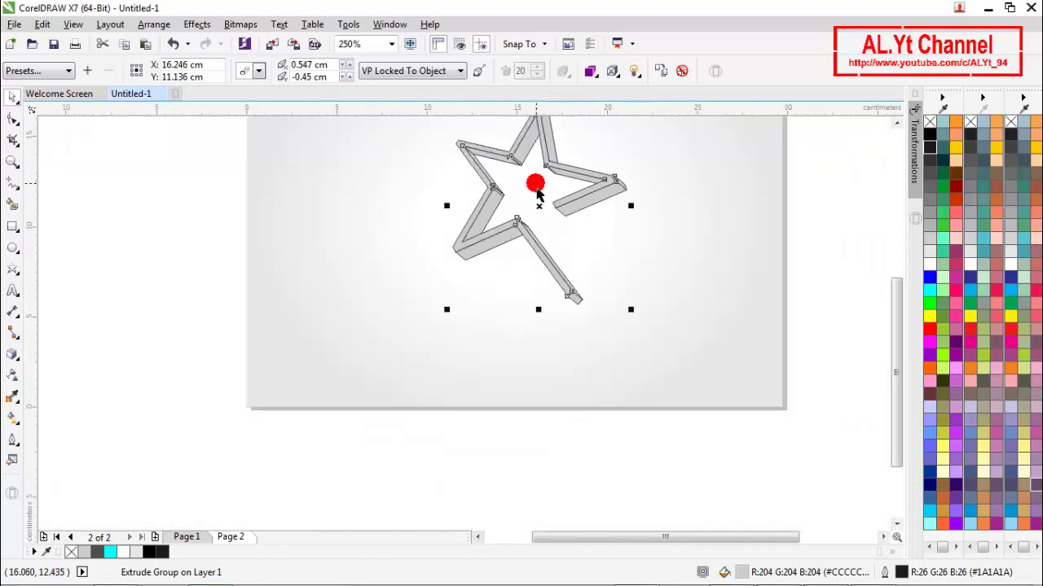
{"action": "left_click", "coordinate": [149, 26]}
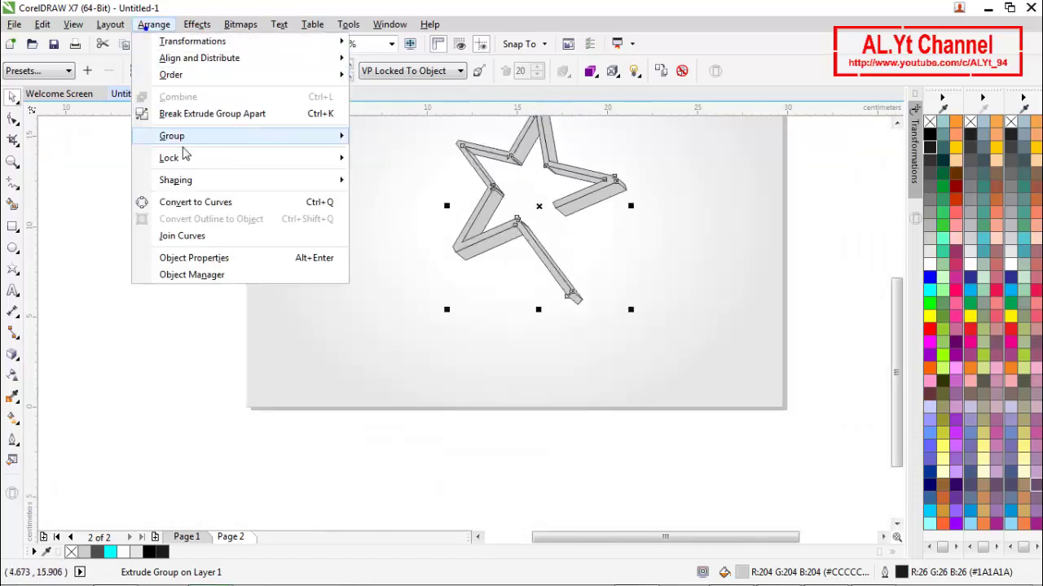
{"action": "left_click", "coordinate": [207, 116]}
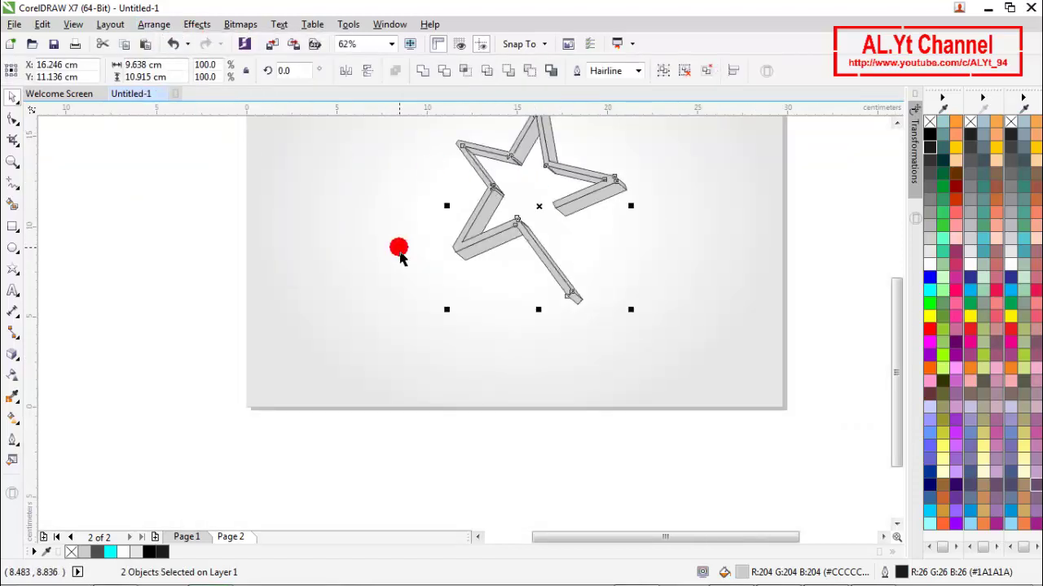
{"action": "left_click", "coordinate": [479, 244]}
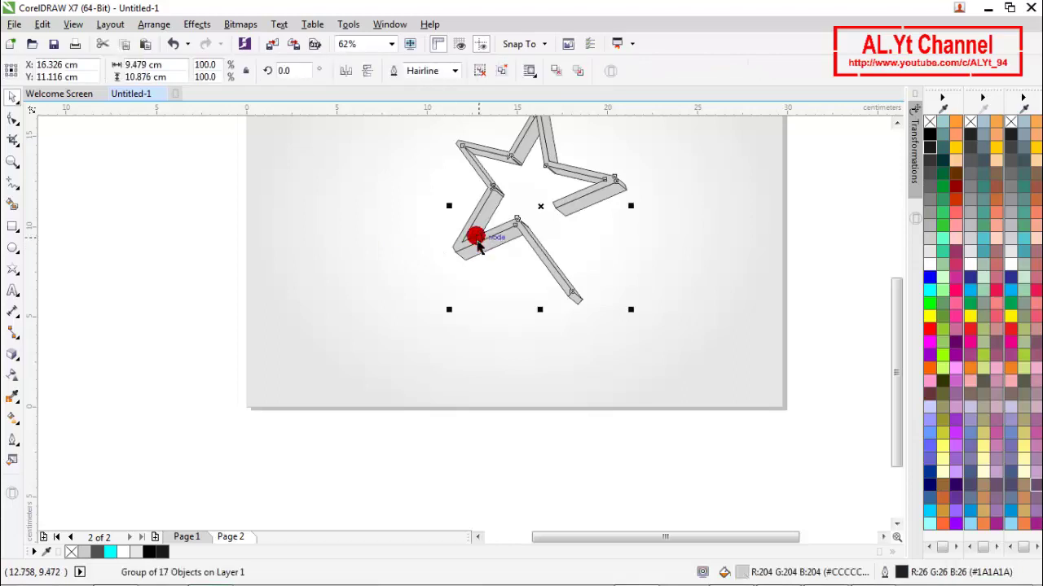
{"action": "left_click", "coordinate": [649, 238]}
Ungroup the star's side faces into individual curves and deselect everything.
{"action": "scroll", "coordinate": [559, 245], "scroll_direction": "up", "scroll_amount": 2}
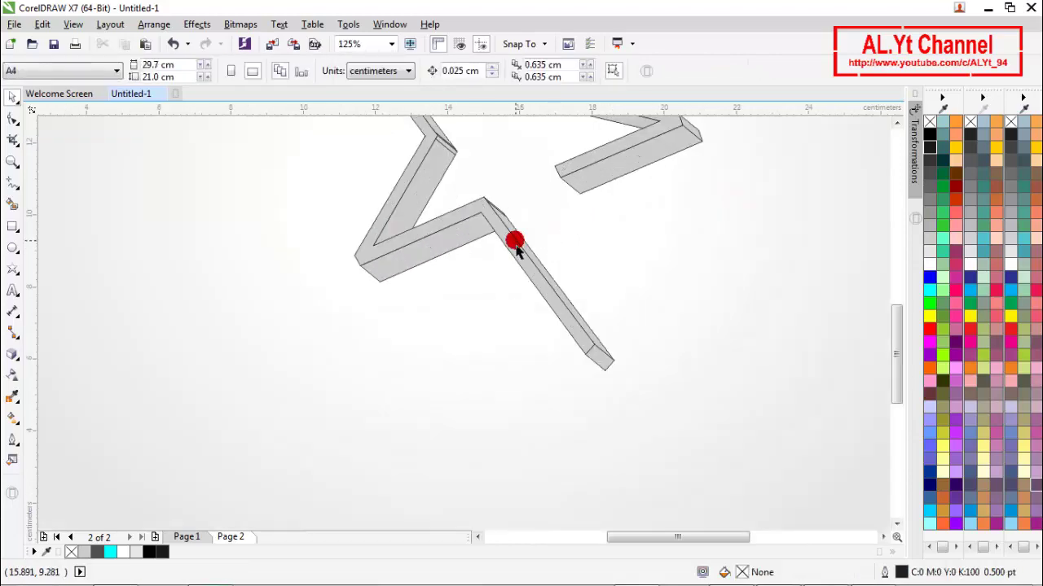
{"action": "scroll", "coordinate": [514, 248], "scroll_direction": "down", "scroll_amount": 4}
{"action": "left_click_drag", "start_coordinate": [593, 307], "coordinate": [589, 305]}
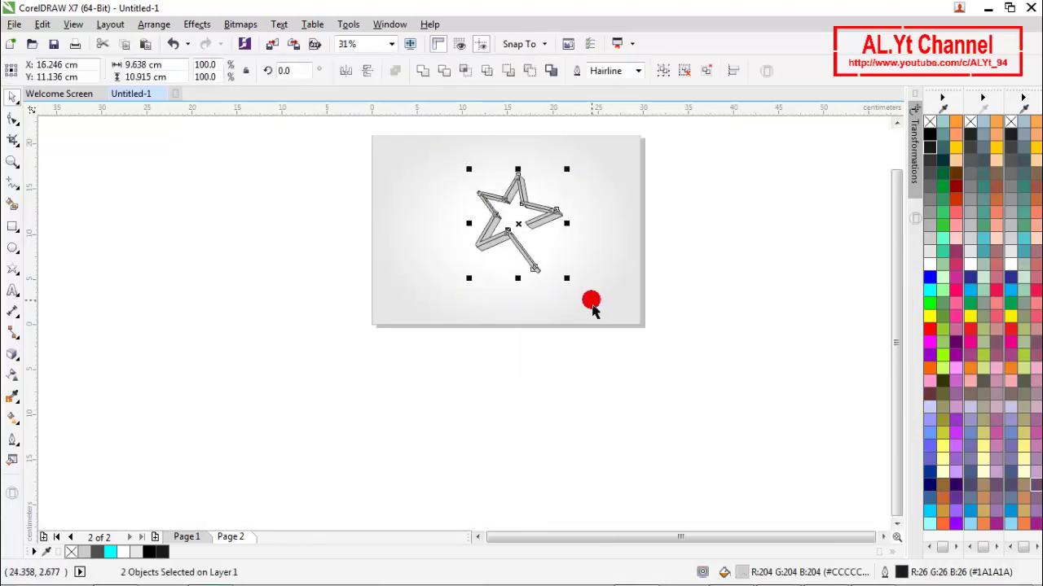
{"action": "left_click", "coordinate": [683, 72]}
{"action": "left_click", "coordinate": [612, 169]}
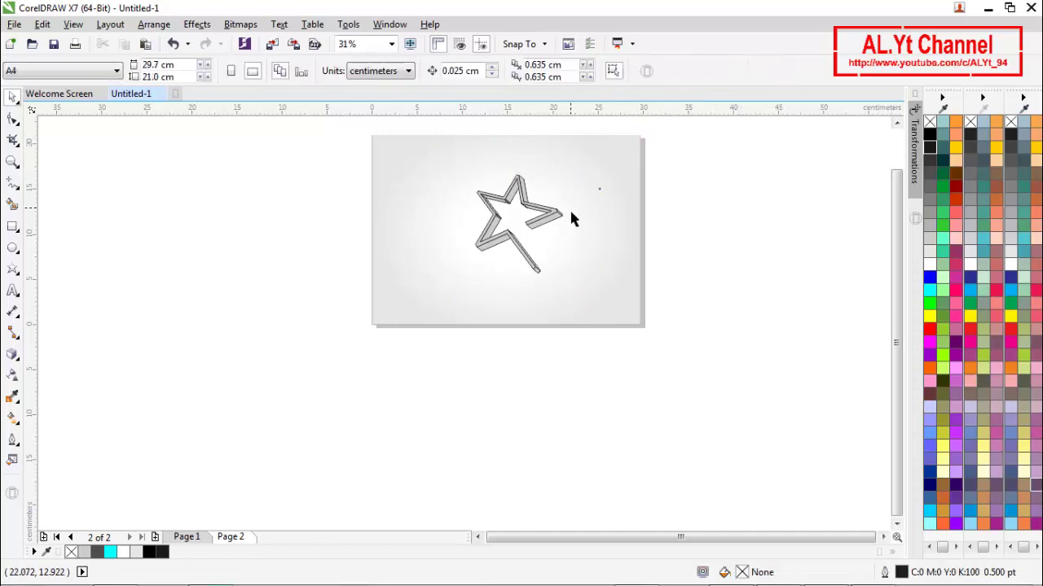
{"action": "scroll", "coordinate": [554, 214], "scroll_direction": "up", "scroll_amount": 4}
{"action": "left_click", "coordinate": [611, 232]}
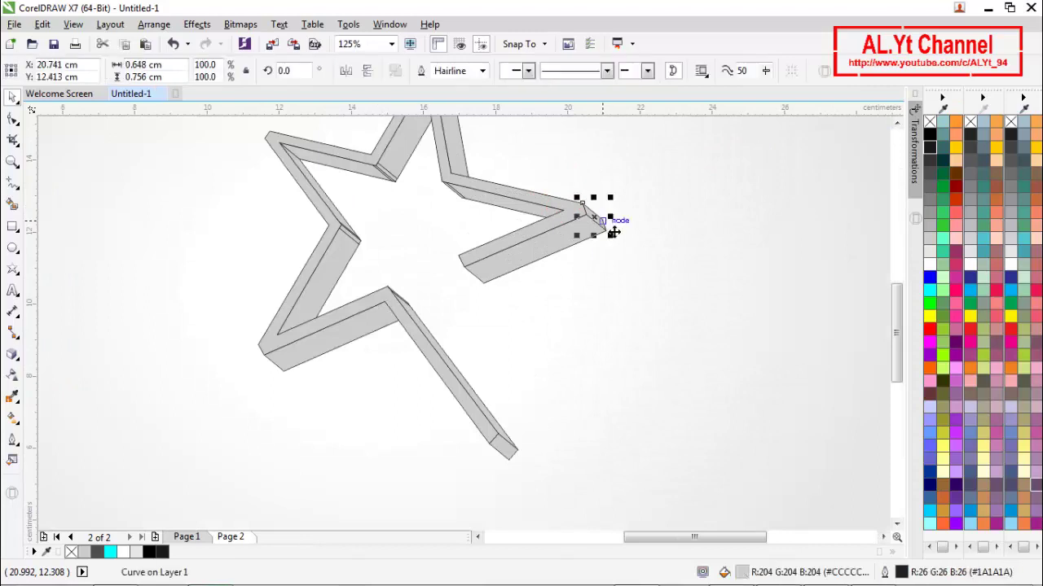
{"action": "left_click", "coordinate": [546, 254], "text": "shift"}
{"action": "left_click", "coordinate": [668, 368]}
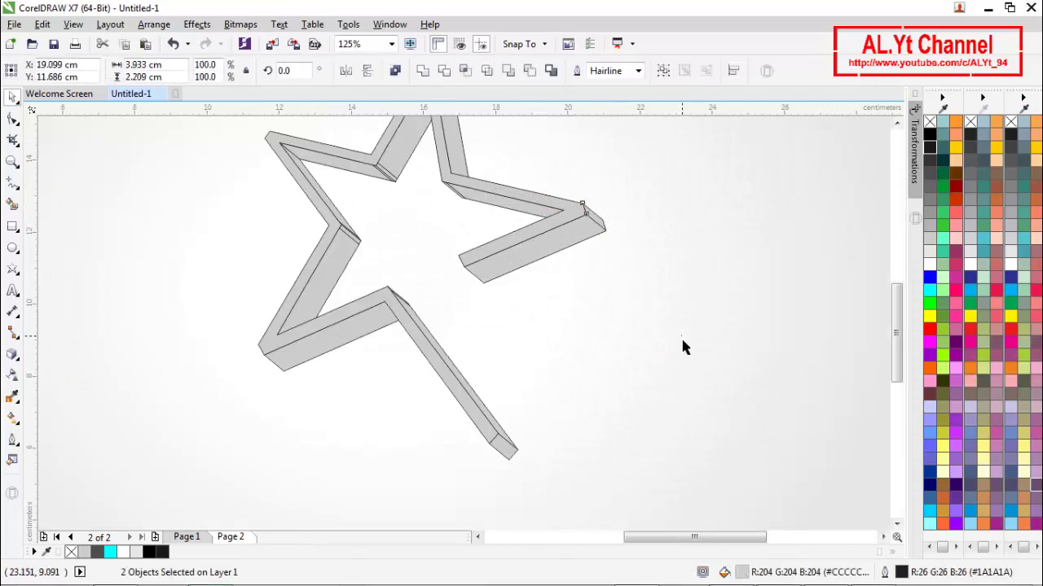
Weld the narrow sliver at the star's upper-right inner corner to the adjoining long side face of the right arm.
{"action": "scroll", "coordinate": [456, 196], "scroll_direction": "up", "scroll_amount": 8}
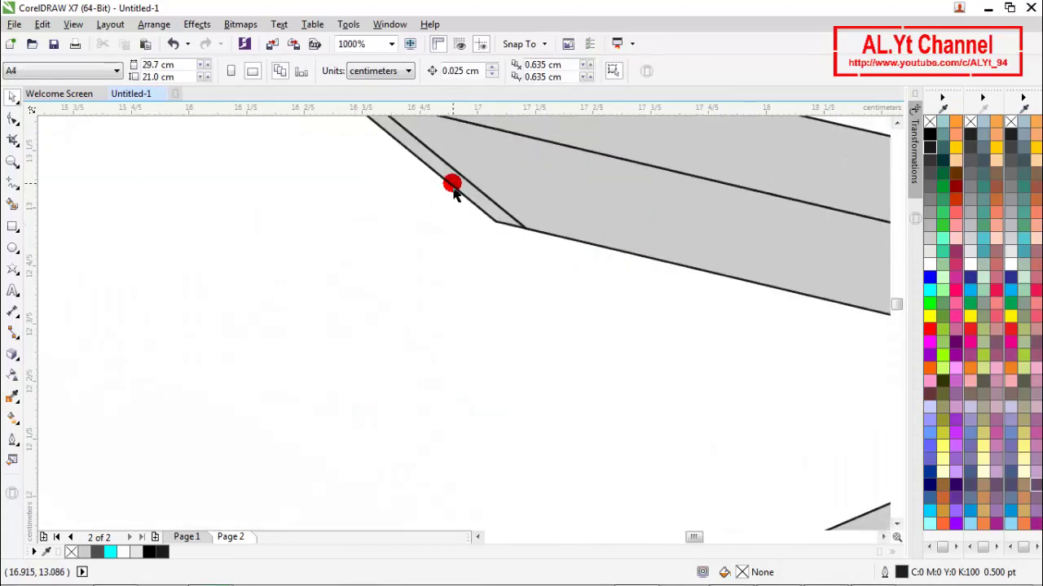
{"action": "left_click", "coordinate": [454, 193]}
{"action": "left_click", "coordinate": [622, 186], "text": "shift"}
{"action": "left_click", "coordinate": [423, 70]}
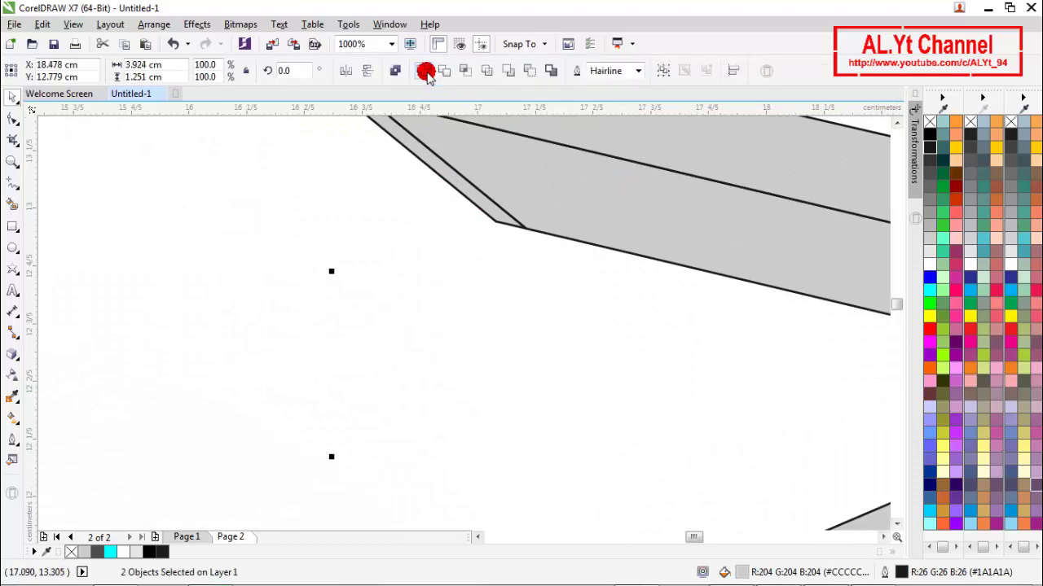
{"action": "scroll", "coordinate": [529, 172], "scroll_direction": "down", "scroll_amount": 2}
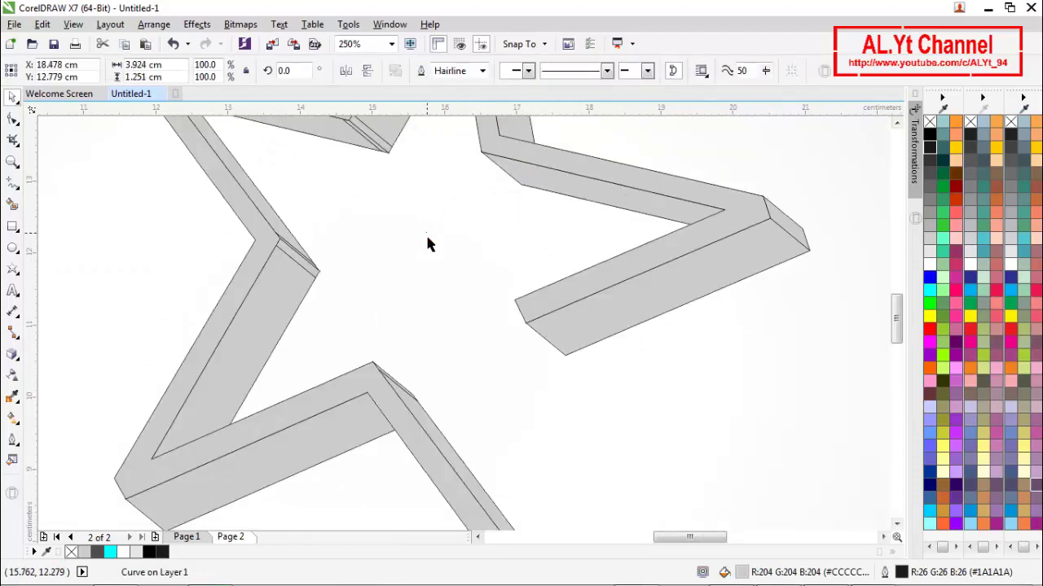
{"action": "left_click", "coordinate": [426, 237]}
Weld the narrow strip at the left inner corner to the wide side face of the lower-left arm.
{"action": "scroll", "coordinate": [263, 309], "scroll_direction": "up", "scroll_amount": 3}
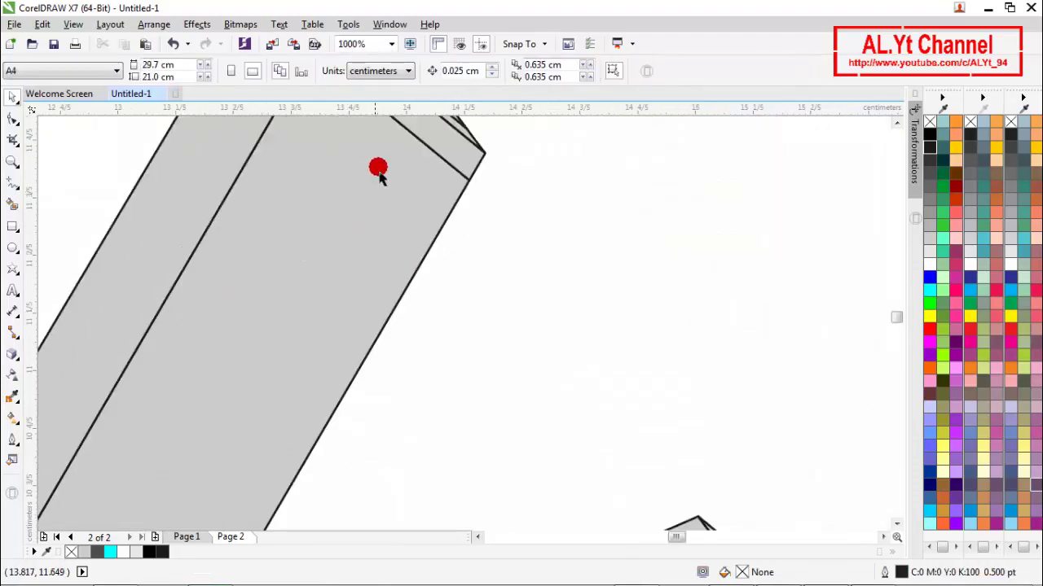
{"action": "left_click_drag", "start_coordinate": [378, 175], "coordinate": [454, 158]}
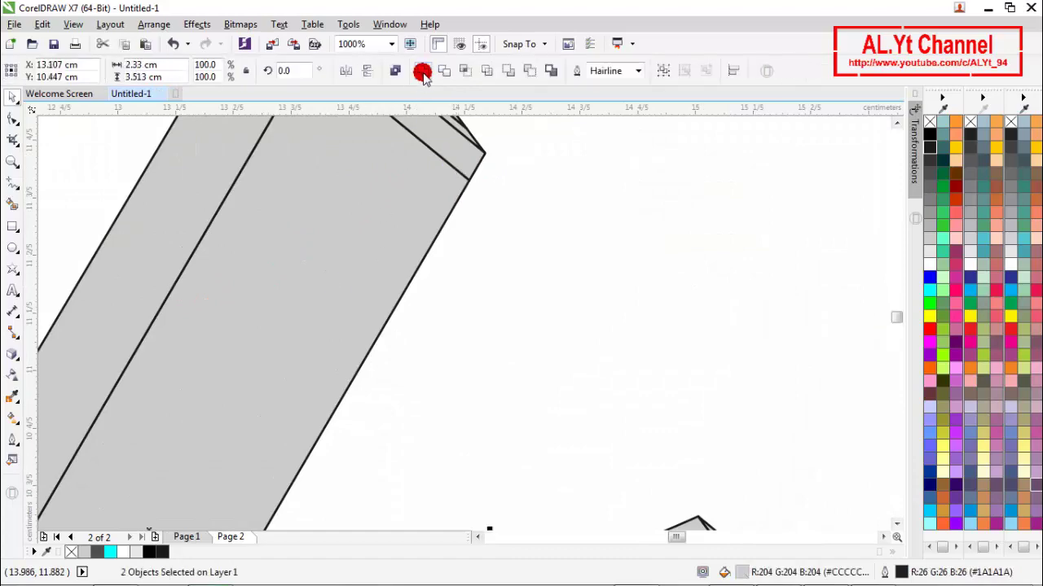
{"action": "scroll", "coordinate": [522, 193], "scroll_direction": "down", "scroll_amount": 3}
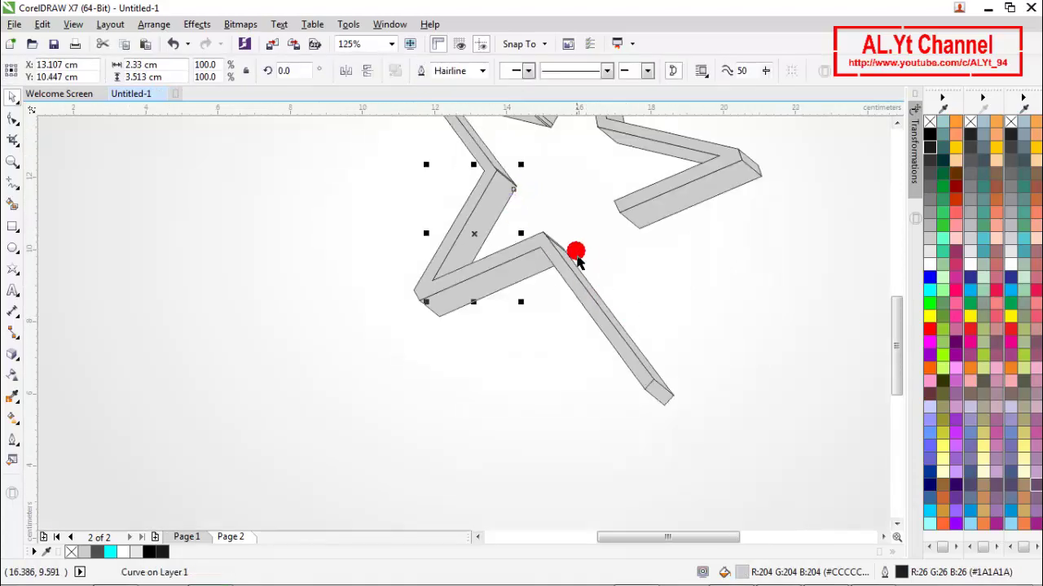
Weld the sliver at the star's bottom inner corner to the long side face of the lower-right leg.
{"action": "scroll", "coordinate": [556, 233], "scroll_direction": "up", "scroll_amount": 2}
{"action": "scroll", "coordinate": [555, 233], "scroll_direction": "up", "scroll_amount": 3}
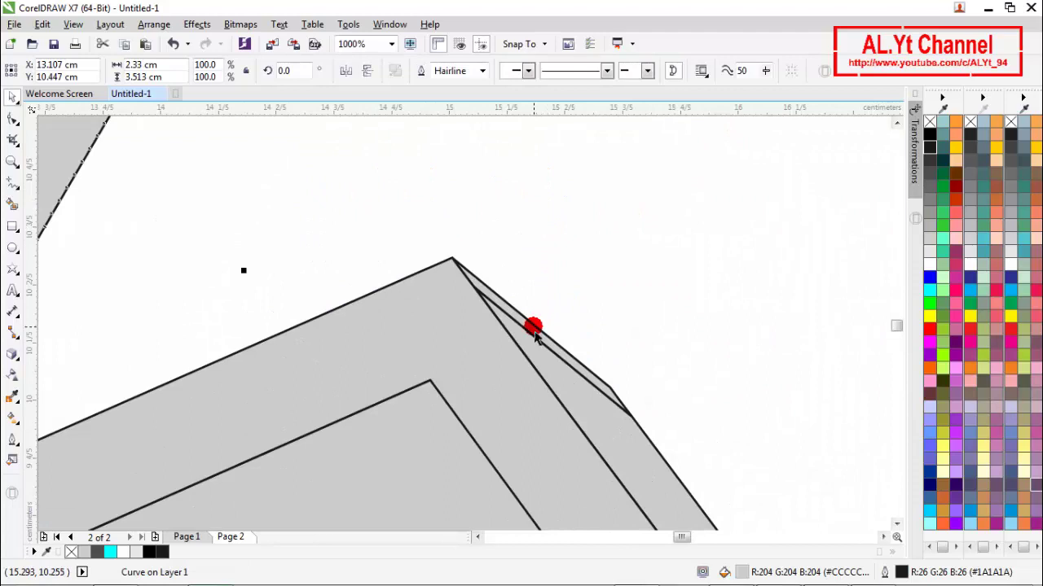
{"action": "left_click", "coordinate": [535, 338]}
{"action": "left_click", "coordinate": [622, 443], "text": "shift"}
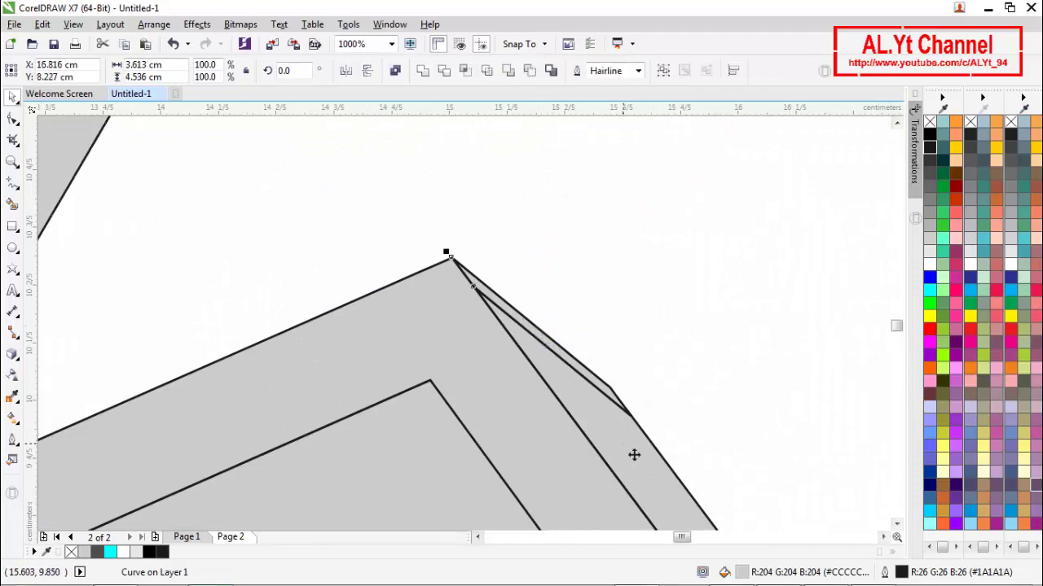
{"action": "left_click", "coordinate": [422, 70]}
{"action": "scroll", "coordinate": [495, 210], "scroll_direction": "down", "scroll_amount": 4}
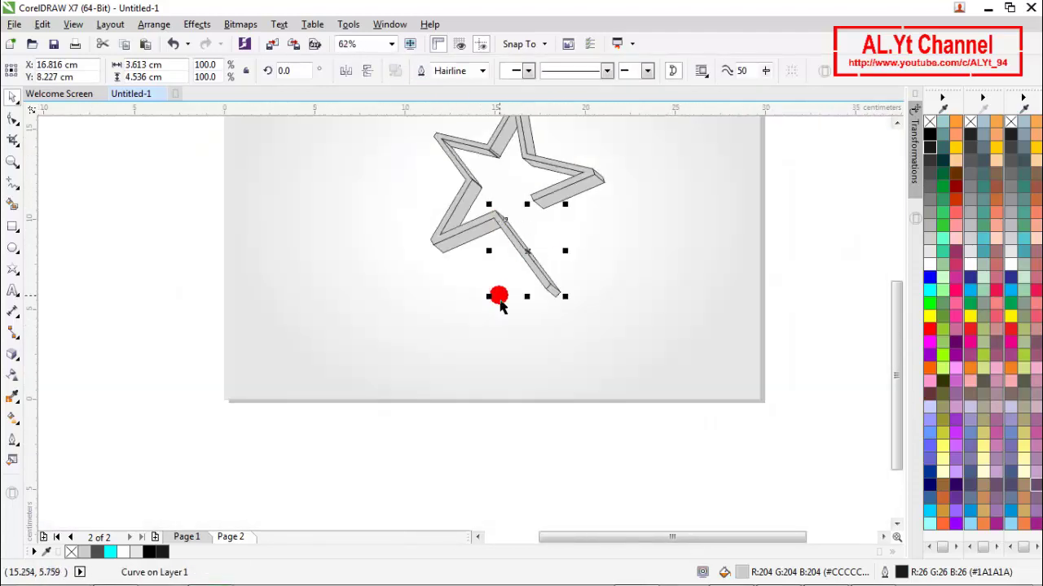
{"action": "left_click", "coordinate": [505, 193]}
Weld the remaining thin sliver at the left inner corner to the side face running up to the upper-left point.
{"action": "scroll", "coordinate": [497, 139], "scroll_direction": "up", "scroll_amount": 2}
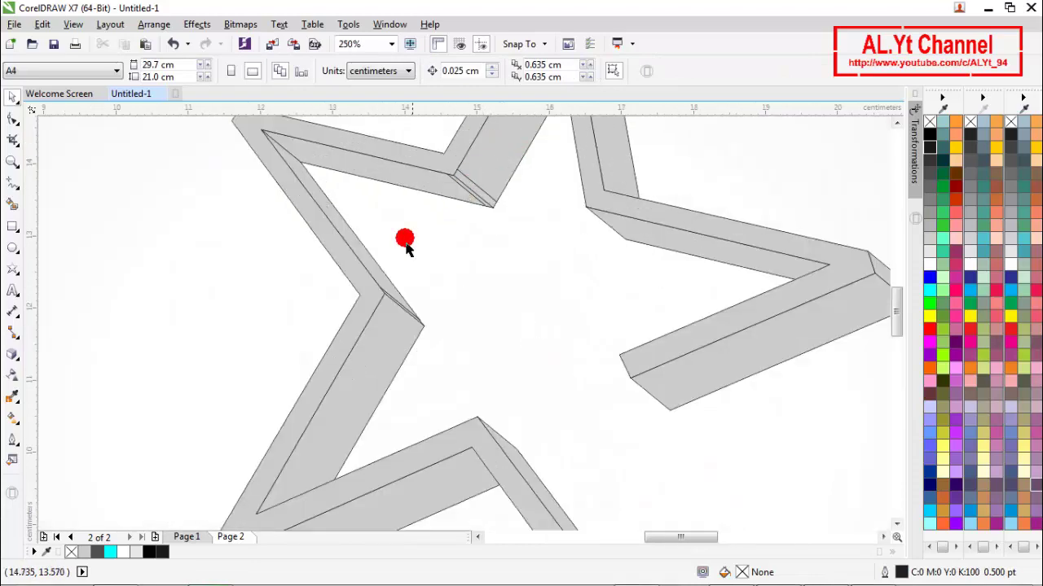
{"action": "scroll", "coordinate": [373, 291], "scroll_direction": "up", "scroll_amount": 3}
{"action": "left_click", "coordinate": [471, 293]}
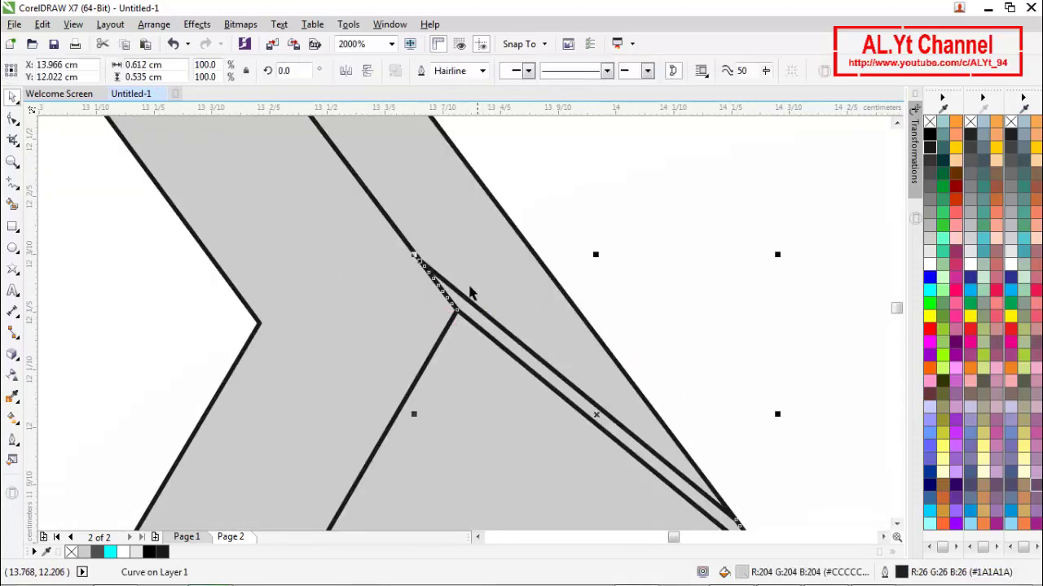
{"action": "left_click", "coordinate": [436, 204], "text": "shift"}
{"action": "left_click", "coordinate": [422, 70]}
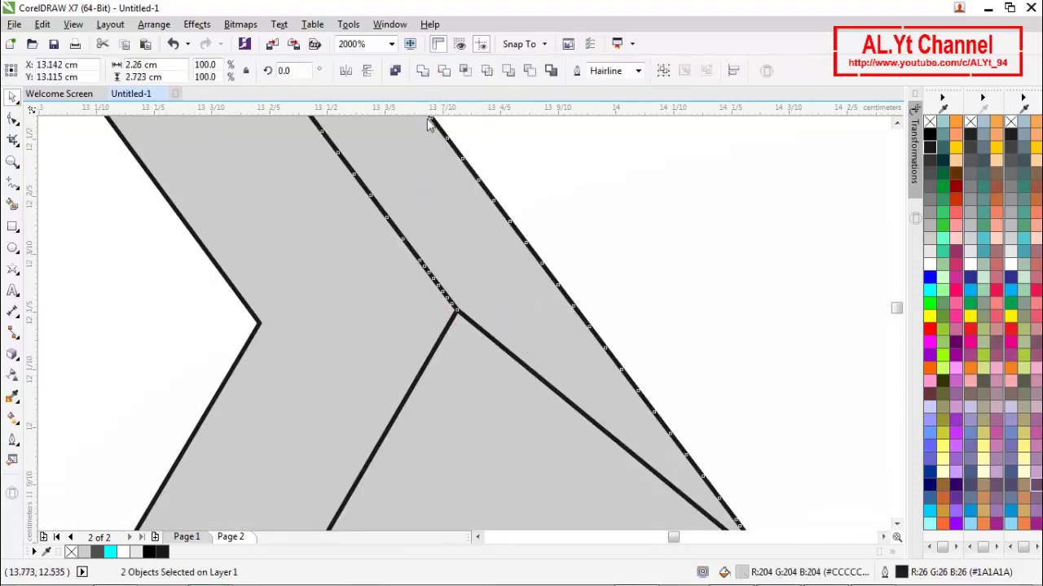
{"action": "scroll", "coordinate": [397, 249], "scroll_direction": "down", "scroll_amount": 3}
{"action": "scroll", "coordinate": [391, 235], "scroll_direction": "down", "scroll_amount": 1}
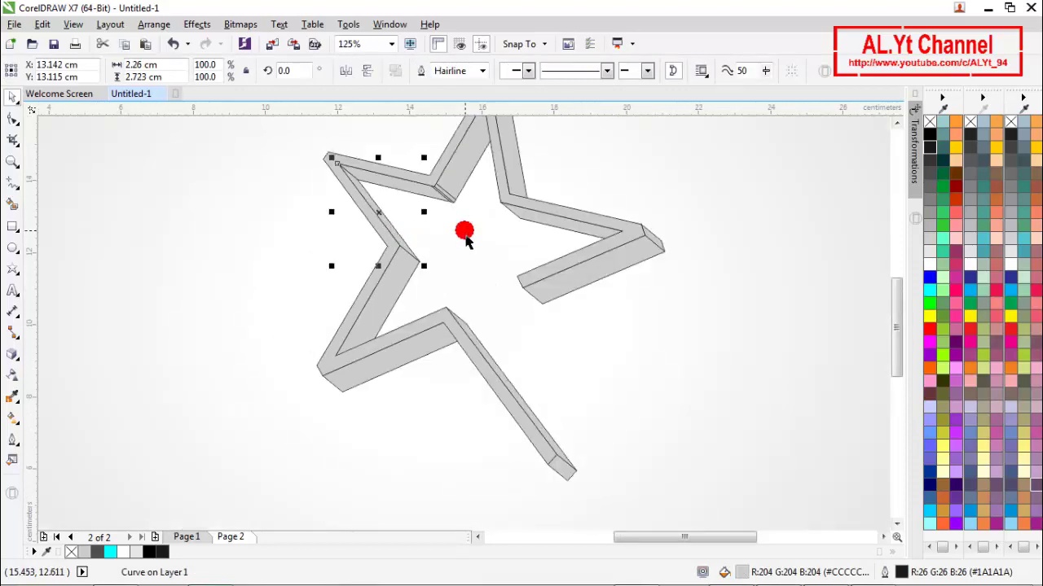
{"action": "left_click", "coordinate": [465, 233]}
Weld the strip at the upper-left inner corner to the wide side face of the top arm.
{"action": "scroll", "coordinate": [458, 195], "scroll_direction": "up", "scroll_amount": 2}
{"action": "scroll", "coordinate": [450, 190], "scroll_direction": "up", "scroll_amount": 1}
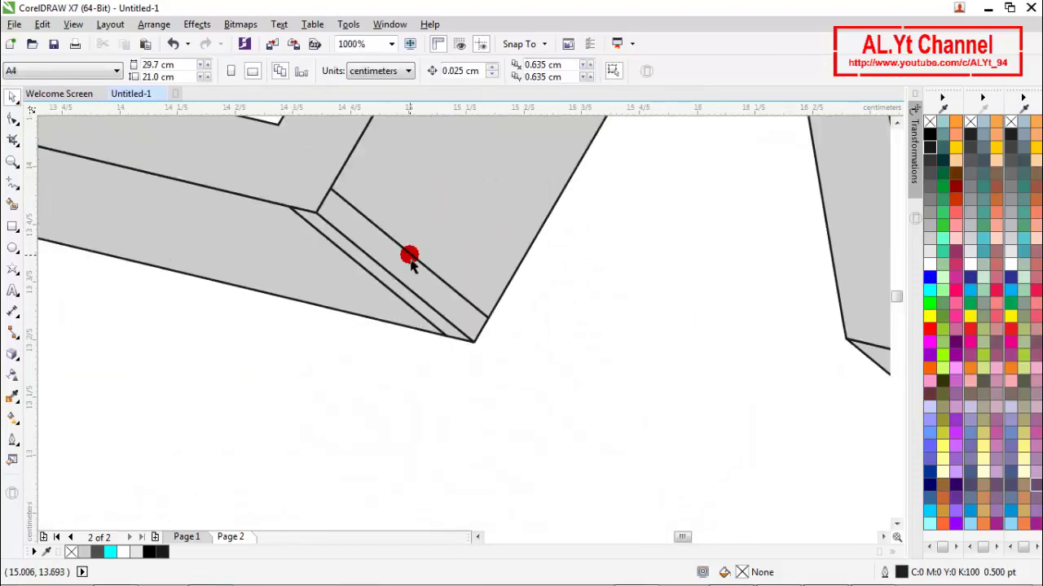
{"action": "left_click", "coordinate": [408, 257]}
{"action": "left_click", "coordinate": [486, 144], "text": "shift"}
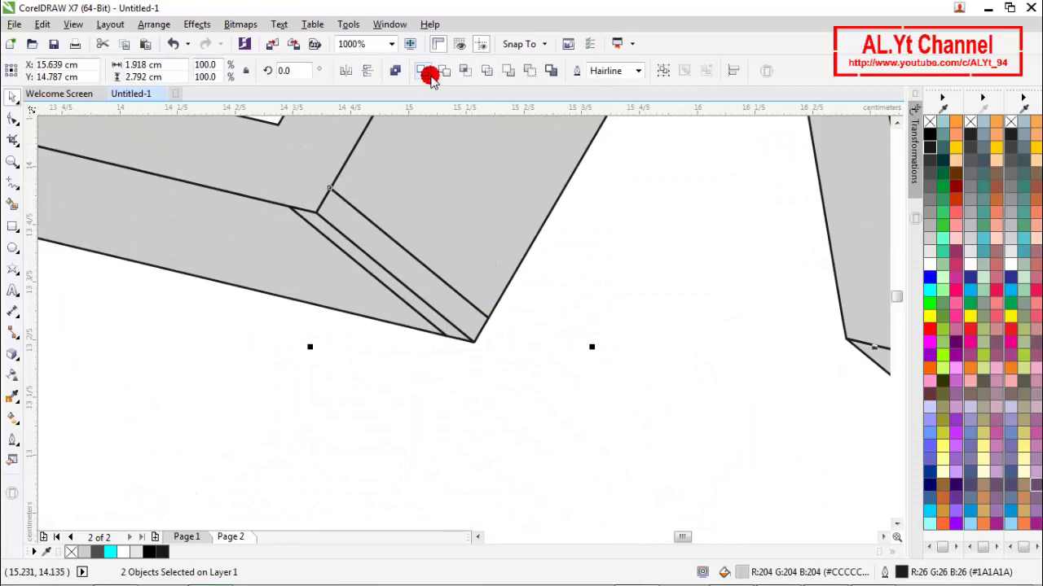
{"action": "left_click", "coordinate": [429, 74]}
{"action": "left_click", "coordinate": [348, 321]}
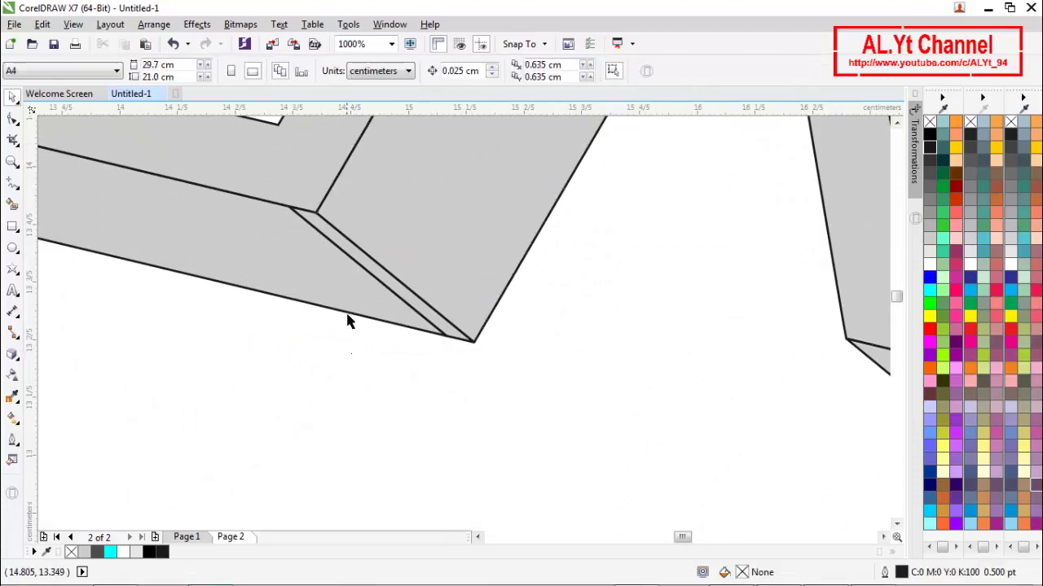
Weld the last narrow strip at the upper-left inner corner to the lower side face of the upper-left arm.
{"action": "left_click", "coordinate": [364, 271]}
{"action": "left_click", "coordinate": [338, 240], "text": "shift"}
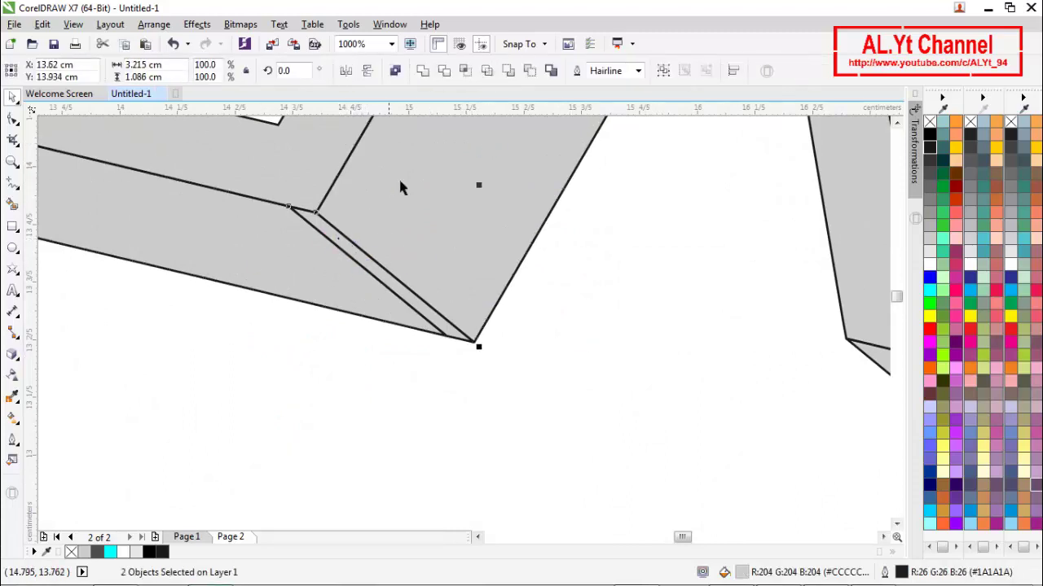
{"action": "left_click", "coordinate": [424, 71]}
{"action": "scroll", "coordinate": [394, 246], "scroll_direction": "down", "scroll_amount": 5}
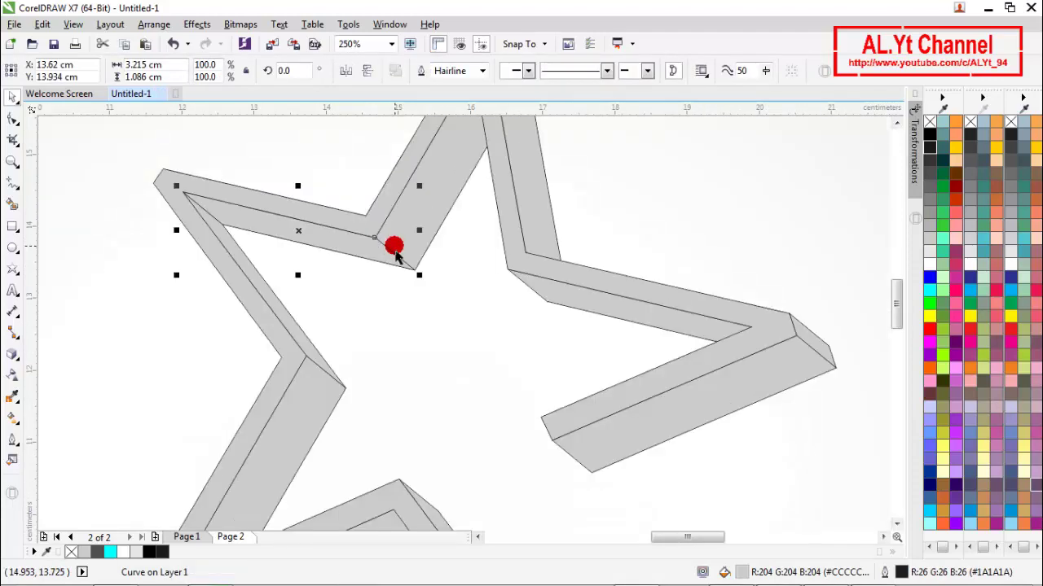
{"action": "left_click", "coordinate": [438, 318]}
{"action": "scroll", "coordinate": [438, 319], "scroll_direction": "down", "scroll_amount": 1}
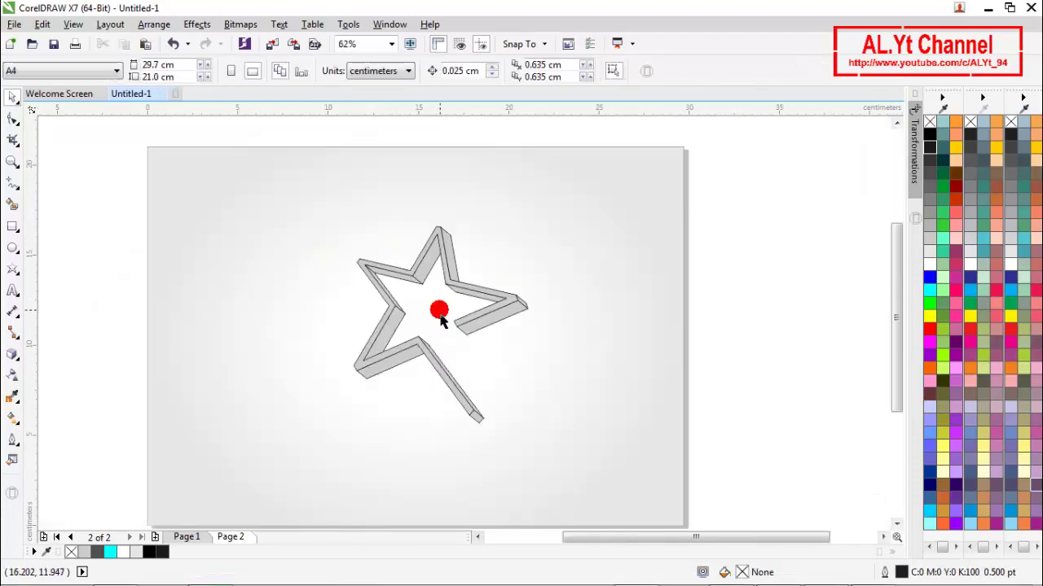
{"action": "scroll", "coordinate": [380, 277], "scroll_direction": "up", "scroll_amount": 1}
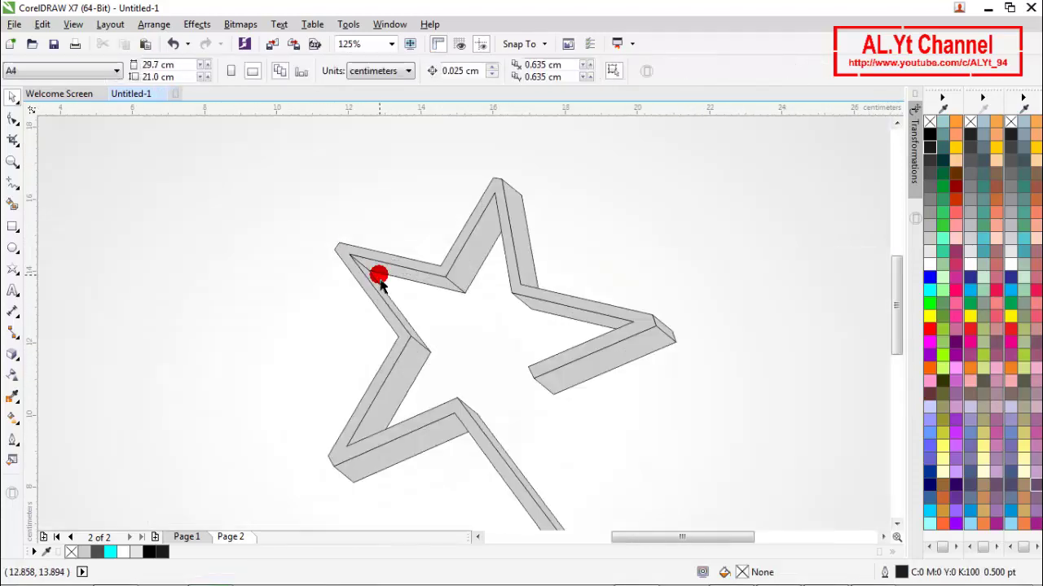
{"action": "scroll", "coordinate": [379, 277], "scroll_direction": "down", "scroll_amount": 1}
{"action": "scroll", "coordinate": [410, 410], "scroll_direction": "up", "scroll_amount": 1}
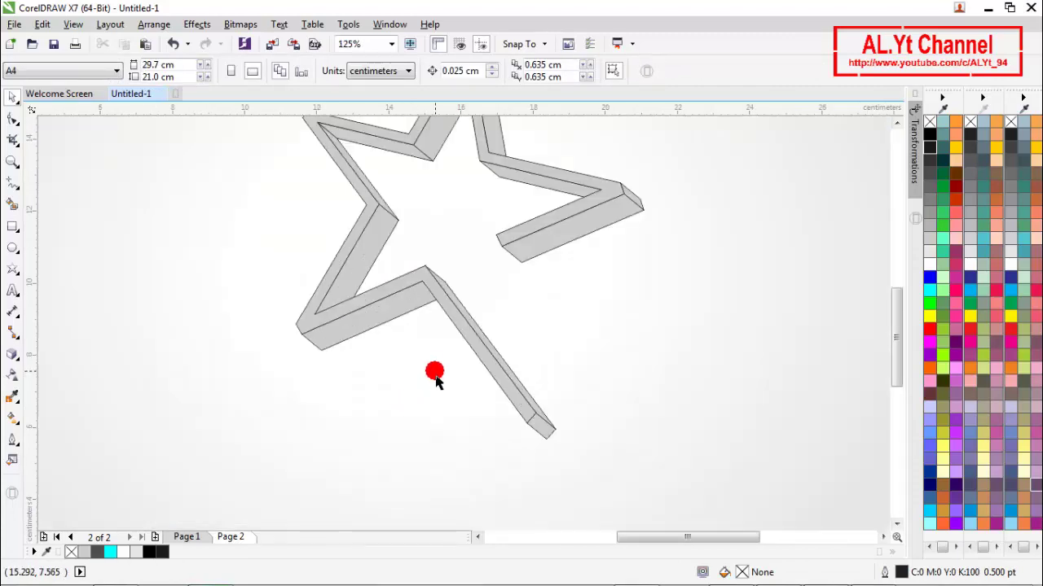
{"action": "scroll", "coordinate": [436, 377], "scroll_direction": "down", "scroll_amount": 1}
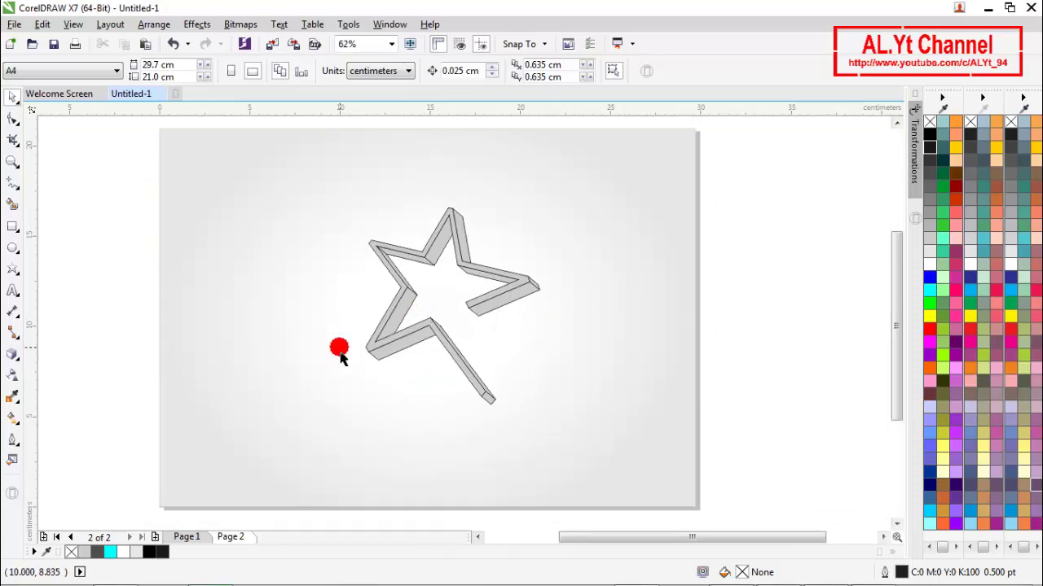
Fill the lower side face of the star's right arm with a linear gradient from dark green at its open end to bright green at the tip.
{"action": "left_click", "coordinate": [479, 319]}
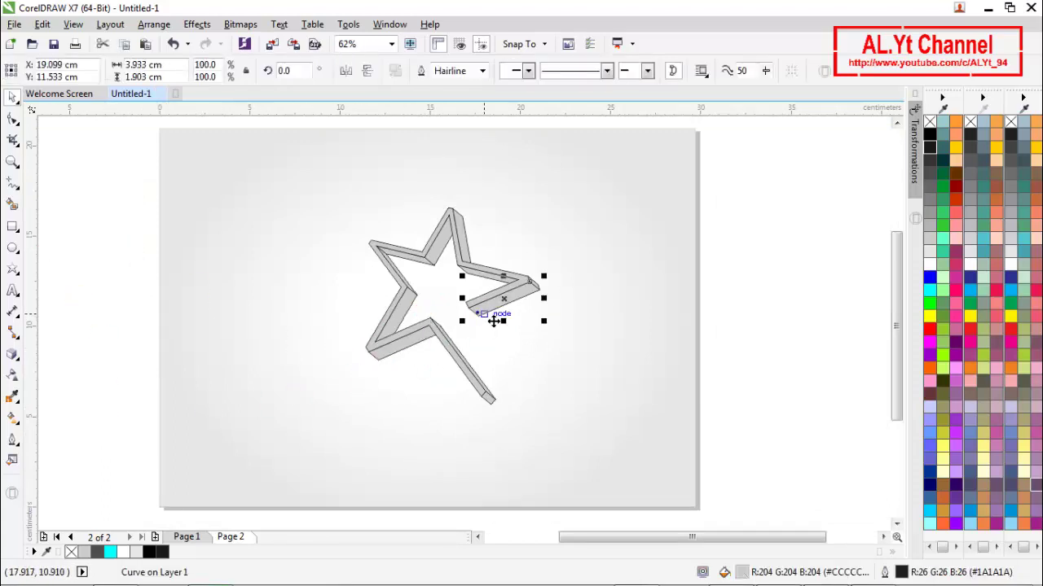
{"action": "left_click", "coordinate": [9, 420]}
{"action": "scroll", "coordinate": [521, 301], "scroll_direction": "up", "scroll_amount": 2}
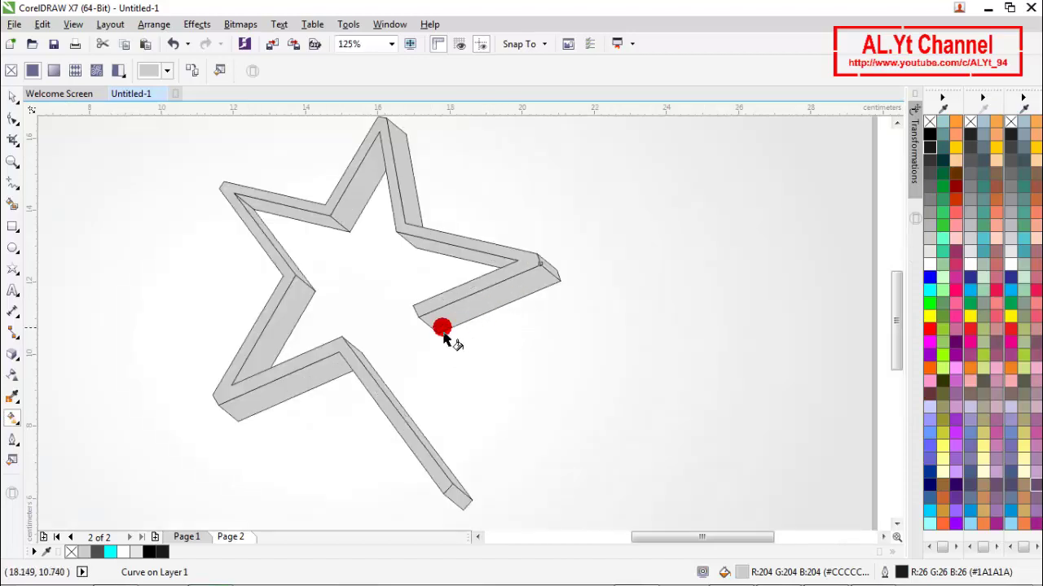
{"action": "left_click_drag", "start_coordinate": [427, 325], "coordinate": [550, 273]}
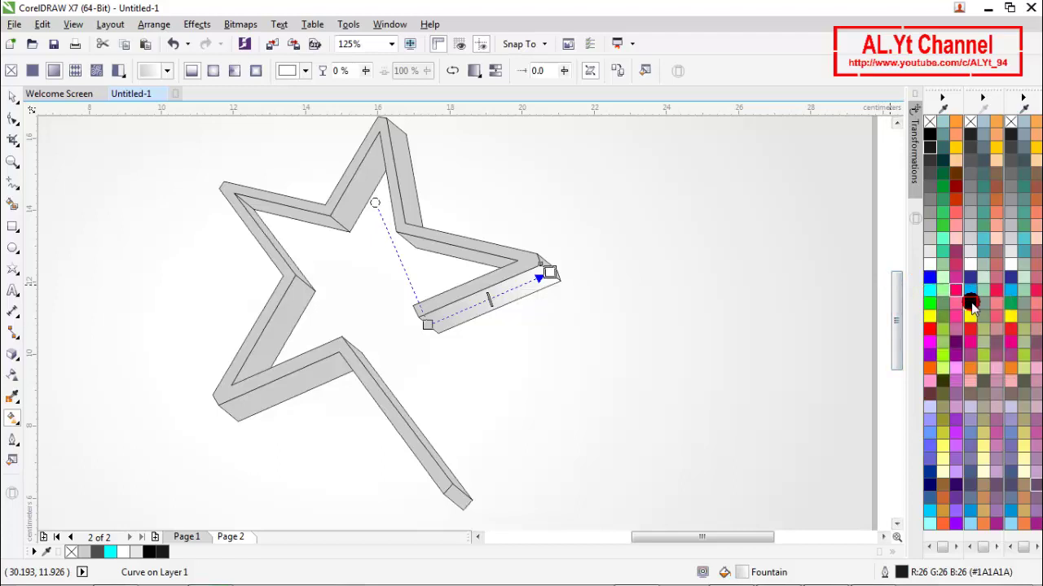
{"action": "left_click_drag", "start_coordinate": [488, 346], "coordinate": [427, 327]}
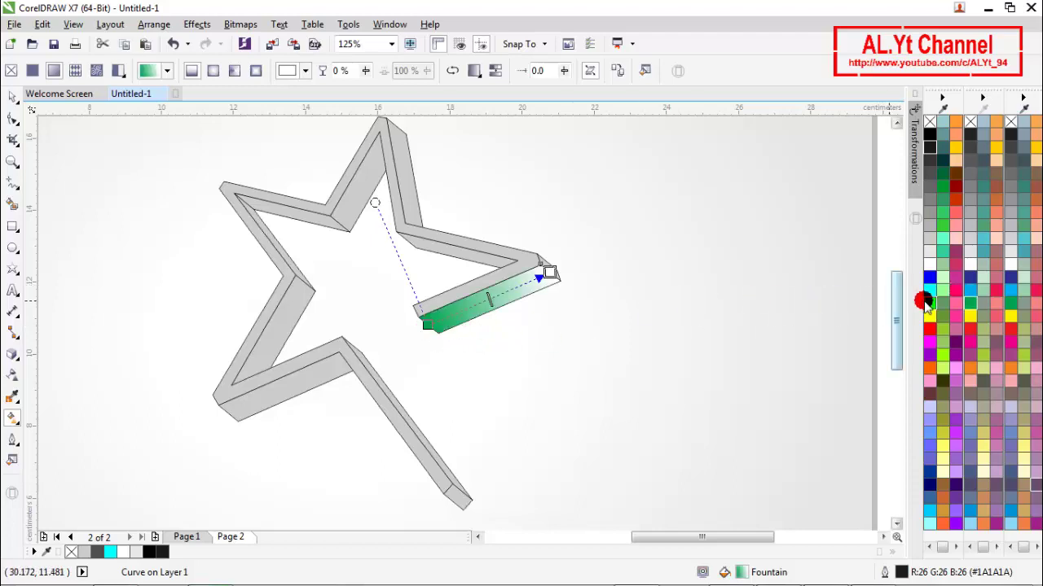
{"action": "left_click_drag", "start_coordinate": [633, 298], "coordinate": [928, 303]}
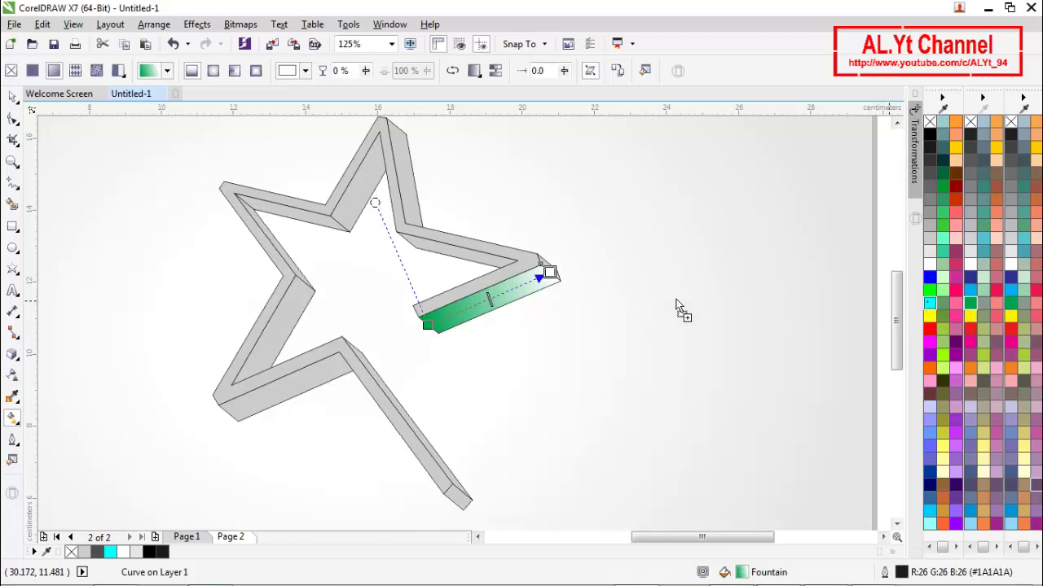
{"action": "left_click_drag", "start_coordinate": [606, 289], "coordinate": [938, 311]}
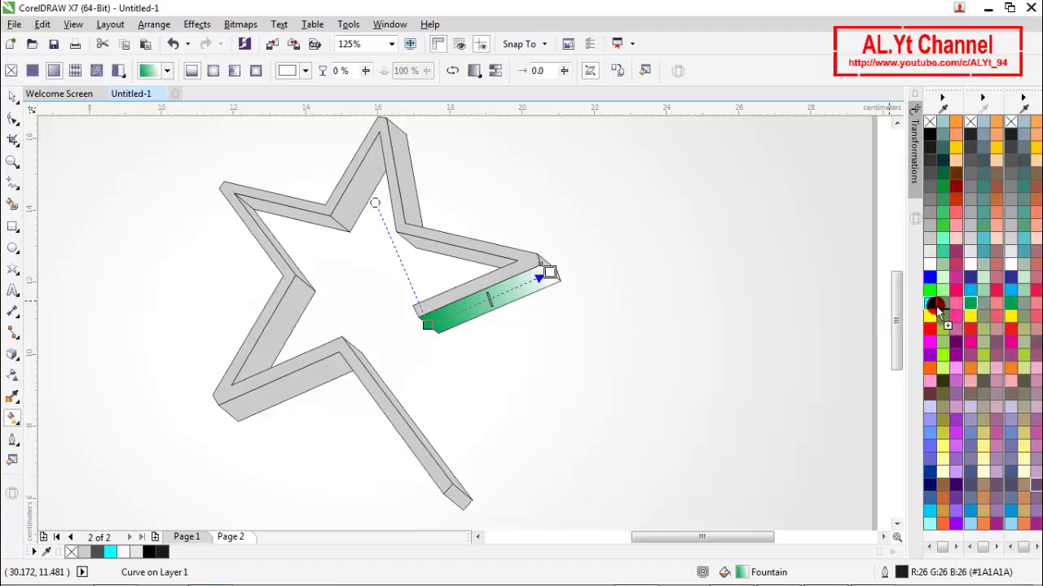
{"action": "left_click_drag", "start_coordinate": [806, 307], "coordinate": [550, 273]}
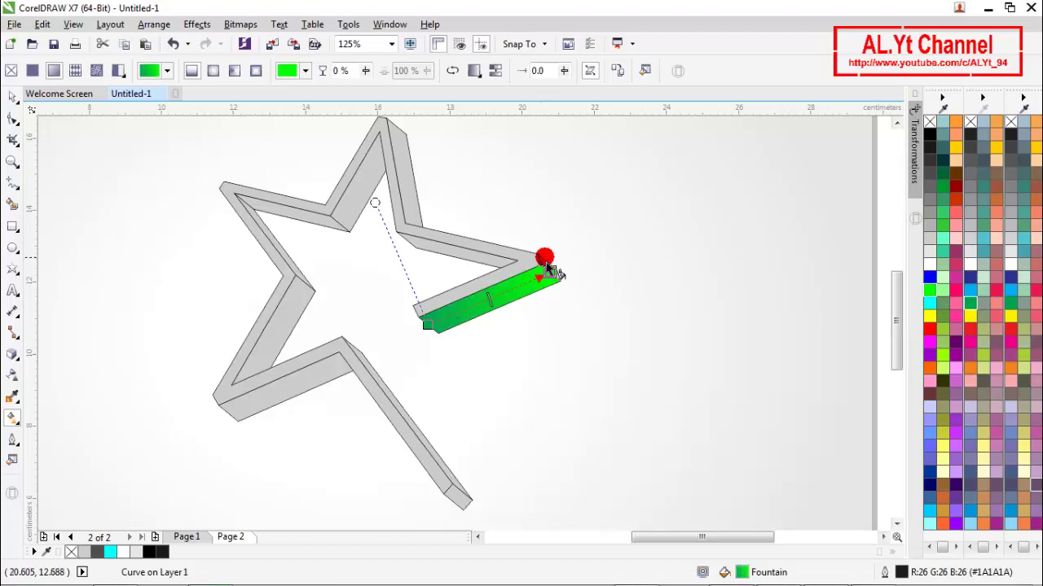
Fill the small end face at the tip of the right arm with solid bright green (#00FF00).
{"action": "scroll", "coordinate": [551, 272], "scroll_direction": "up", "scroll_amount": 4}
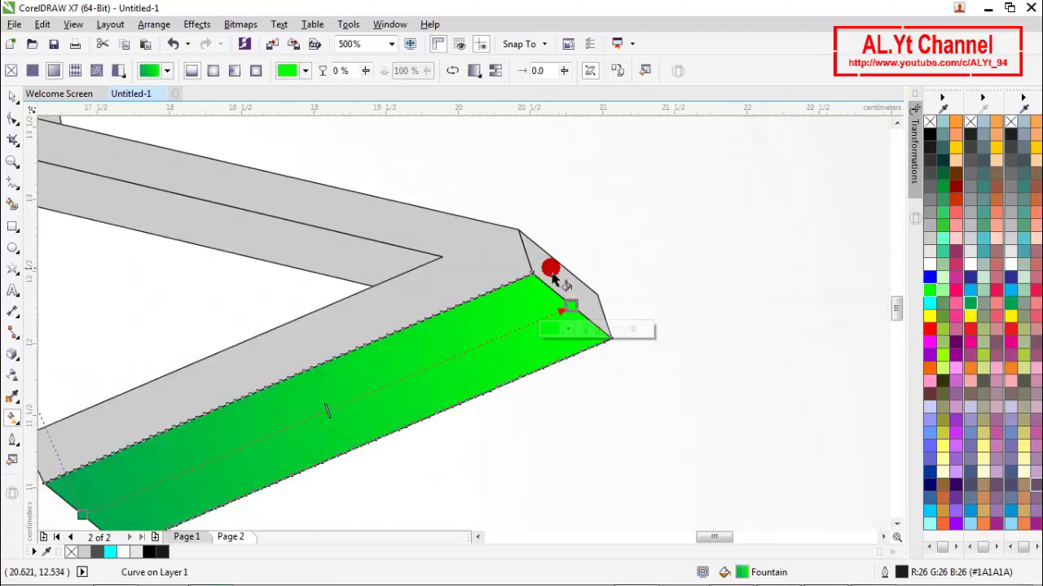
{"action": "left_click", "coordinate": [930, 293]}
{"action": "scroll", "coordinate": [648, 300], "scroll_direction": "down", "scroll_amount": 2}
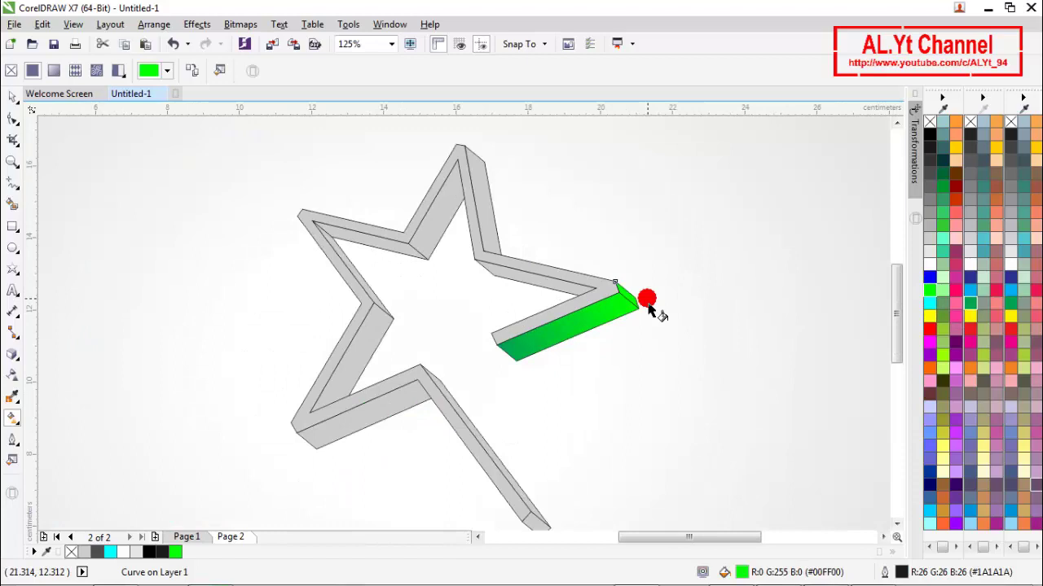
Fill the inner side face of the right arm with a linear gradient from bright green near the tip to cyan at the inner corner.
{"action": "left_click", "coordinate": [543, 292]}
{"action": "scroll", "coordinate": [548, 294], "scroll_direction": "up", "scroll_amount": 1}
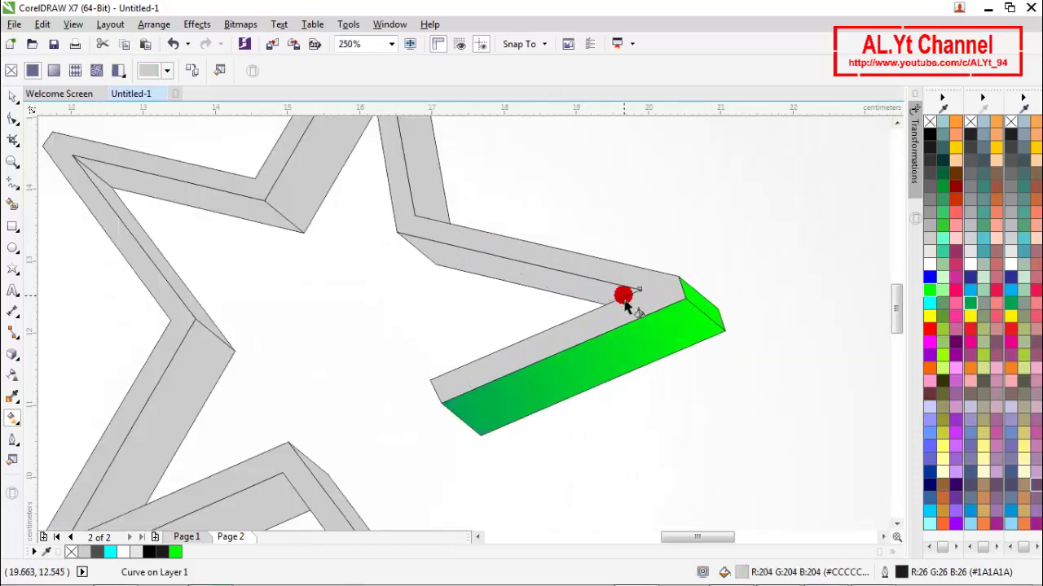
{"action": "left_click_drag", "start_coordinate": [624, 297], "coordinate": [416, 249]}
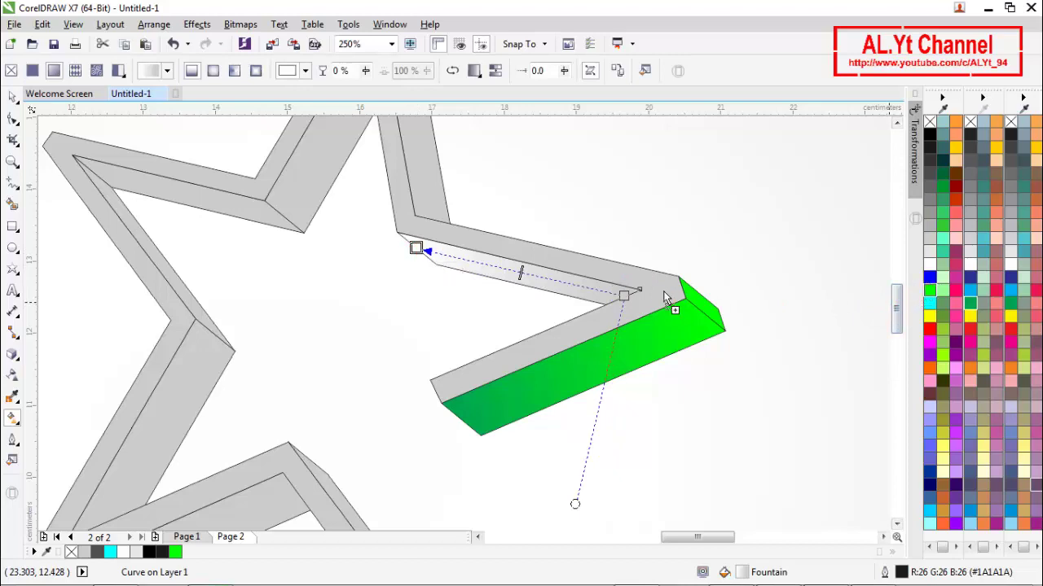
{"action": "left_click_drag", "start_coordinate": [665, 298], "coordinate": [624, 298]}
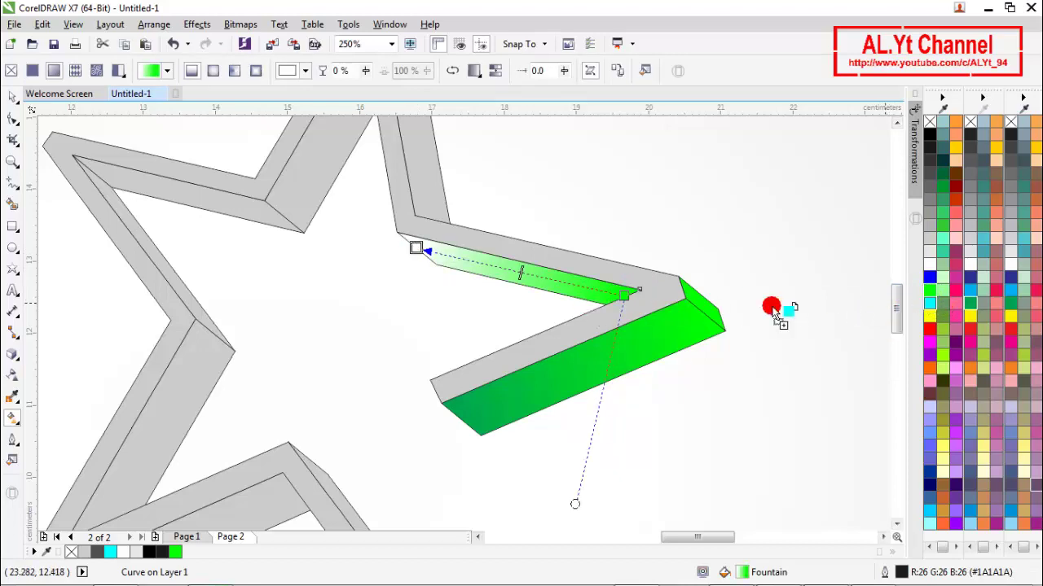
{"action": "left_click_drag", "start_coordinate": [774, 313], "coordinate": [417, 249]}
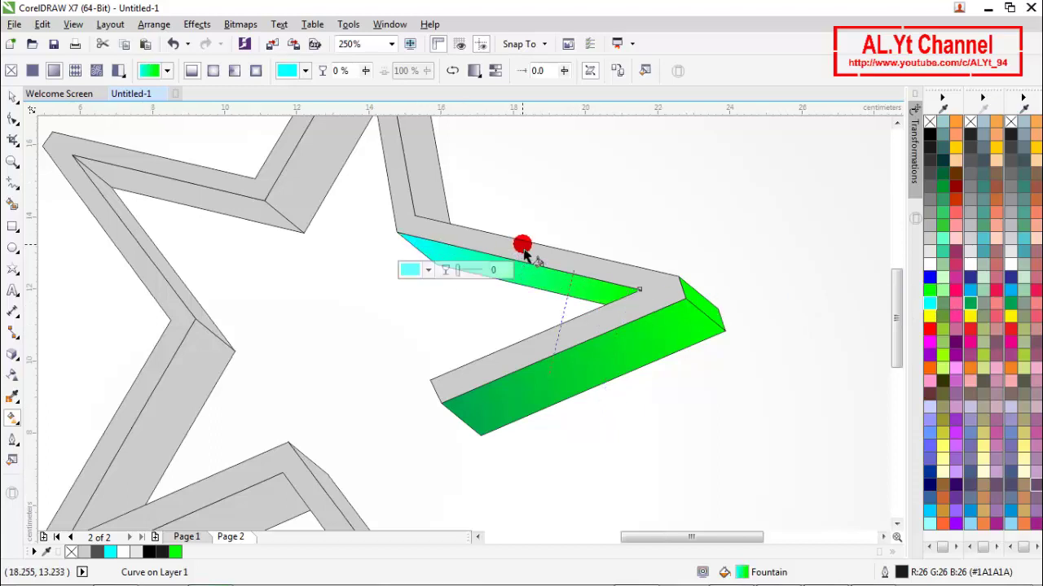
Fill the outer side face of the top arm with a linear gradient from cyan at its base to yellow at the peak.
{"action": "scroll", "coordinate": [523, 252], "scroll_direction": "down", "scroll_amount": 1}
{"action": "scroll", "coordinate": [479, 243], "scroll_direction": "up", "scroll_amount": 2}
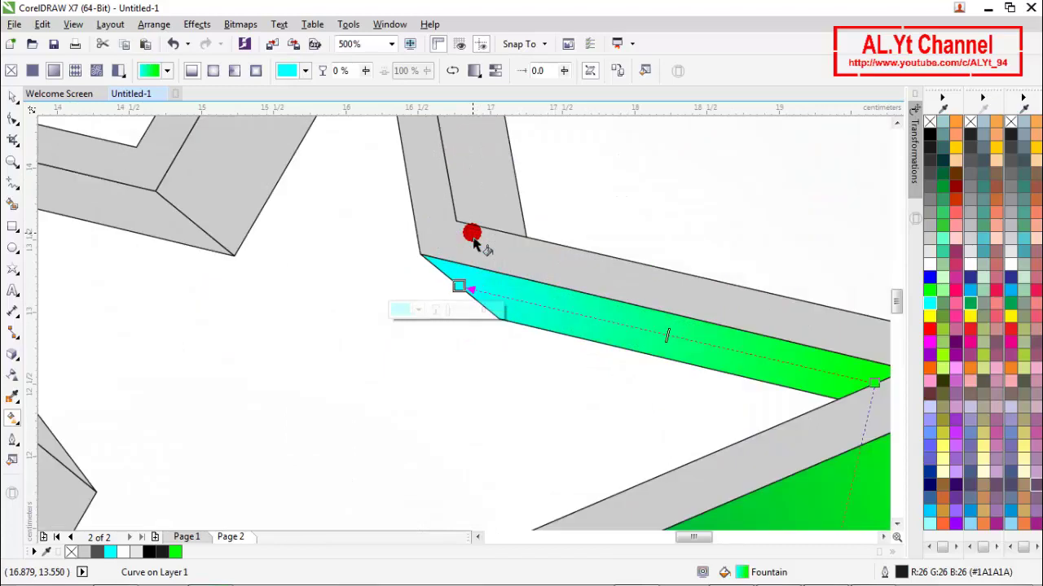
{"action": "scroll", "coordinate": [480, 237], "scroll_direction": "down", "scroll_amount": 1}
{"action": "scroll", "coordinate": [473, 217], "scroll_direction": "down", "scroll_amount": 2}
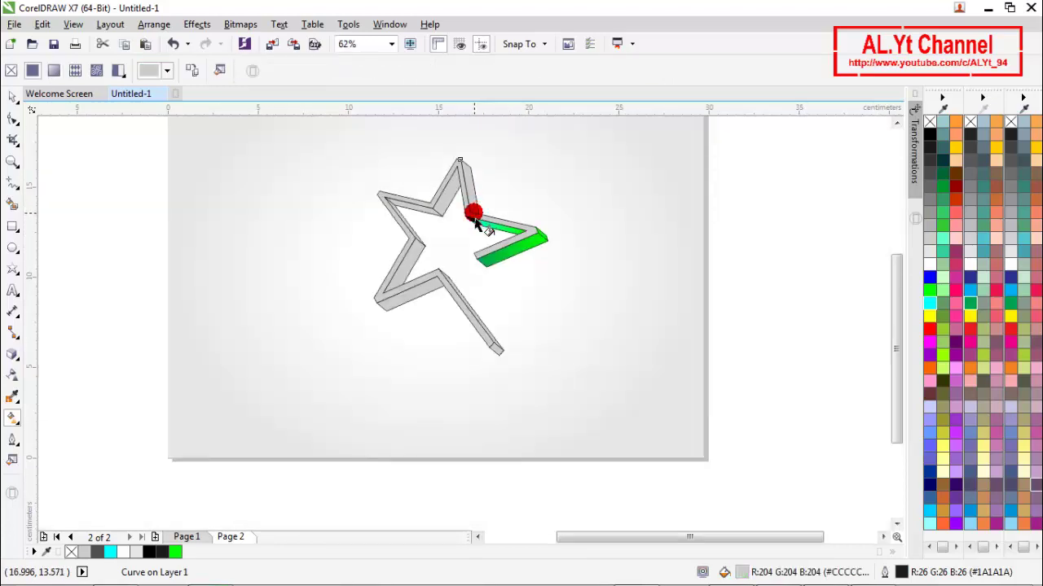
{"action": "left_click", "coordinate": [465, 167]}
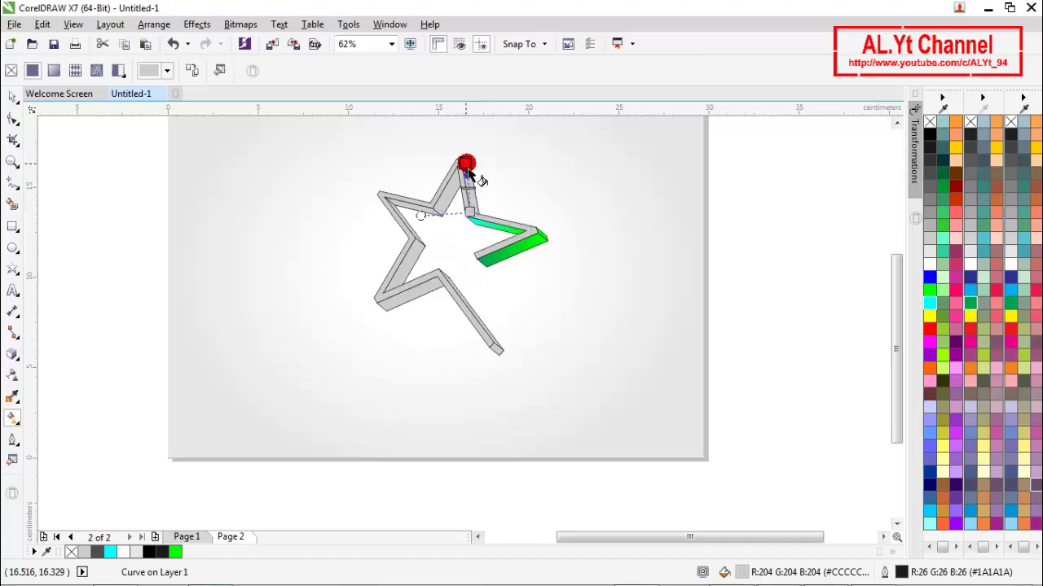
{"action": "scroll", "coordinate": [467, 174], "scroll_direction": "up", "scroll_amount": 2}
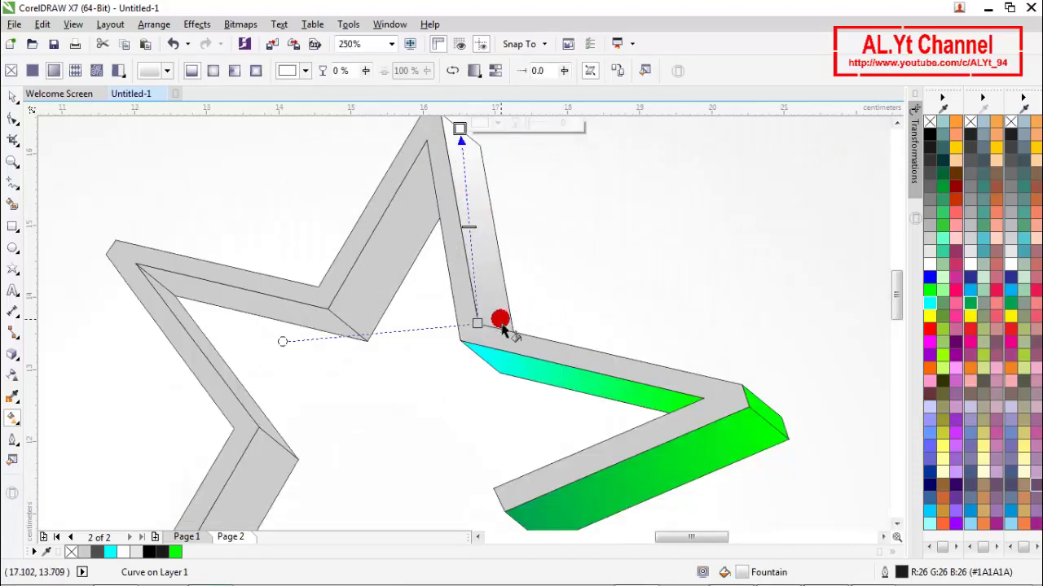
{"action": "left_click_drag", "start_coordinate": [478, 326], "coordinate": [499, 327]}
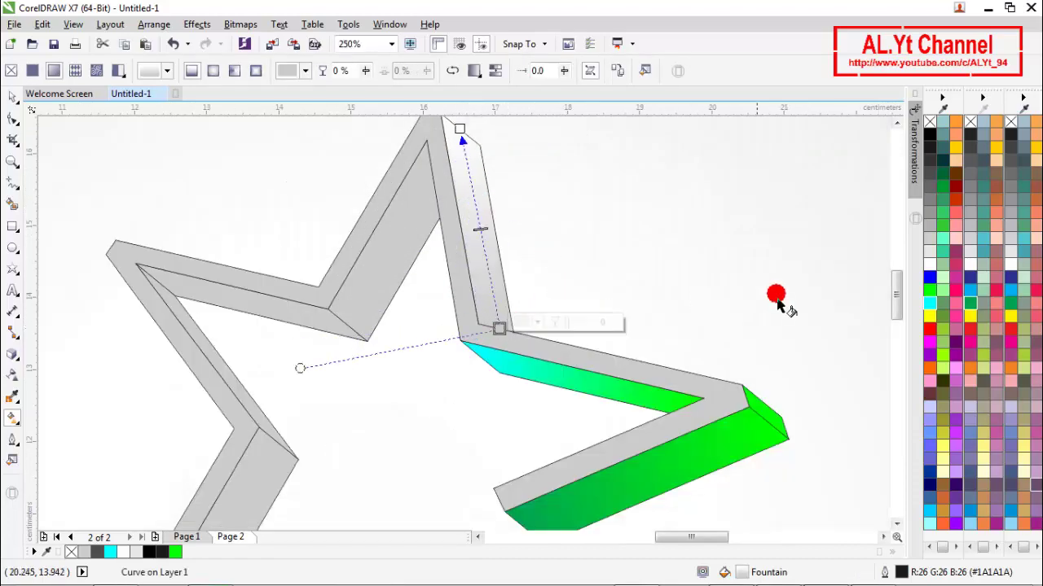
{"action": "left_click", "coordinate": [929, 293]}
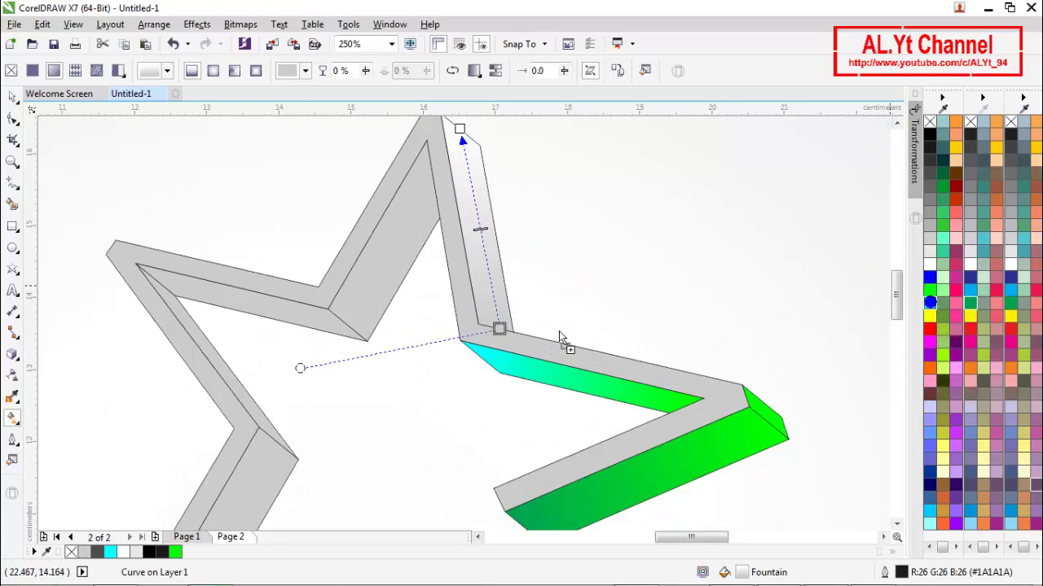
{"action": "left_click_drag", "start_coordinate": [559, 335], "coordinate": [500, 329]}
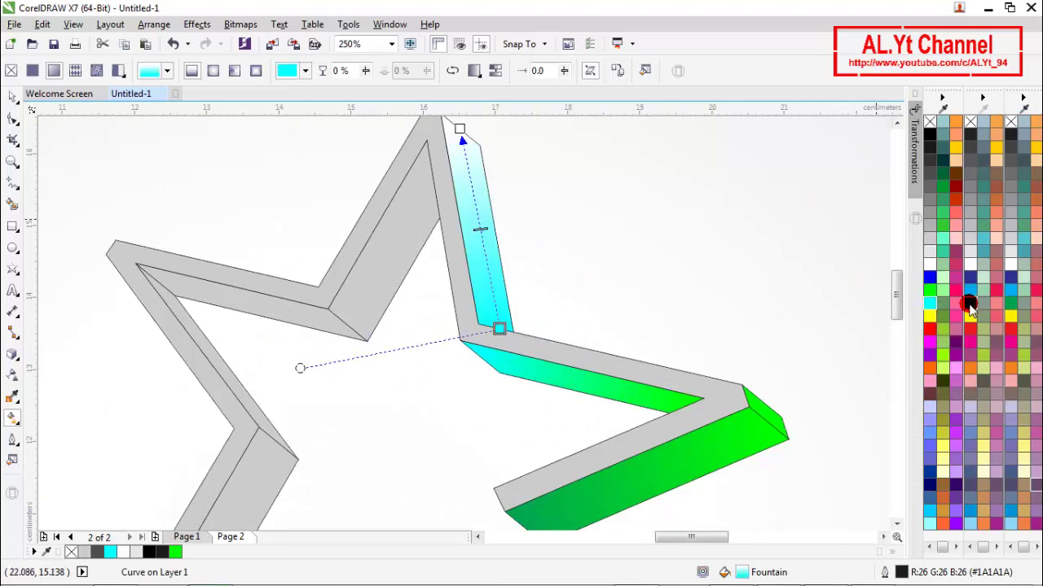
{"action": "left_click_drag", "start_coordinate": [968, 304], "coordinate": [917, 311]}
{"action": "left_click_drag", "start_coordinate": [664, 220], "coordinate": [458, 132]}
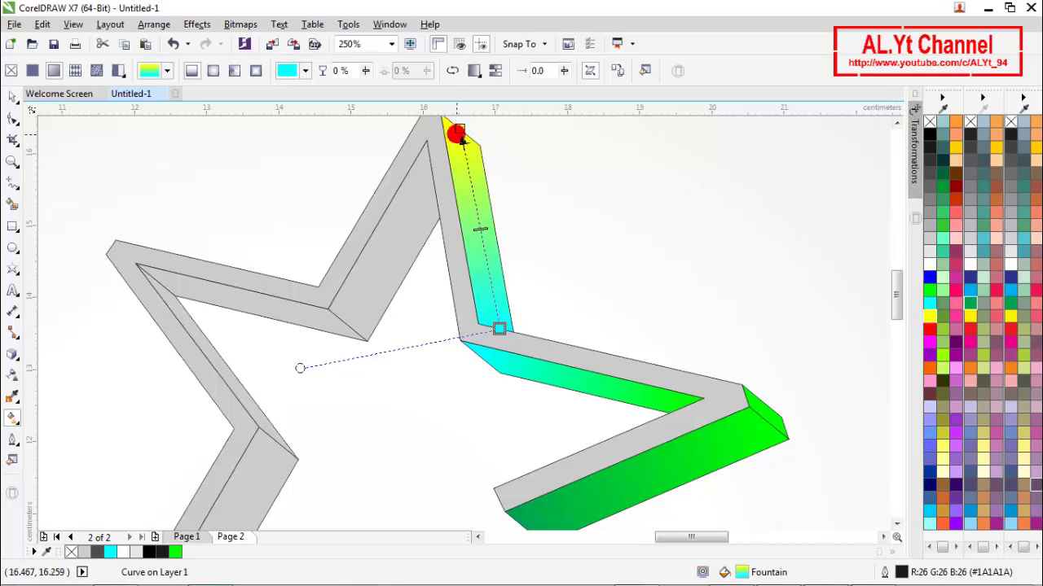
Fill the wide inner side face of the top arm with a linear gradient from yellow at the peak to red at the inner corner.
{"action": "left_click", "coordinate": [415, 207]}
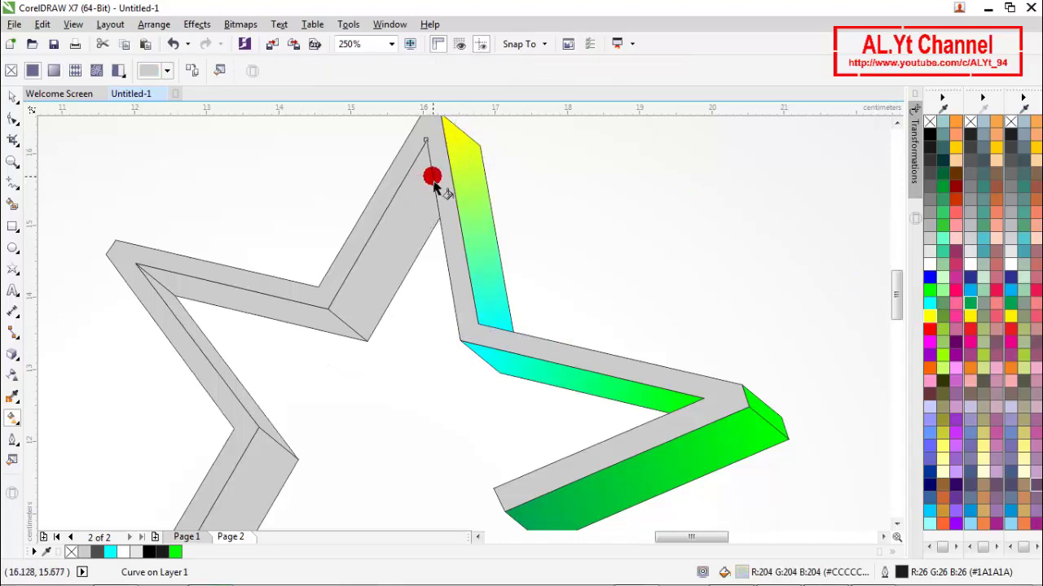
{"action": "left_click_drag", "start_coordinate": [434, 184], "coordinate": [348, 328]}
{"action": "left_click_drag", "start_coordinate": [930, 306], "coordinate": [432, 175]}
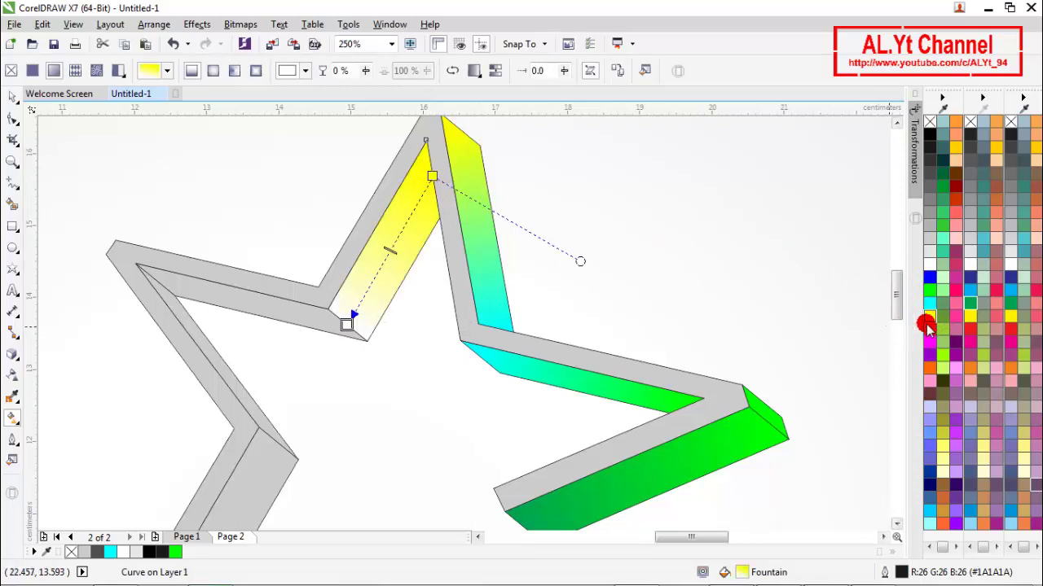
{"action": "left_click_drag", "start_coordinate": [401, 320], "coordinate": [349, 322]}
Fill the lower side face of the upper-left arm with a linear gradient from red at the inner corner to magenta at the tip.
{"action": "left_click", "coordinate": [302, 311]}
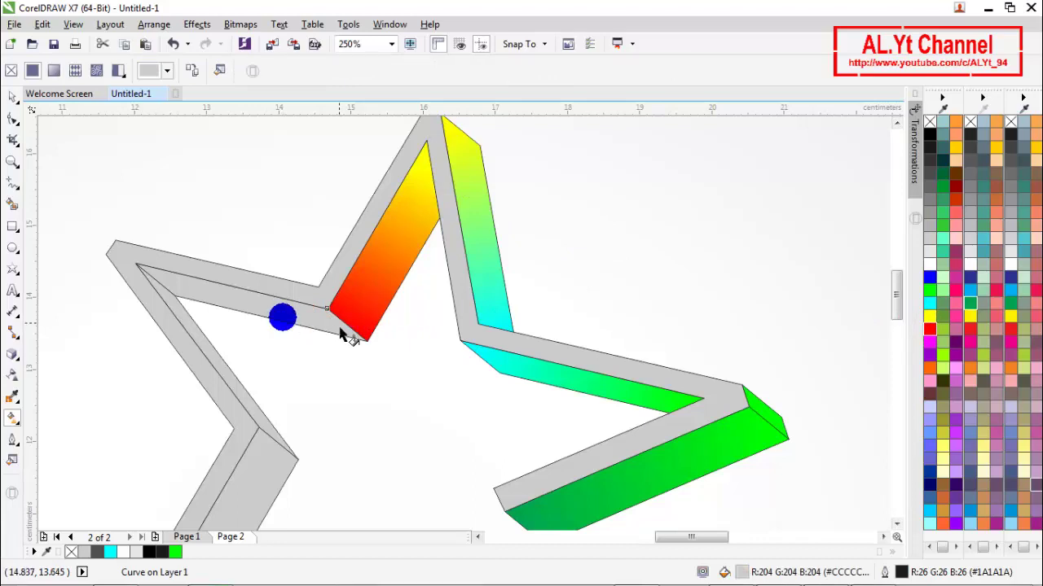
{"action": "left_click_drag", "start_coordinate": [347, 329], "coordinate": [154, 279]}
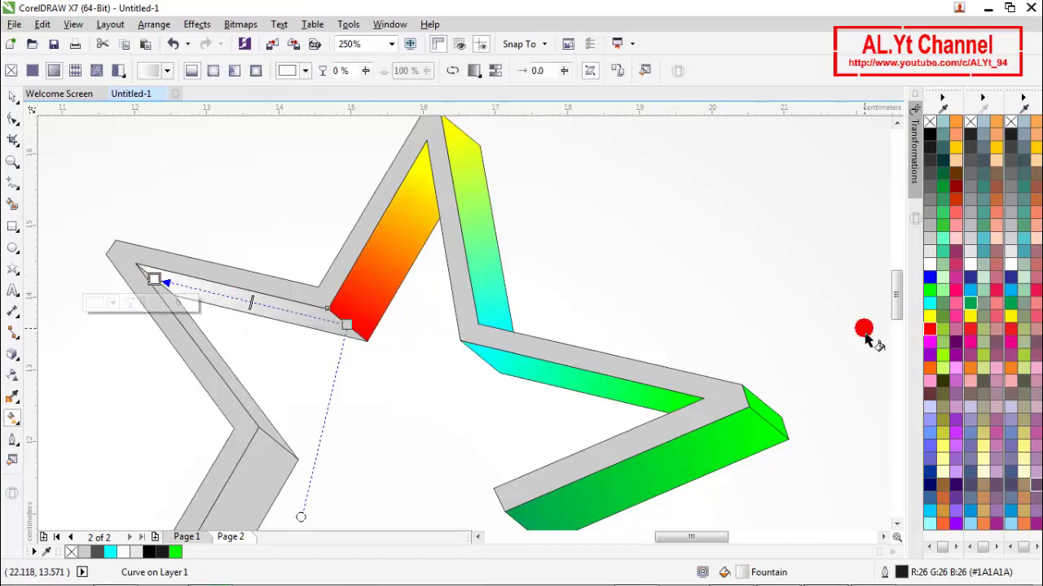
{"action": "left_click_drag", "start_coordinate": [676, 345], "coordinate": [346, 326]}
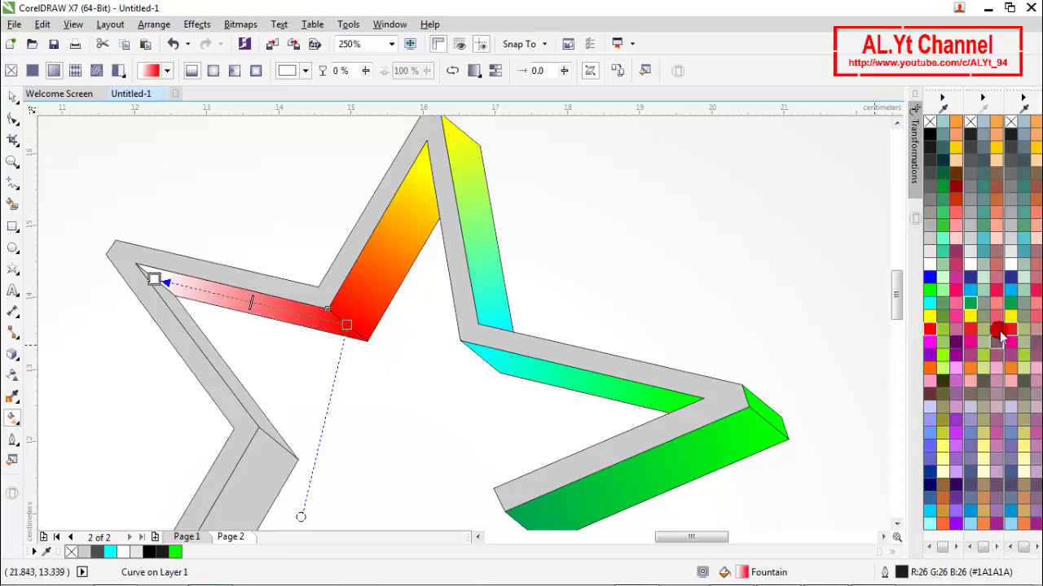
{"action": "mouse_move", "coordinate": [417, 329]}
{"action": "left_mouse_down"}
{"action": "mouse_move", "coordinate": [156, 281]}
{"action": "mouse_move", "coordinate": [239, 383]}
{"action": "mouse_move", "coordinate": [264, 437]}
{"action": "left_mouse_up"}
Fill the narrow side face from the upper-left point to the left inner corner with a linear gradient from magenta to purple.
{"action": "left_click", "coordinate": [194, 328]}
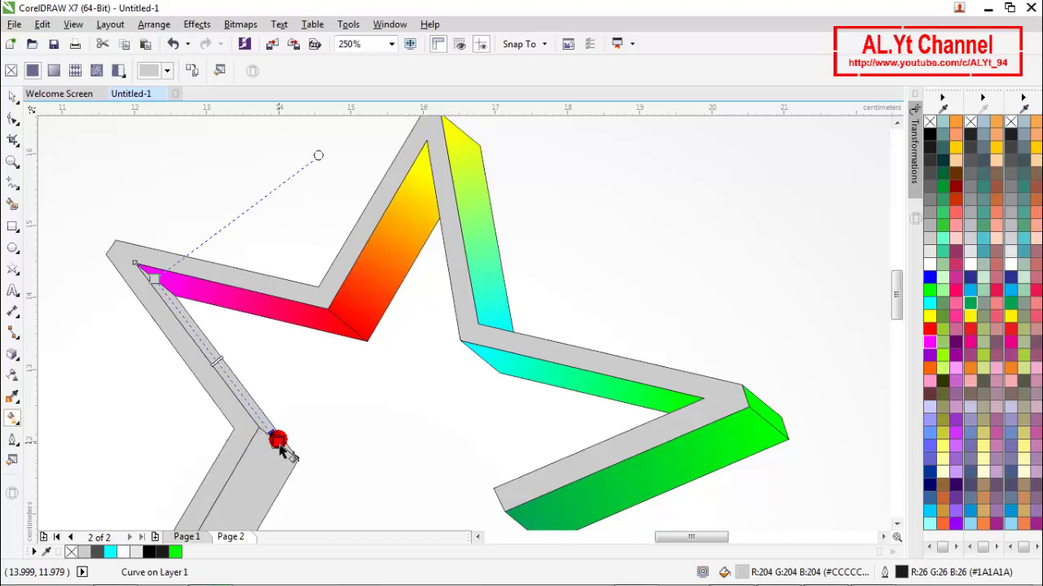
{"action": "left_click", "coordinate": [277, 440]}
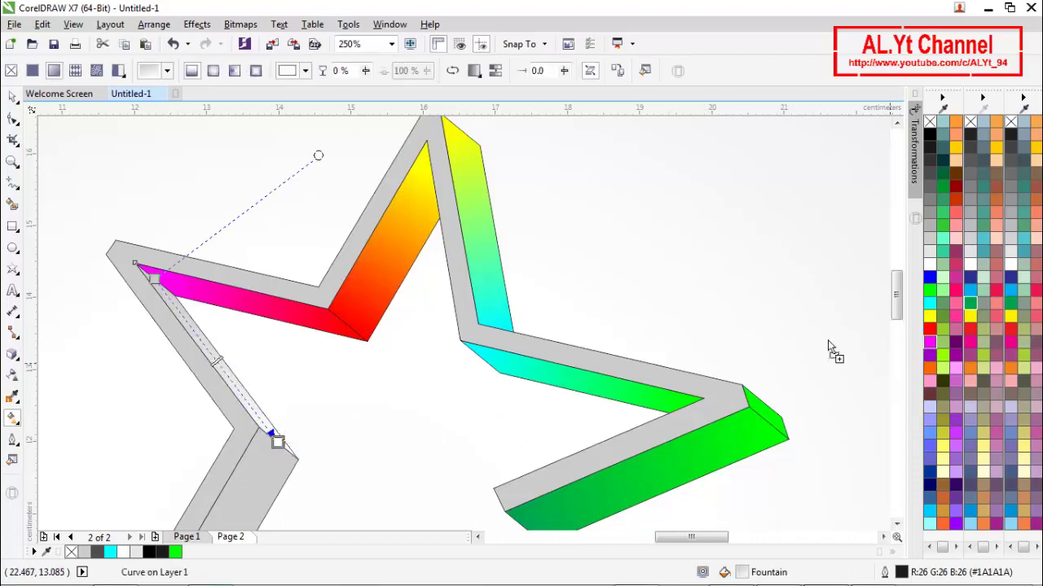
{"action": "left_click_drag", "start_coordinate": [172, 279], "coordinate": [154, 279]}
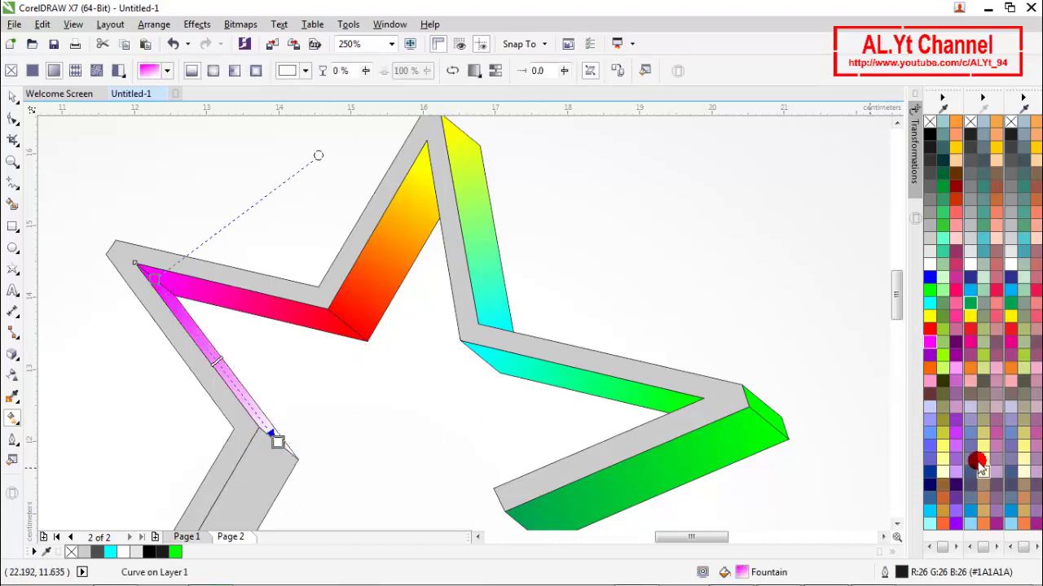
{"action": "left_click_drag", "start_coordinate": [930, 355], "coordinate": [278, 441]}
Fill the wide inner side face of the lower-left arm with a linear gradient from magenta at the left inner corner to orange at the tip.
{"action": "scroll", "coordinate": [415, 438], "scroll_direction": "down", "scroll_amount": 1}
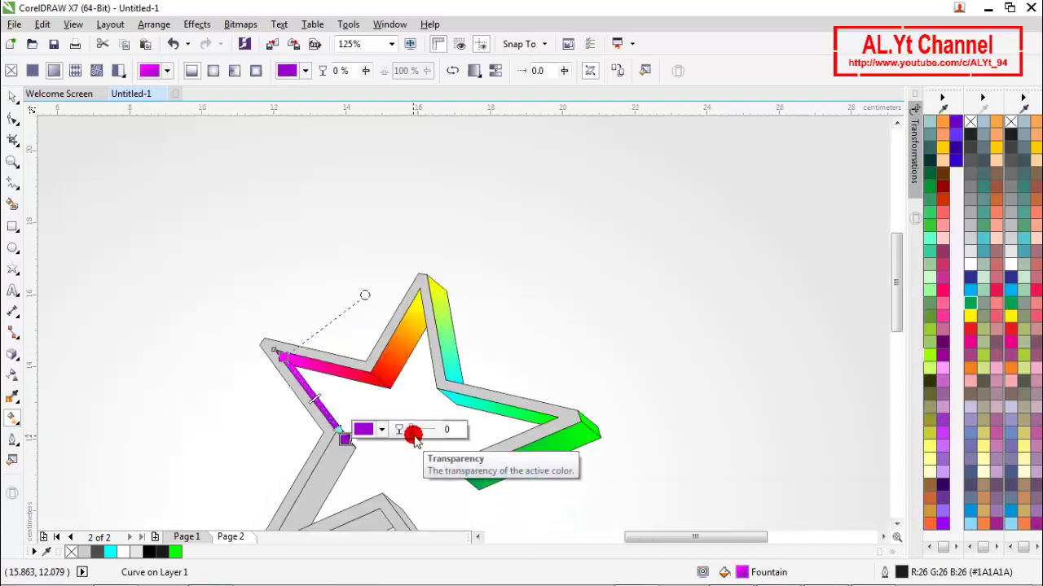
{"action": "scroll", "coordinate": [600, 440], "scroll_direction": "down", "scroll_amount": 2}
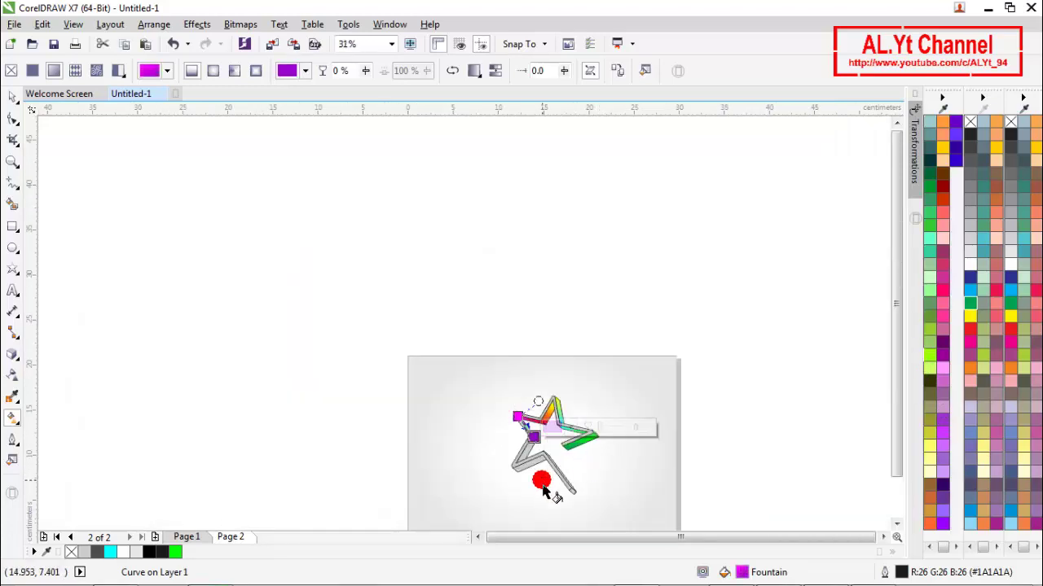
{"action": "scroll", "coordinate": [546, 480], "scroll_direction": "up", "scroll_amount": 3}
{"action": "left_click", "coordinate": [432, 242]}
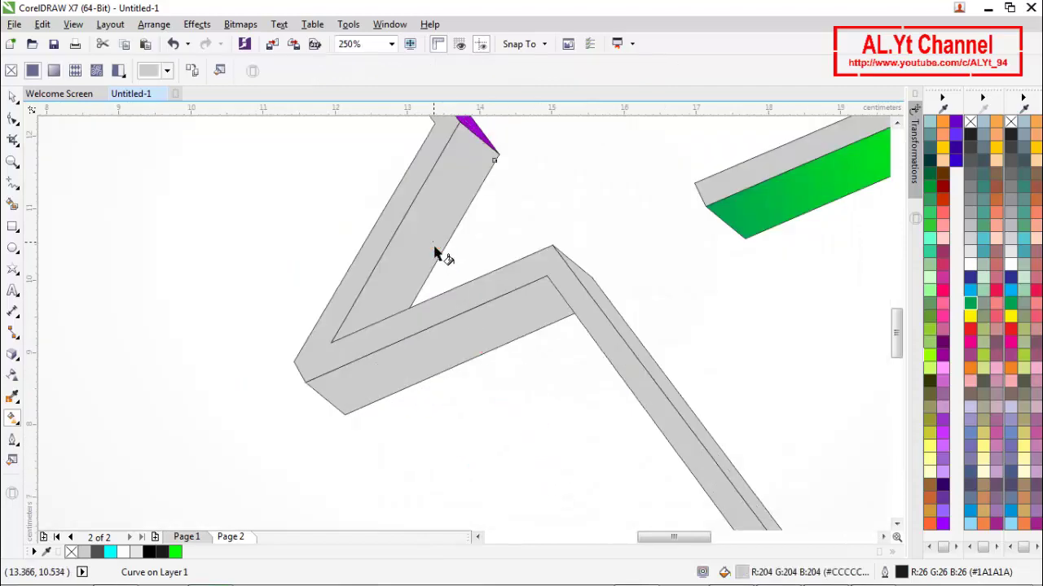
{"action": "left_click", "coordinate": [481, 144]}
{"action": "mouse_move", "coordinate": [481, 145]}
{"action": "left_mouse_down"}
{"action": "mouse_move", "coordinate": [396, 299]}
{"action": "mouse_move", "coordinate": [365, 324]}
{"action": "left_mouse_up"}
{"action": "left_click", "coordinate": [924, 272]}
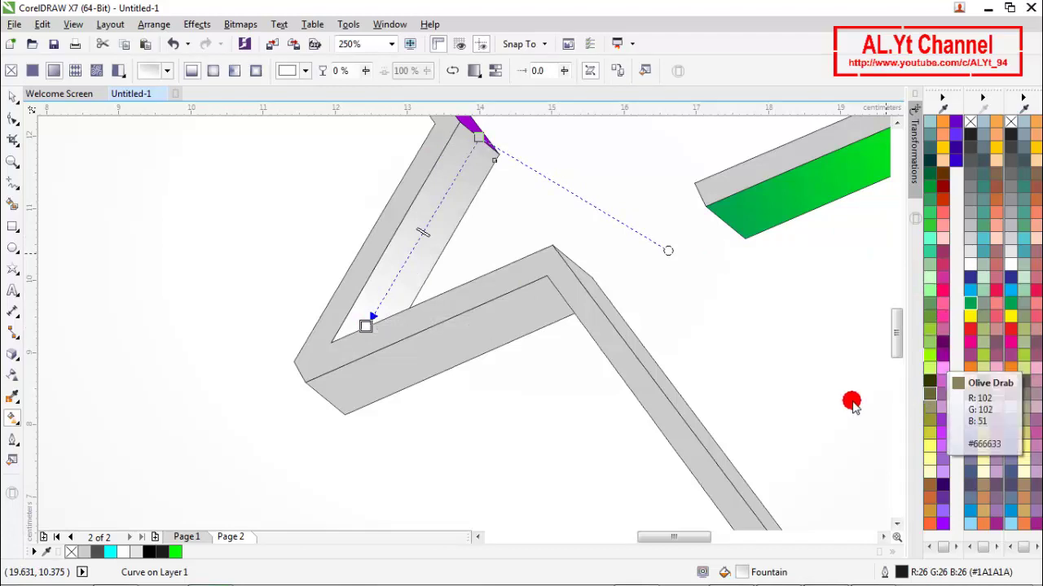
{"action": "scroll", "coordinate": [656, 308], "scroll_direction": "down", "scroll_amount": 2}
{"action": "scroll", "coordinate": [660, 305], "scroll_direction": "down", "scroll_amount": 1}
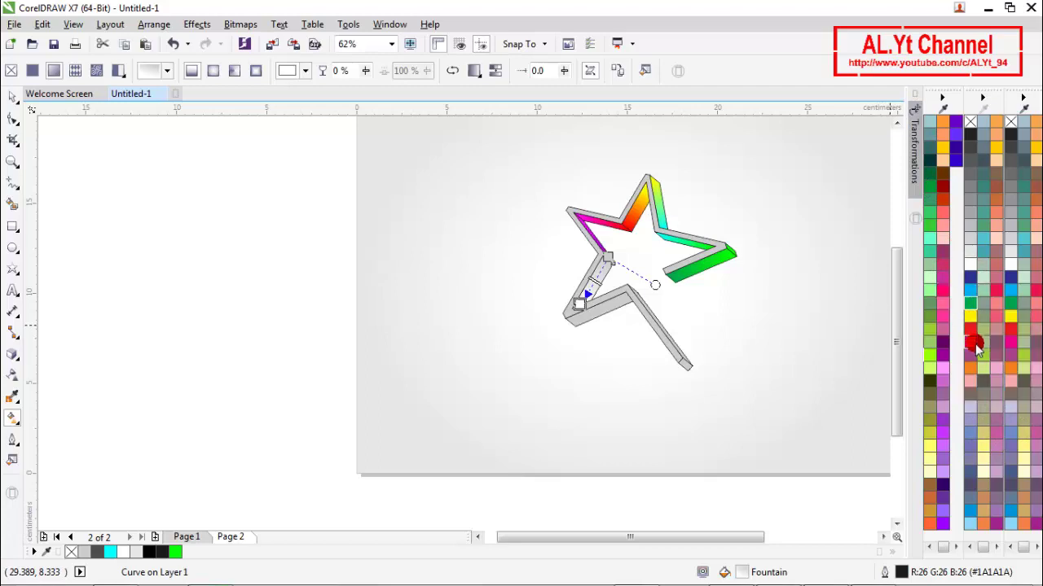
{"action": "left_click_drag", "start_coordinate": [650, 308], "coordinate": [607, 259]}
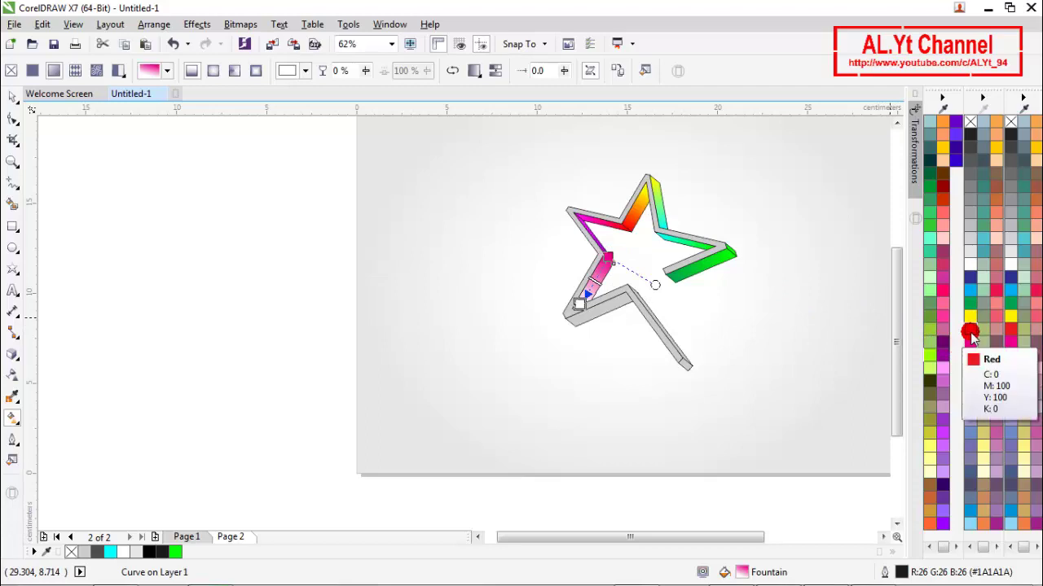
{"action": "mouse_move", "coordinate": [966, 356]}
{"action": "left_mouse_down"}
{"action": "mouse_move", "coordinate": [917, 327]}
{"action": "mouse_move", "coordinate": [971, 361]}
{"action": "mouse_move", "coordinate": [736, 337]}
{"action": "mouse_move", "coordinate": [931, 358]}
{"action": "left_mouse_up"}
Fill the lower side face of the lower-left arm with a linear gradient from orange at the tip to dark blue at the bottom inner corner.
{"action": "mouse_move", "coordinate": [946, 249]}
{"action": "left_mouse_down"}
{"action": "mouse_move", "coordinate": [946, 200]}
{"action": "mouse_move", "coordinate": [947, 413]}
{"action": "mouse_move", "coordinate": [977, 371]}
{"action": "mouse_move", "coordinate": [842, 388]}
{"action": "mouse_move", "coordinate": [580, 318]}
{"action": "mouse_move", "coordinate": [634, 310]}
{"action": "mouse_move", "coordinate": [629, 295]}
{"action": "left_mouse_up"}
{"action": "left_click", "coordinate": [577, 329]}
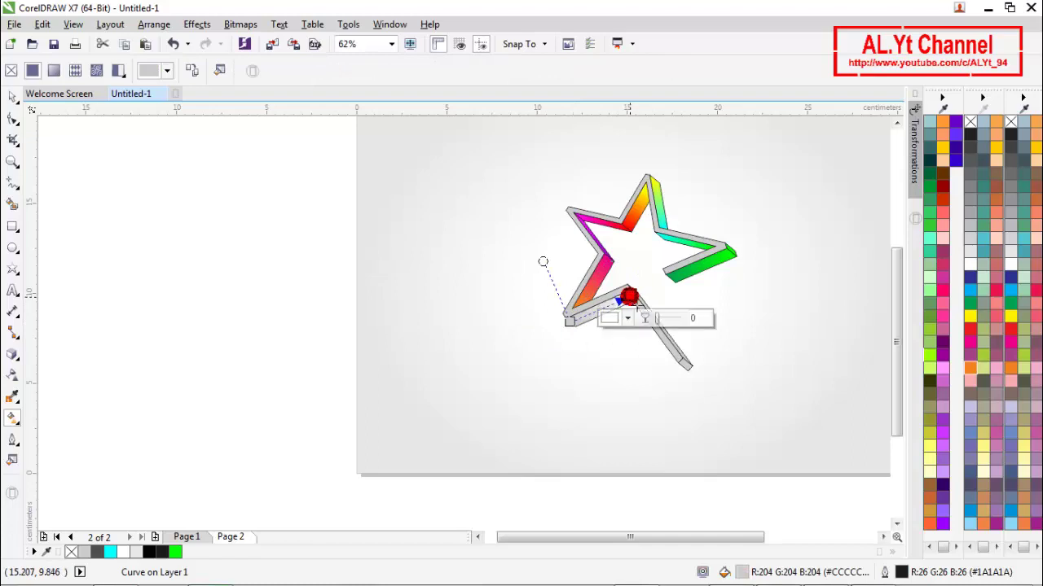
{"action": "left_click_drag", "start_coordinate": [961, 367], "coordinate": [570, 323]}
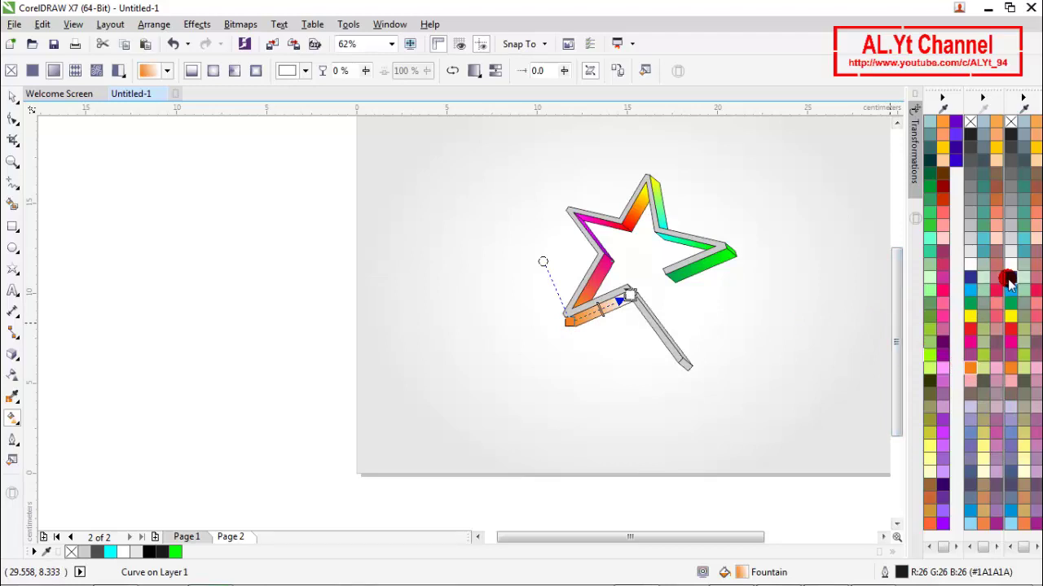
{"action": "left_click_drag", "start_coordinate": [605, 289], "coordinate": [632, 295]}
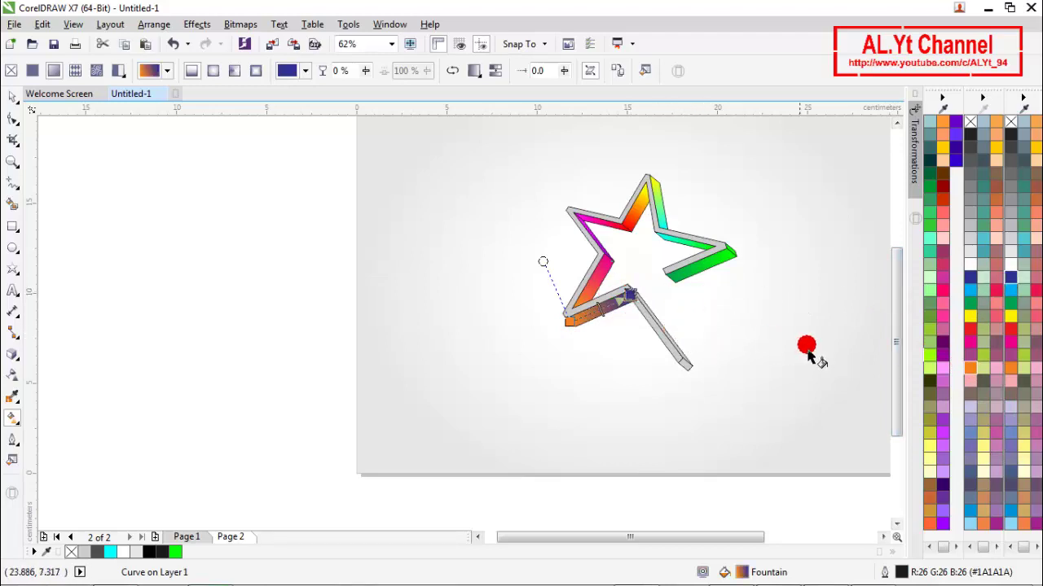
Fill the narrow side face of the long lower-right leg with a linear gradient from dark blue at the inner corner to cyan at its end.
{"action": "left_click_drag", "start_coordinate": [808, 353], "coordinate": [676, 348]}
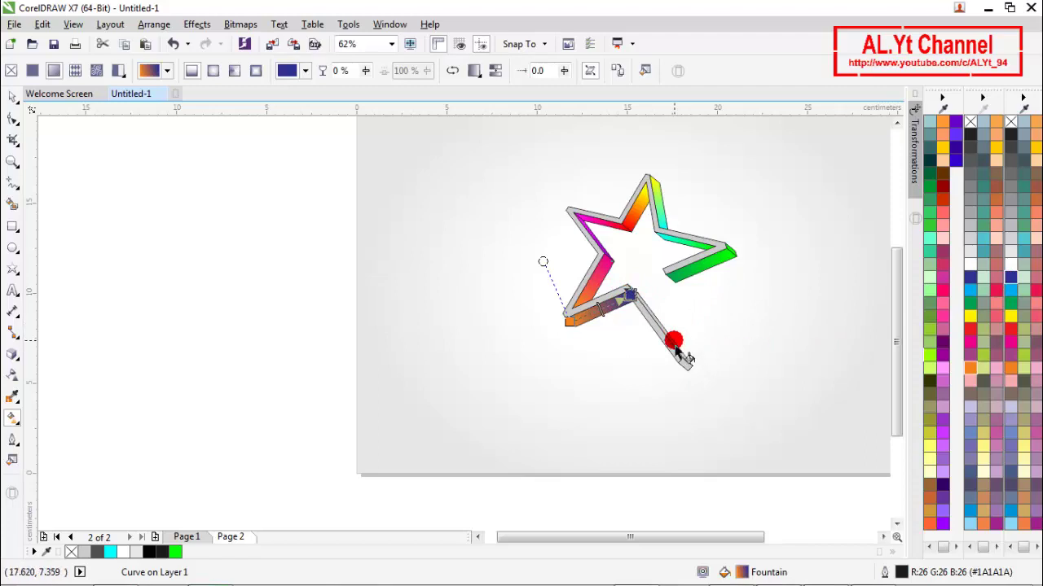
{"action": "left_click", "coordinate": [675, 342]}
{"action": "scroll", "coordinate": [674, 342], "scroll_direction": "up", "scroll_amount": 1}
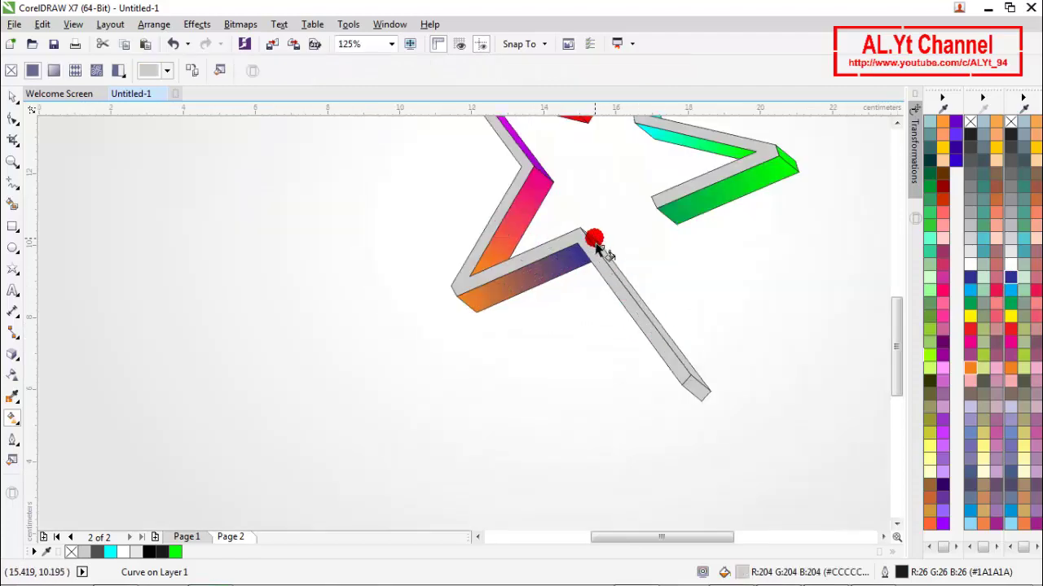
{"action": "left_click_drag", "start_coordinate": [596, 243], "coordinate": [710, 390]}
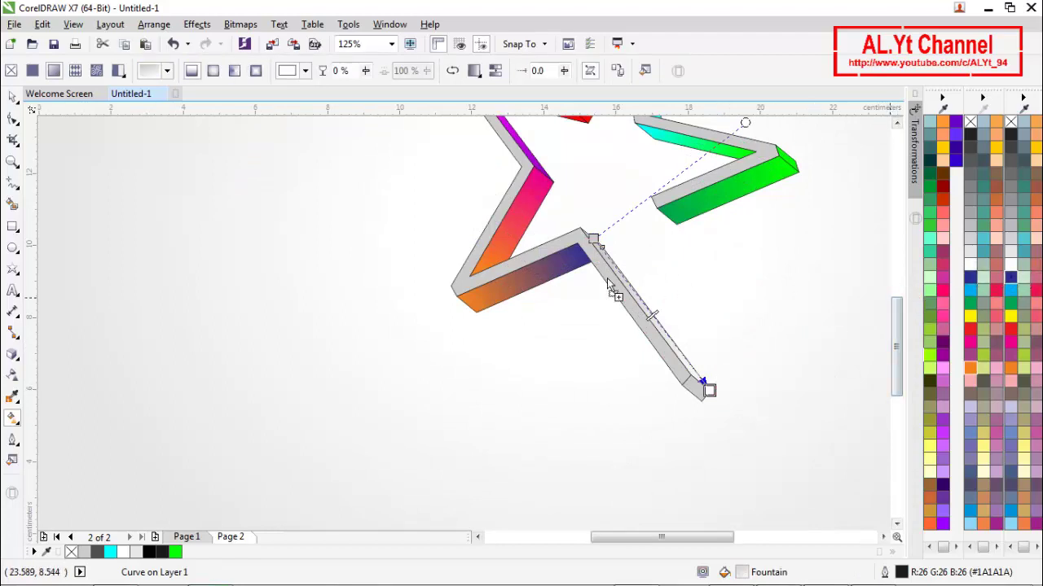
{"action": "left_click_drag", "start_coordinate": [609, 281], "coordinate": [594, 240]}
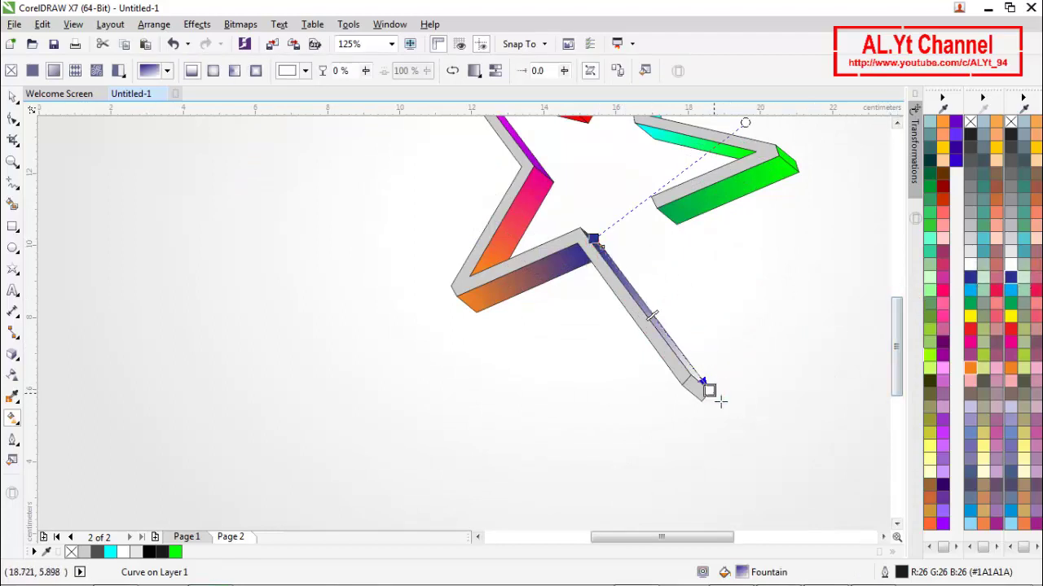
{"action": "left_click_drag", "start_coordinate": [943, 330], "coordinate": [945, 338]}
{"action": "left_click_drag", "start_coordinate": [968, 373], "coordinate": [999, 290]}
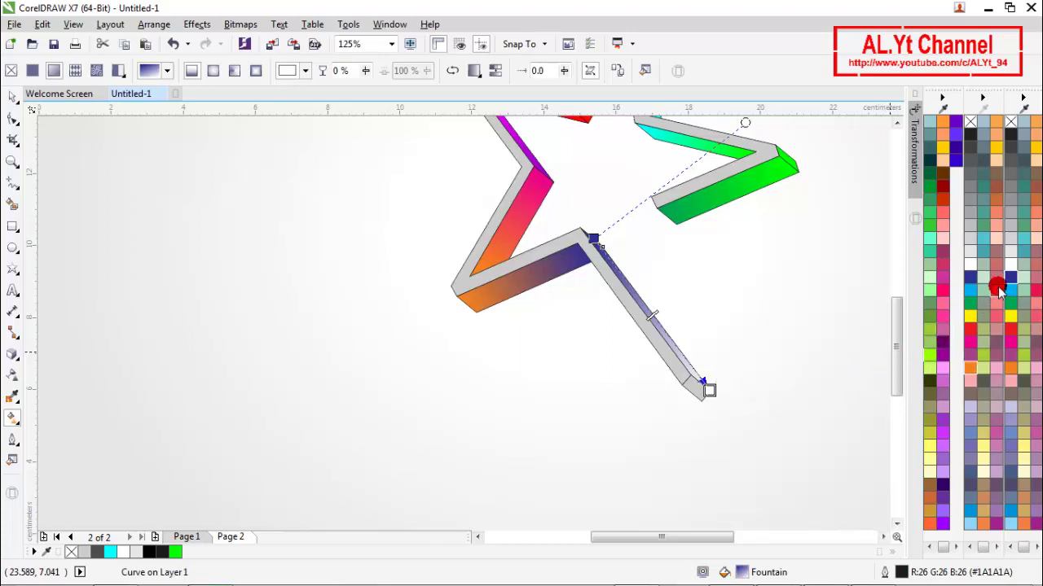
{"action": "left_click_drag", "start_coordinate": [731, 380], "coordinate": [711, 390]}
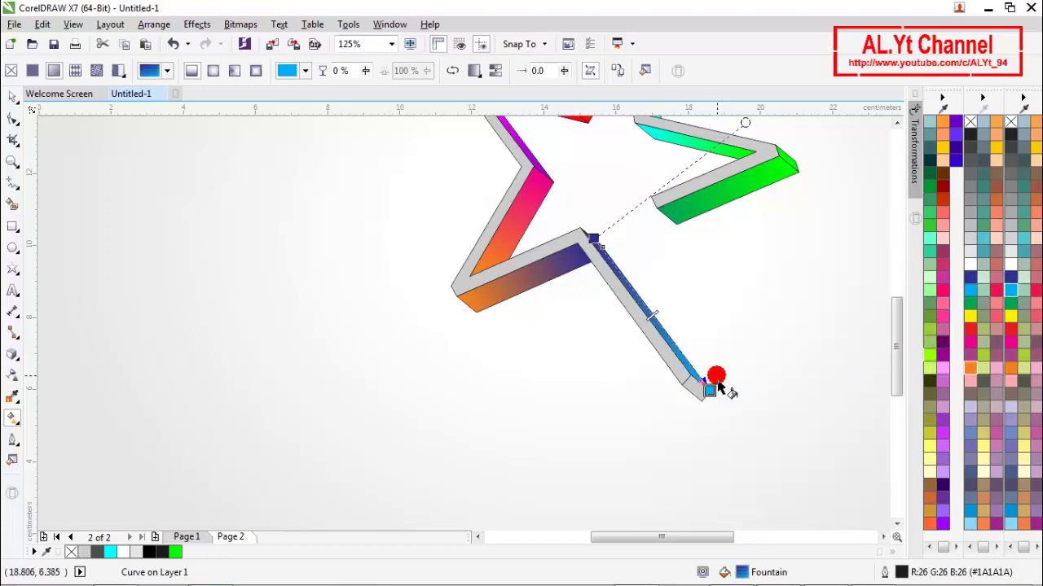
Fill the small end face of the lower-right leg with solid cyan (C:100 M:0 Y:0 K:0).
{"action": "scroll", "coordinate": [645, 352], "scroll_direction": "down", "scroll_amount": 1}
{"action": "scroll", "coordinate": [668, 371], "scroll_direction": "up", "scroll_amount": 2}
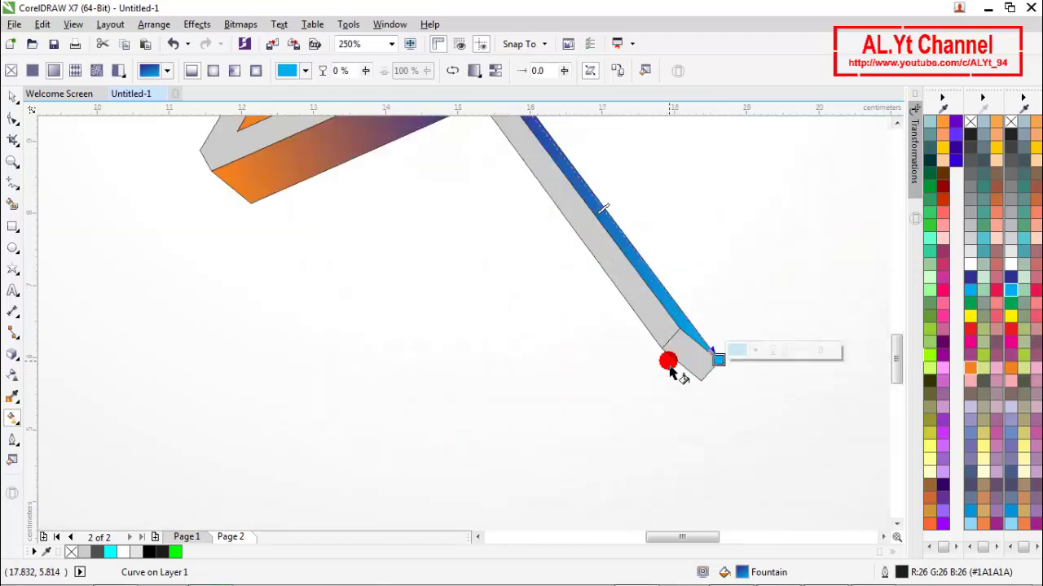
{"action": "left_click", "coordinate": [693, 368]}
{"action": "left_click", "coordinate": [1008, 302]}
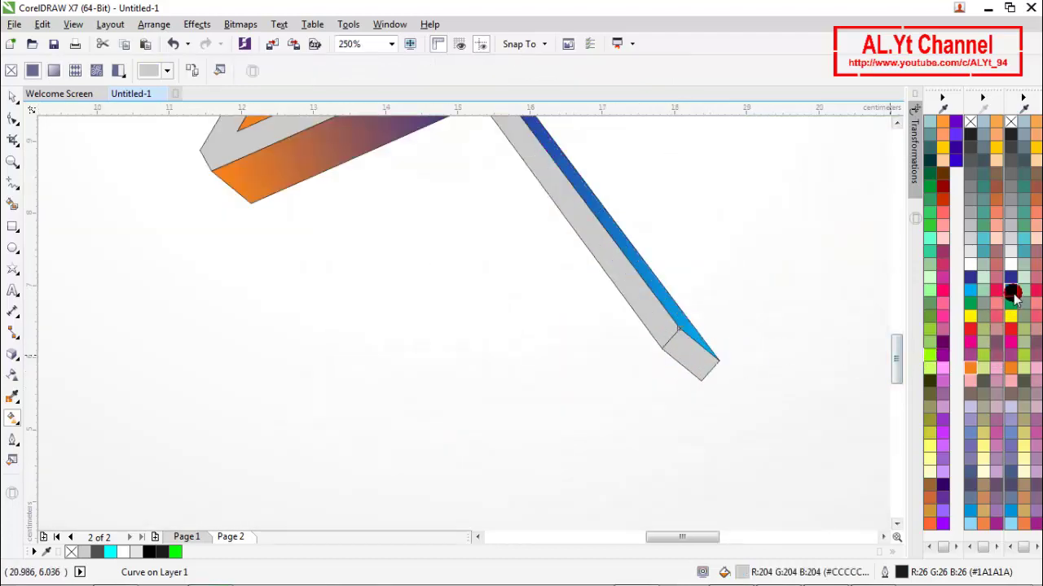
Remove the outline from all twelve star pieces and collapse the Transformations docker.
{"action": "scroll", "coordinate": [657, 302], "scroll_direction": "down", "scroll_amount": 2}
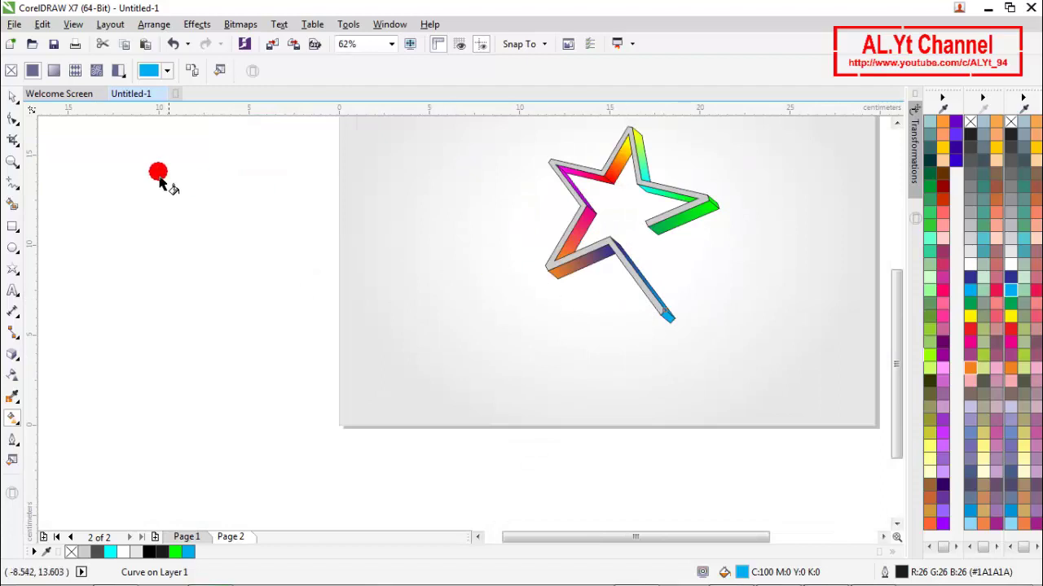
{"action": "left_click", "coordinate": [12, 98]}
{"action": "left_click", "coordinate": [138, 164]}
{"action": "scroll", "coordinate": [499, 239], "scroll_direction": "down", "scroll_amount": 2}
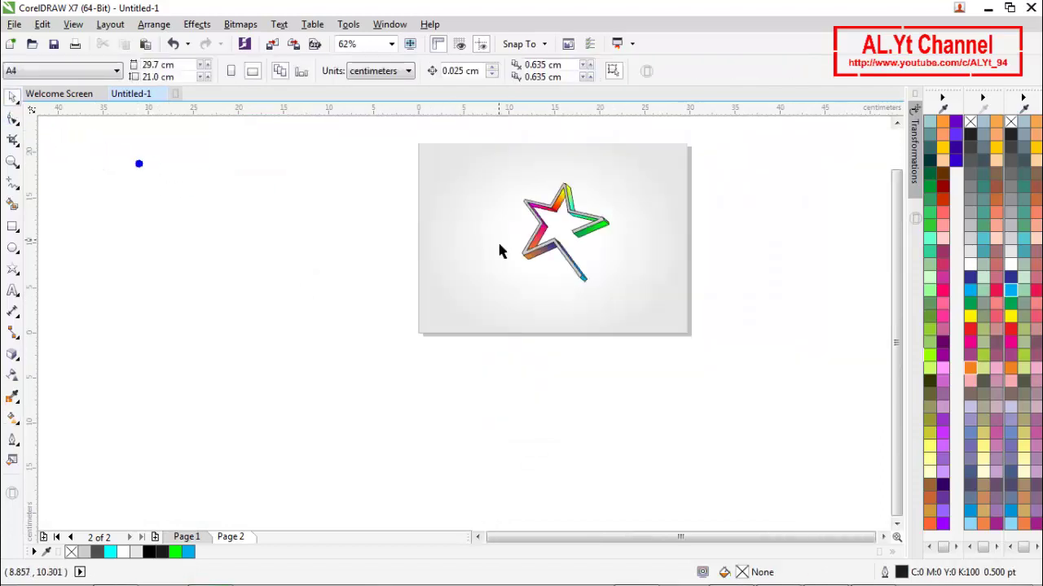
{"action": "left_click_drag", "start_coordinate": [494, 195], "coordinate": [528, 230]}
{"action": "left_click_drag", "start_coordinate": [583, 281], "coordinate": [583, 281]}
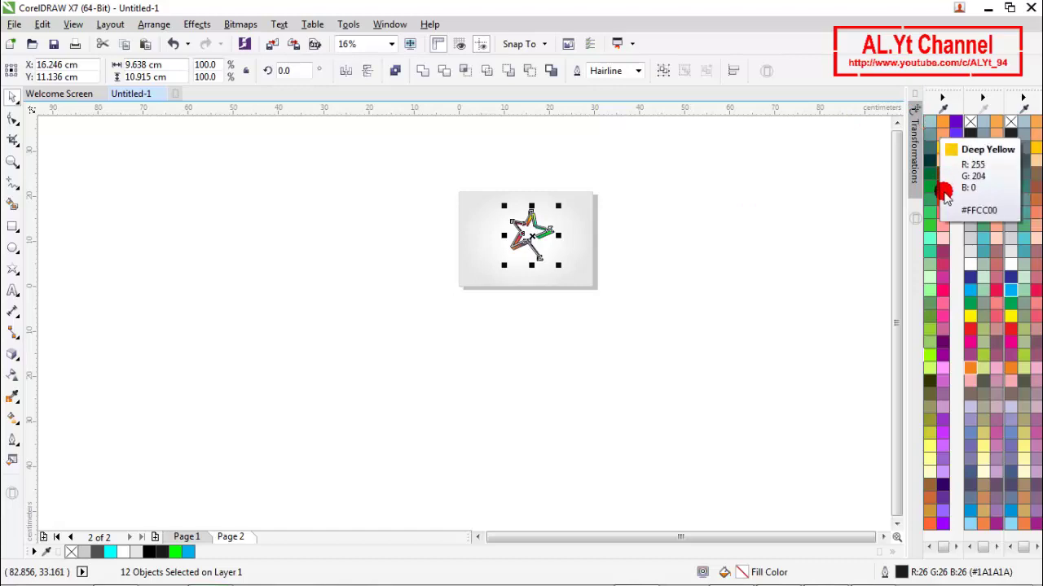
{"action": "left_click", "coordinate": [969, 122]}
{"action": "left_click", "coordinate": [733, 241]}
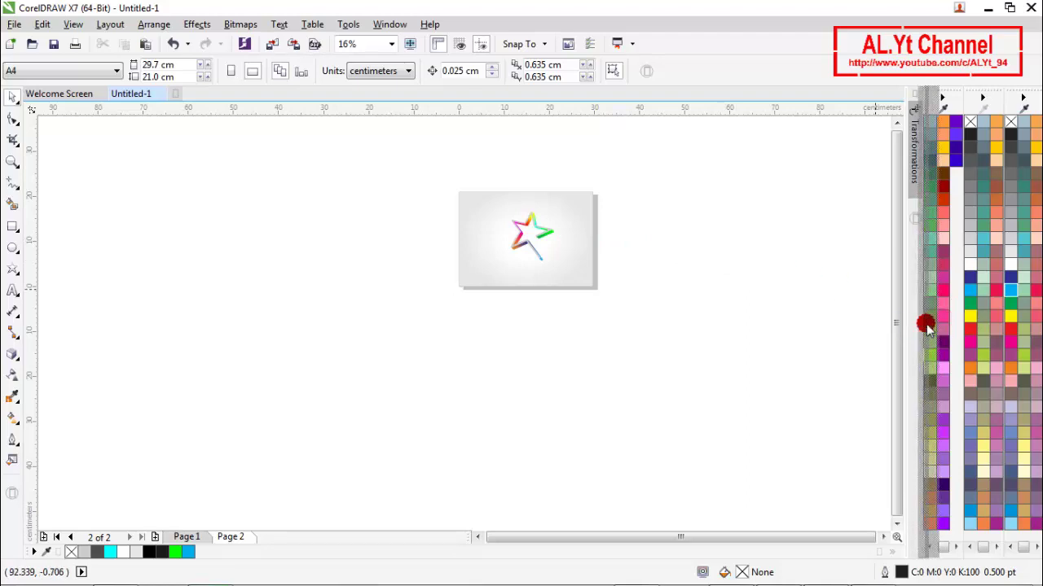
{"action": "left_click", "coordinate": [914, 193]}
{"action": "left_click", "coordinate": [845, 225]}
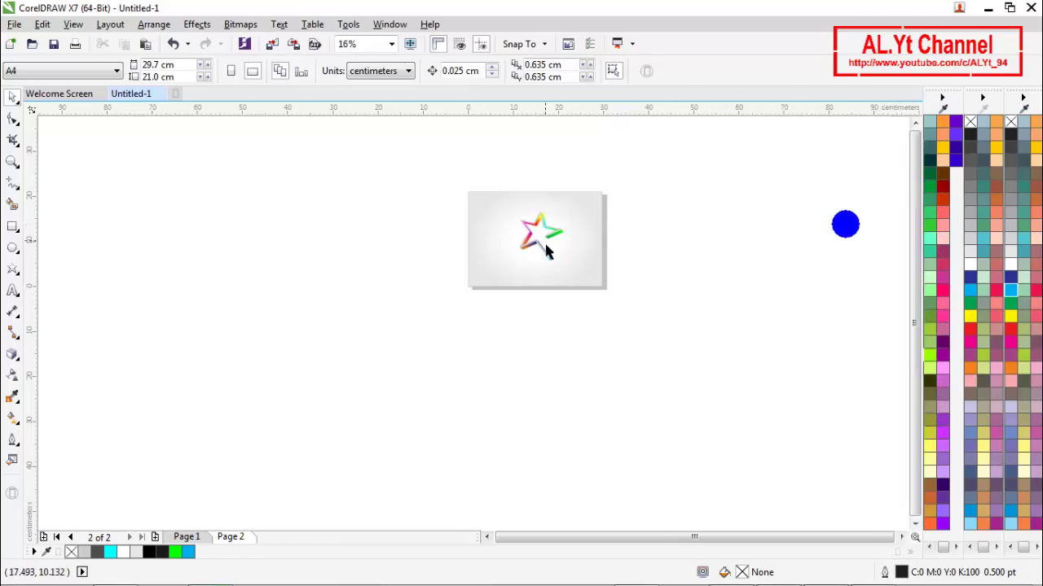
{"action": "scroll", "coordinate": [546, 253], "scroll_direction": "up", "scroll_amount": 2}
{"action": "scroll", "coordinate": [542, 240], "scroll_direction": "down", "scroll_amount": 2}
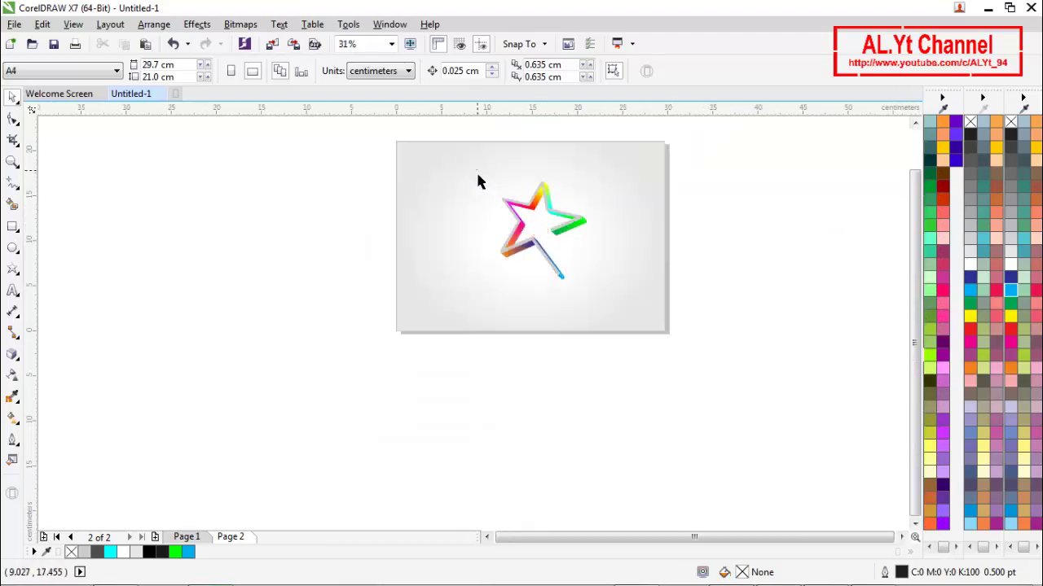
{"action": "left_click_drag", "start_coordinate": [626, 315], "coordinate": [627, 316]}
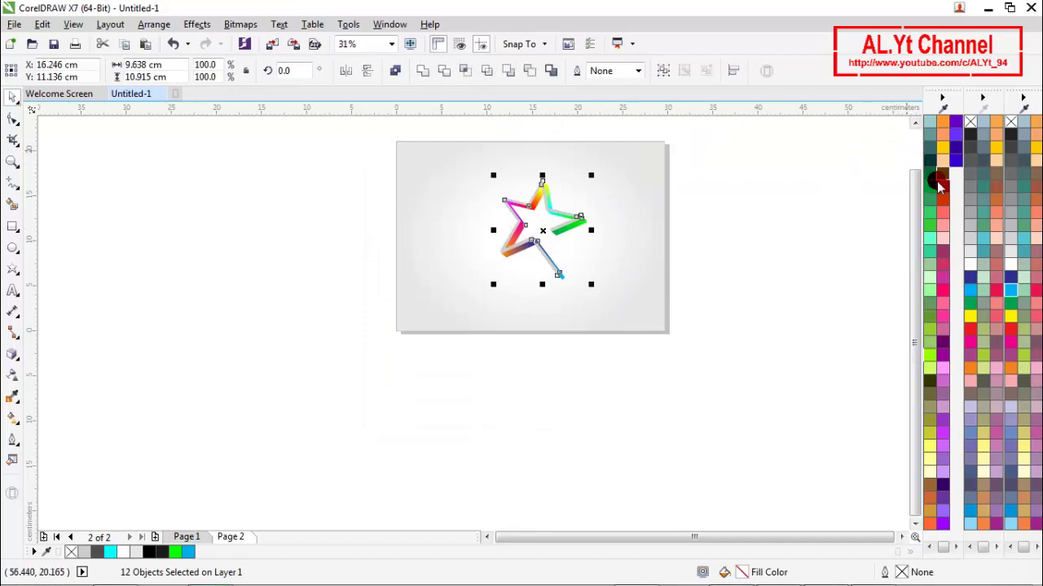
{"action": "left_click", "coordinate": [833, 272]}
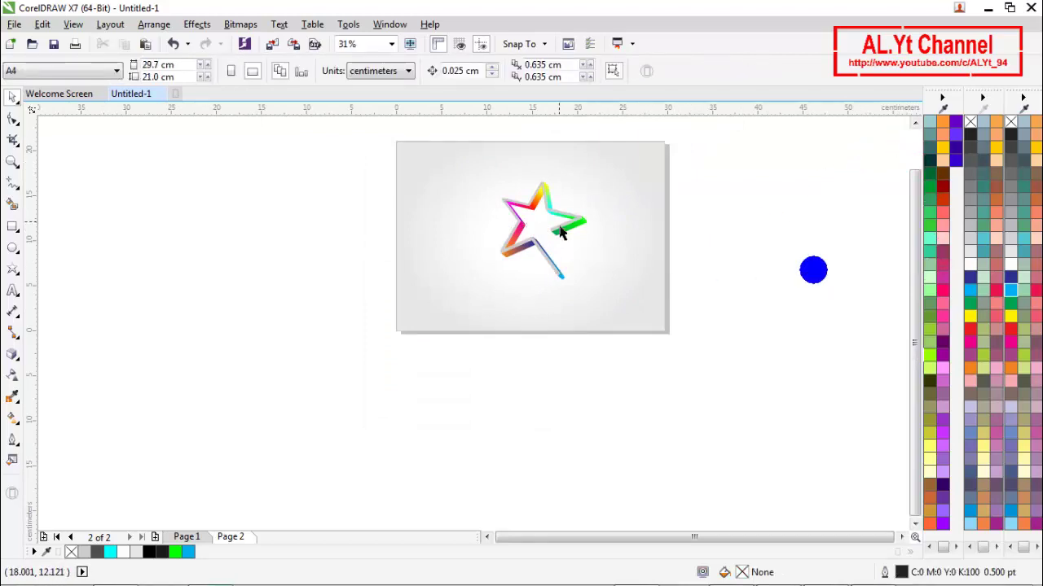
Fill the grey front face of the star with white.
{"action": "scroll", "coordinate": [570, 234], "scroll_direction": "up", "scroll_amount": 4}
{"action": "left_click", "coordinate": [573, 238]}
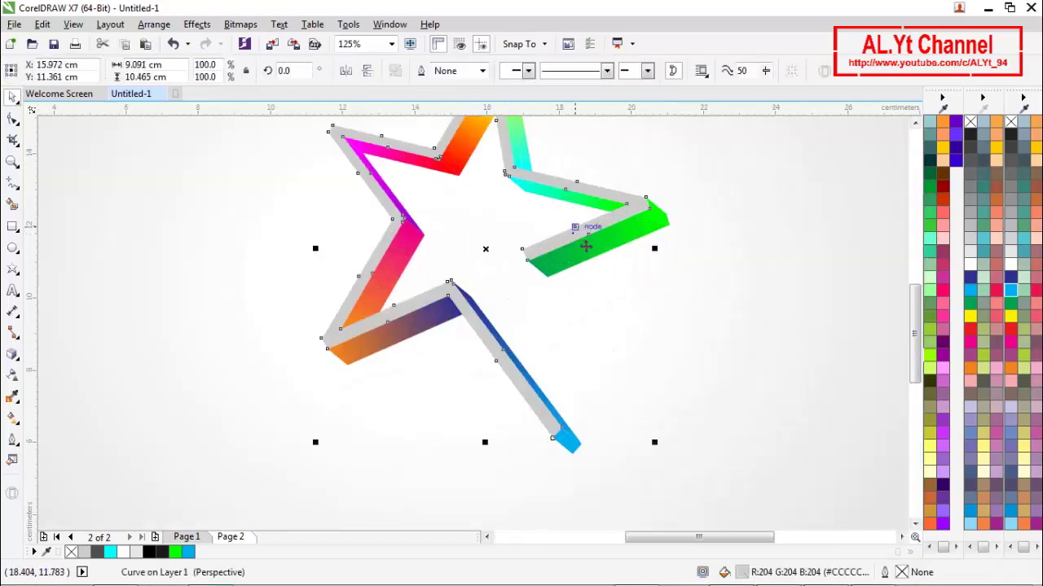
{"action": "right_click", "coordinate": [971, 267]}
{"action": "left_click", "coordinate": [741, 269]}
{"action": "scroll", "coordinate": [605, 256], "scroll_direction": "down", "scroll_amount": 4}
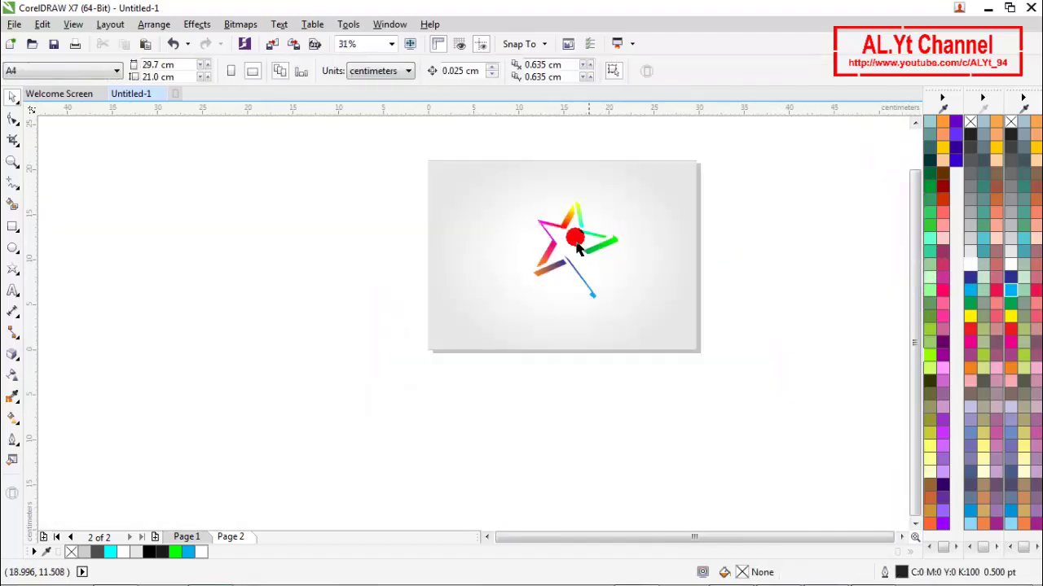
Group all the star pieces and scale the group up proportionally from its centre to about 126%.
{"action": "left_click_drag", "start_coordinate": [610, 304], "coordinate": [654, 324]}
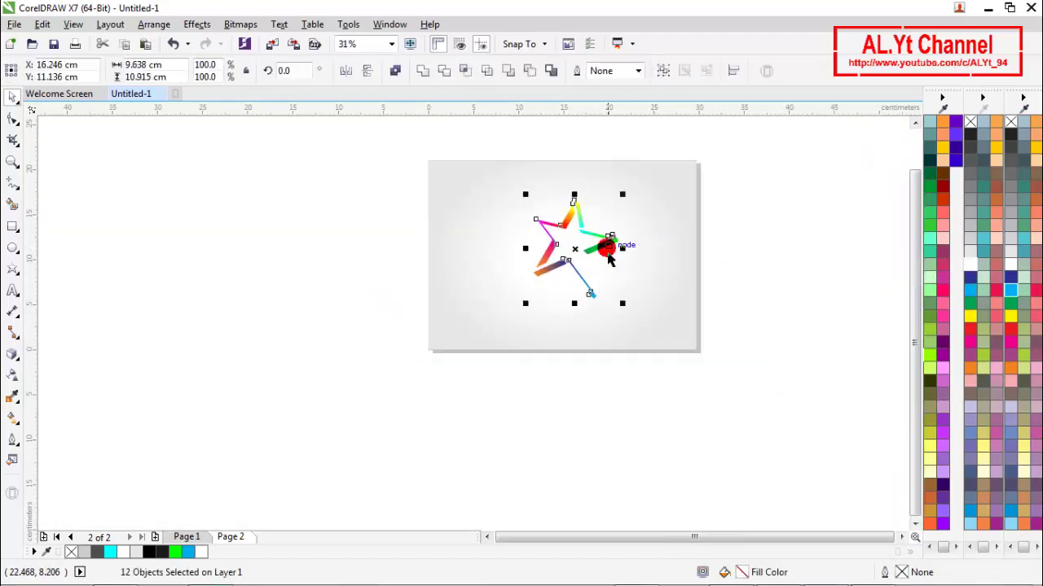
{"action": "left_click", "coordinate": [662, 72]}
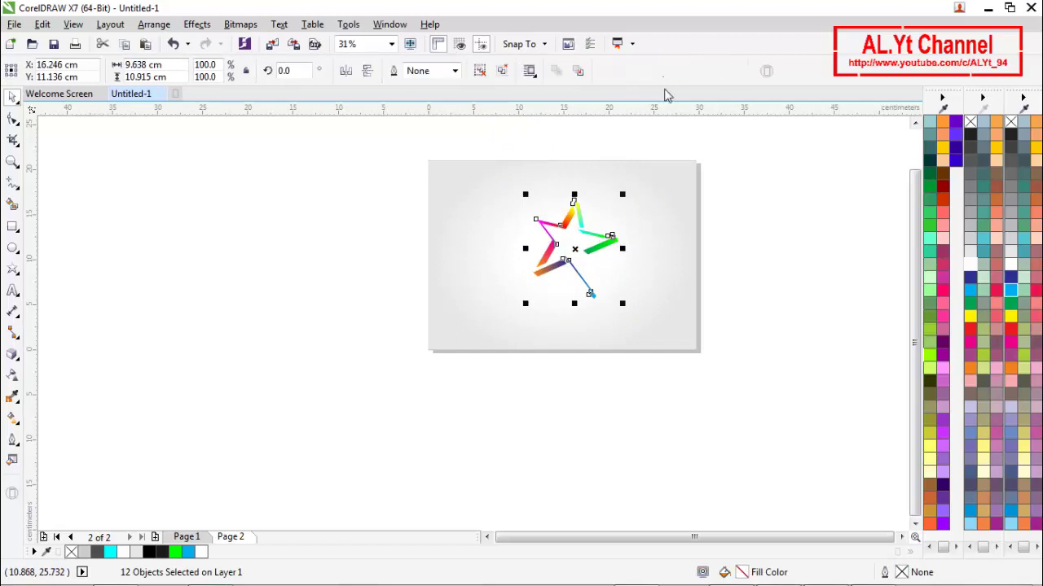
{"action": "left_click_drag", "start_coordinate": [622, 194], "coordinate": [641, 191]}
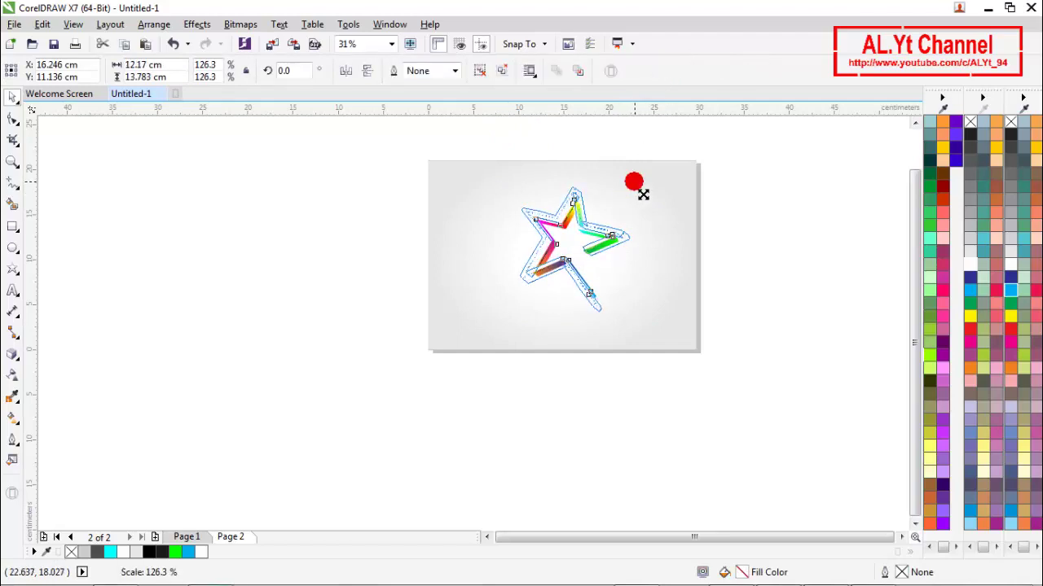
{"action": "left_click", "coordinate": [690, 261]}
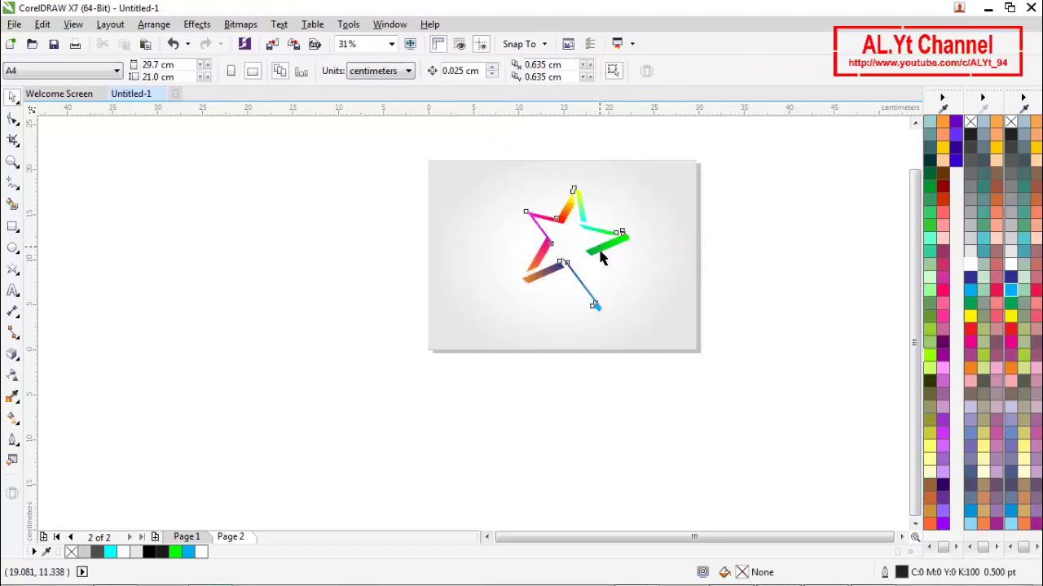
Centre the star group on the page.
{"action": "left_click", "coordinate": [599, 247]}
{"action": "key", "text": "p"}
{"action": "left_click", "coordinate": [650, 278]}
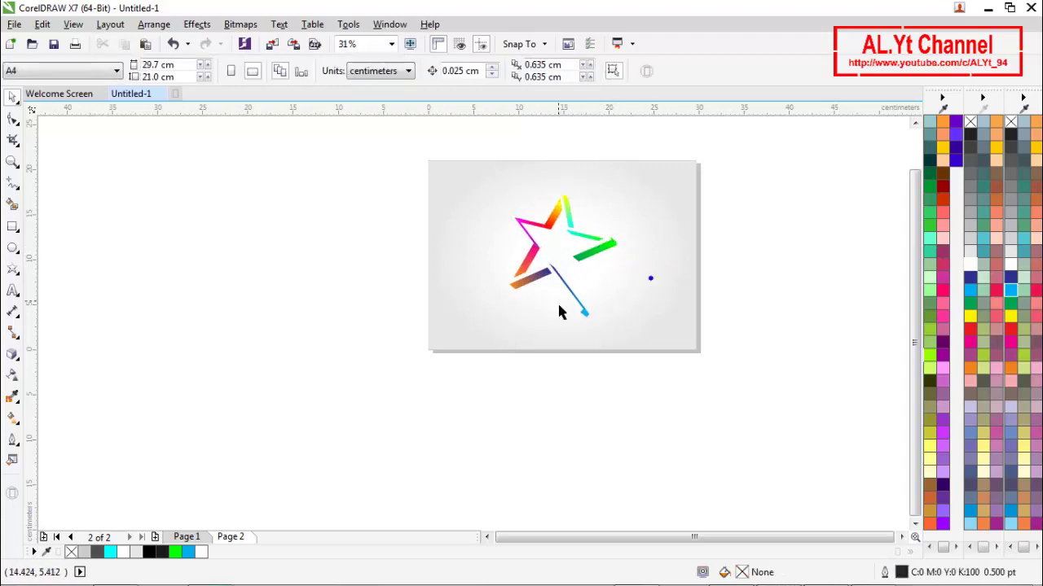
Draw a flat horizontal ellipse about 7.7 cm wide and 0.9 cm high just beneath the star's lower-left arm.
{"action": "key", "text": "z"}
{"action": "left_click", "coordinate": [222, 72]}
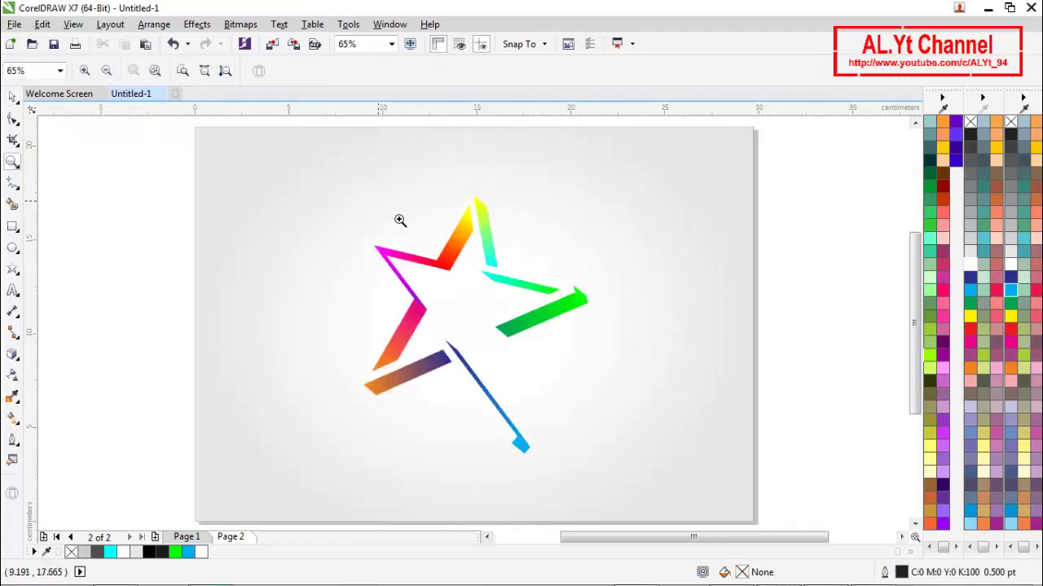
{"action": "key", "text": "space"}
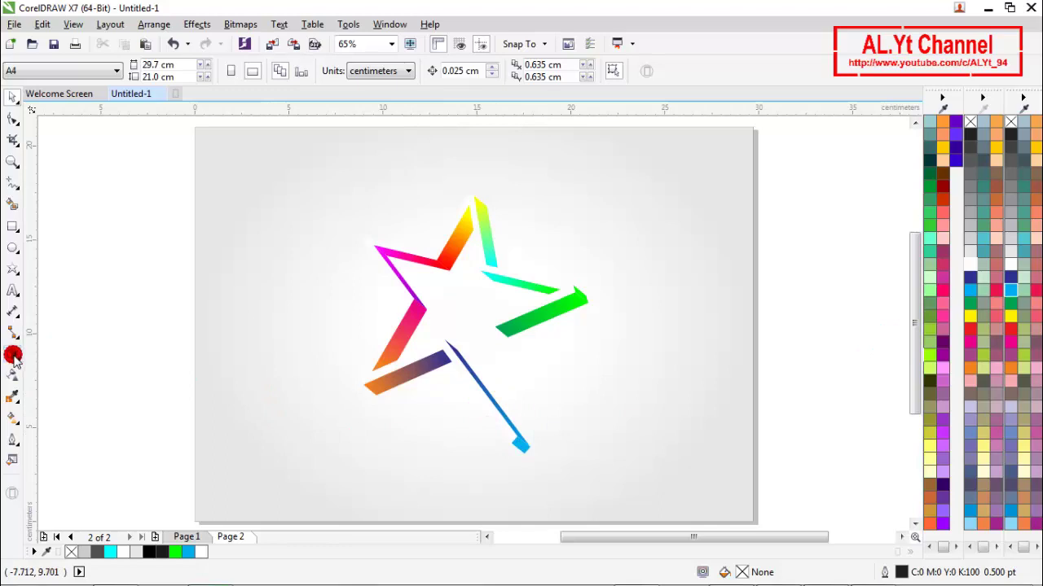
{"action": "left_click", "coordinate": [13, 248]}
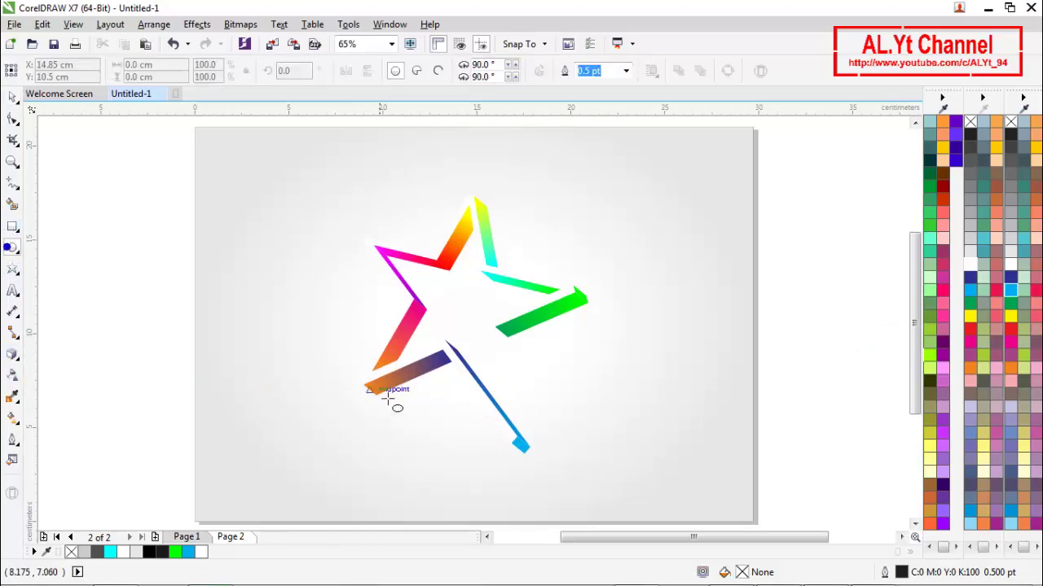
{"action": "left_click_drag", "start_coordinate": [355, 417], "coordinate": [500, 427]}
{"action": "key", "text": "space"}
{"action": "left_click_drag", "start_coordinate": [426, 428], "coordinate": [405, 435]}
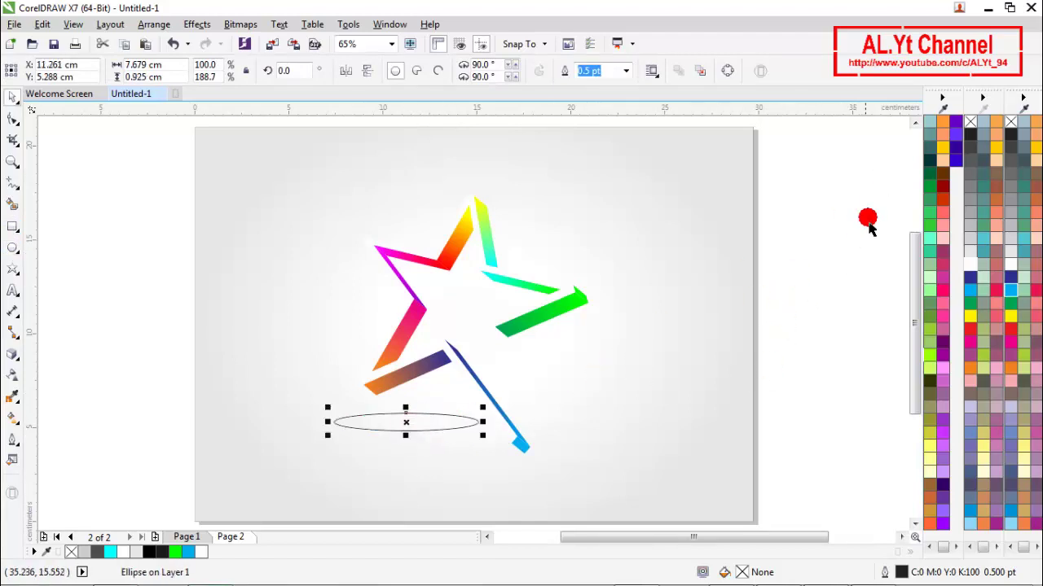
Make the ellipse a shadow with a black fill, no outline and a uniform transparency of 73.
{"action": "left_click", "coordinate": [1010, 136]}
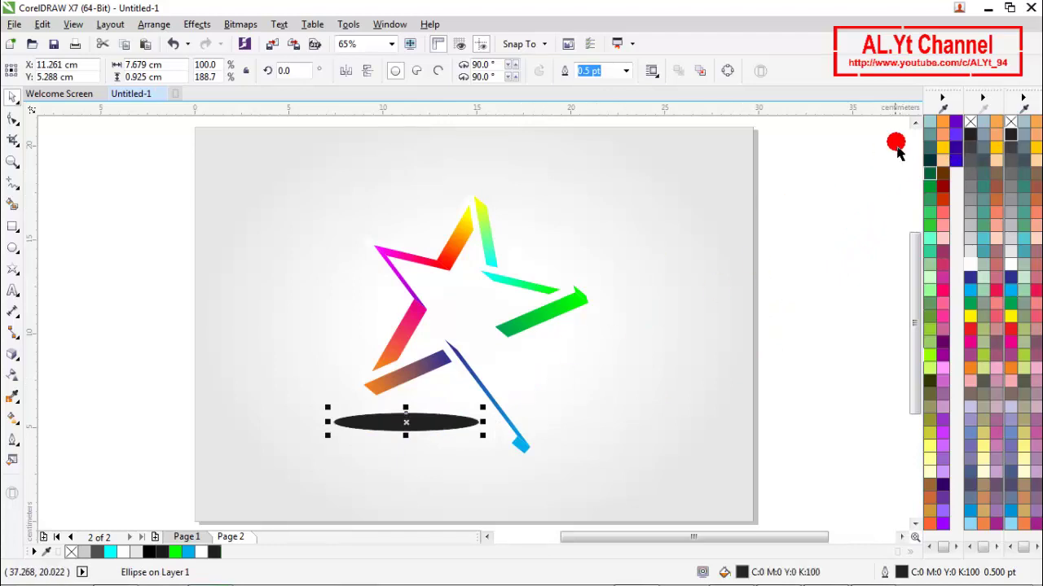
{"action": "right_click", "coordinate": [970, 122]}
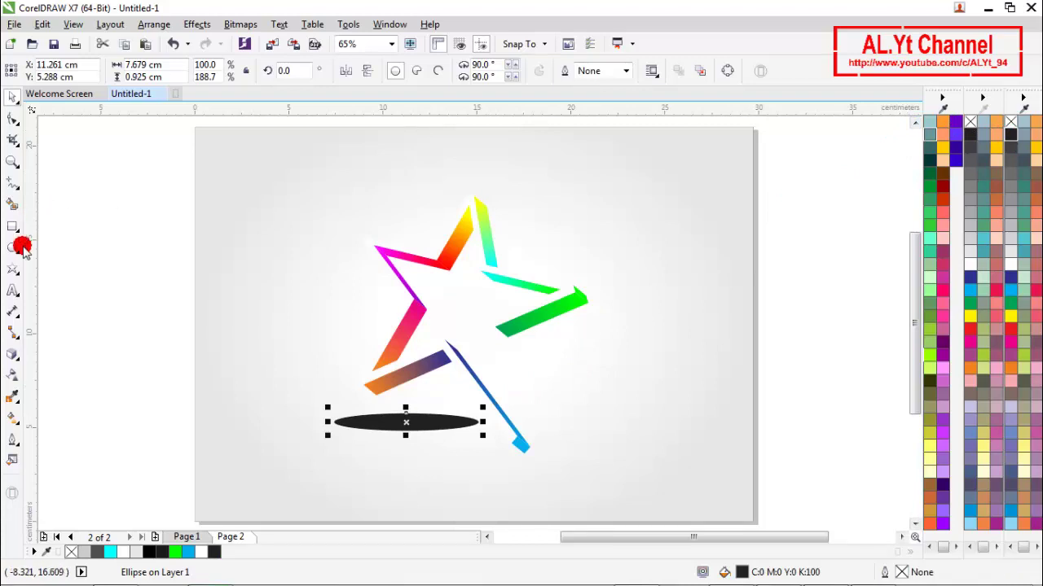
{"action": "left_click", "coordinate": [10, 373]}
{"action": "left_click", "coordinate": [400, 455]}
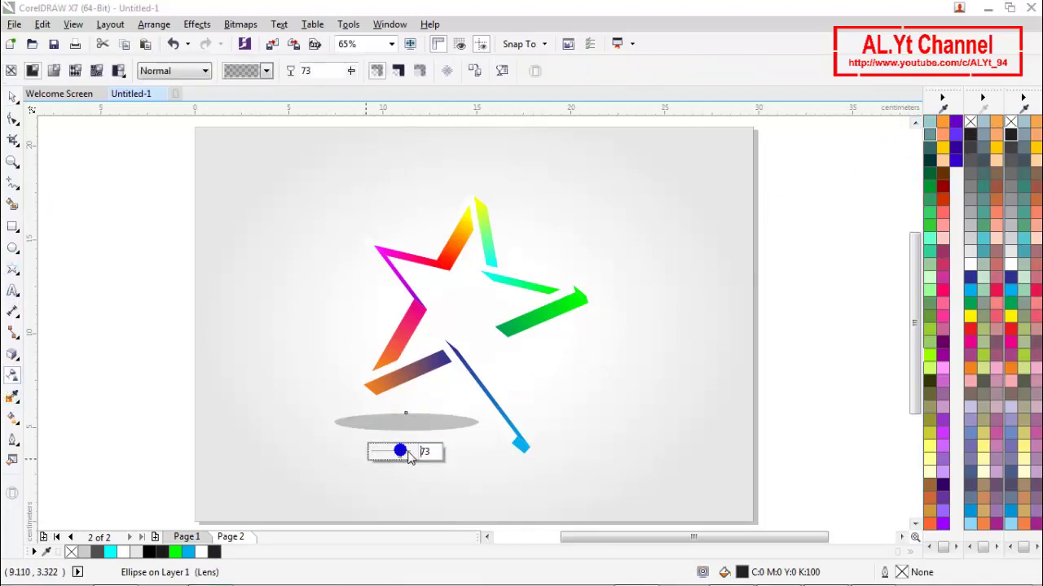
{"action": "left_click", "coordinate": [12, 98]}
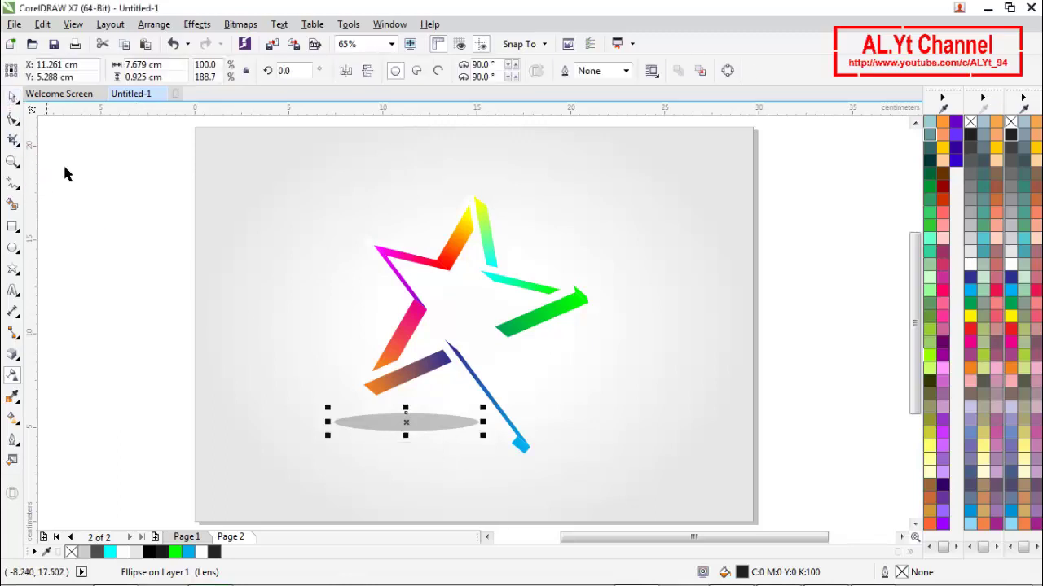
{"action": "left_click", "coordinate": [95, 196]}
Group the star with its shadow ellipse and centre the group on the page.
{"action": "scroll", "coordinate": [421, 253], "scroll_direction": "down", "scroll_amount": 2}
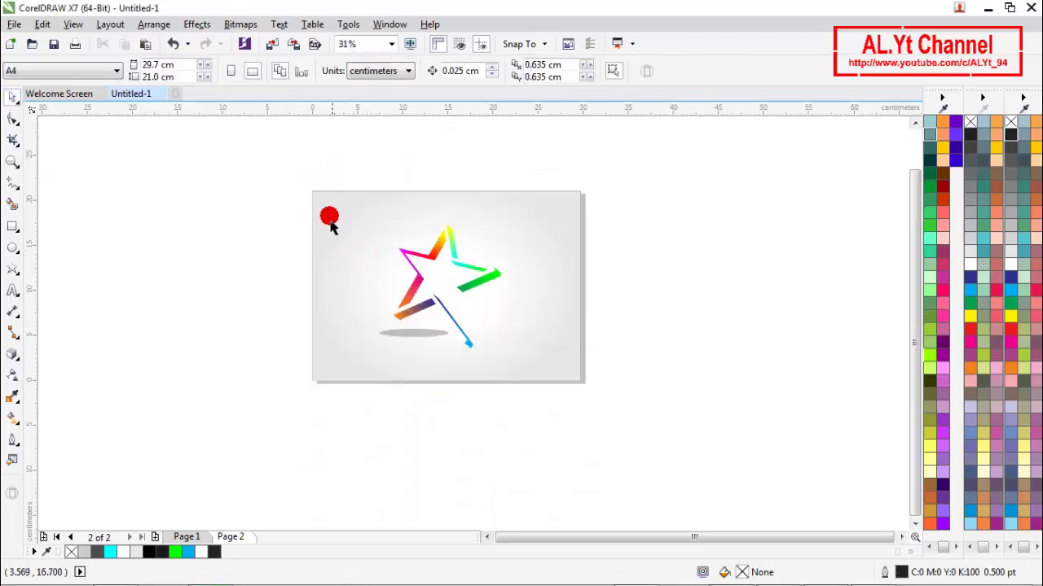
{"action": "left_click_drag", "start_coordinate": [533, 394], "coordinate": [558, 401]}
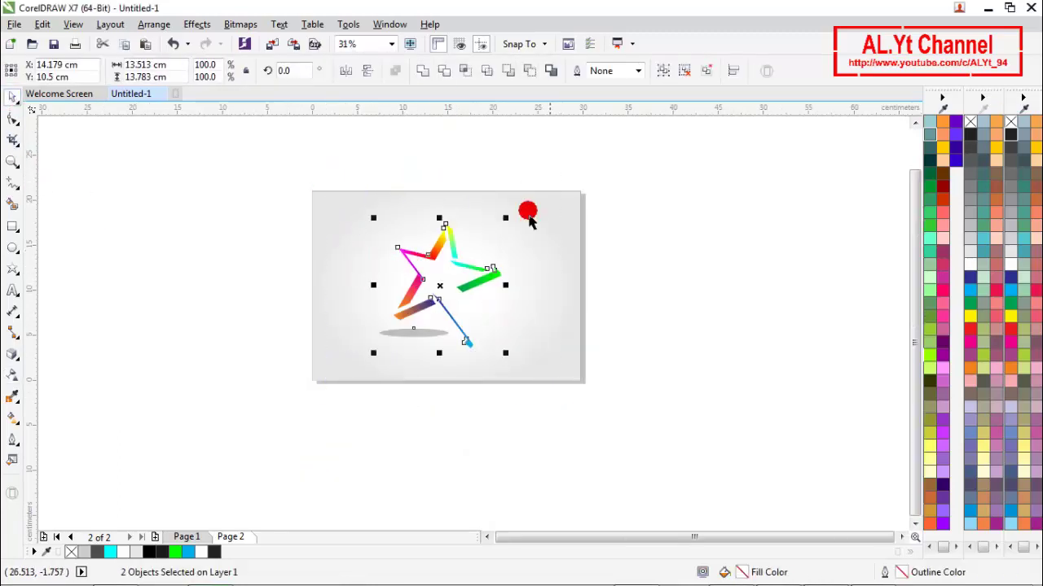
{"action": "left_click", "coordinate": [661, 71]}
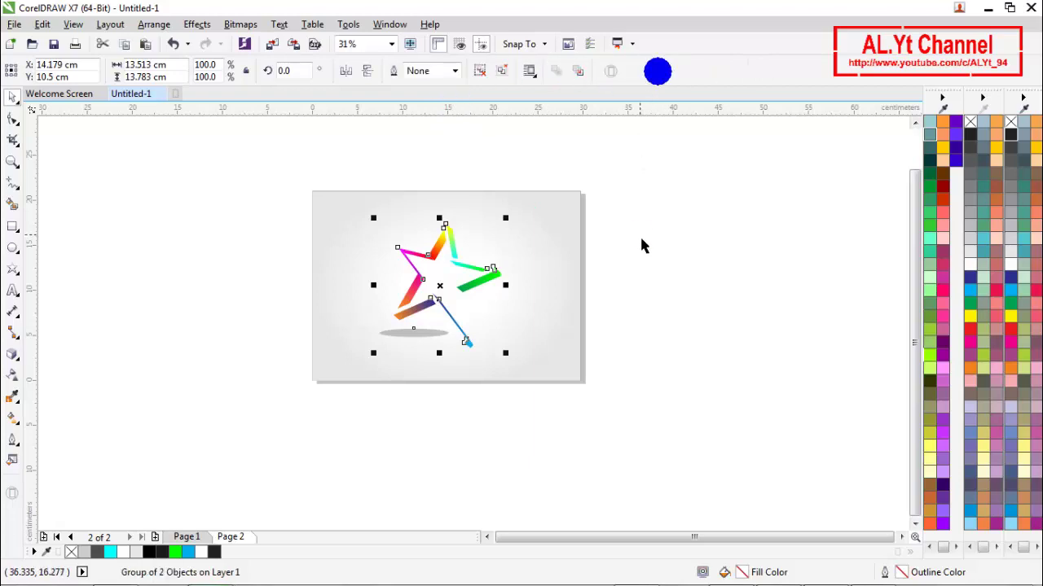
{"action": "left_click", "coordinate": [654, 240]}
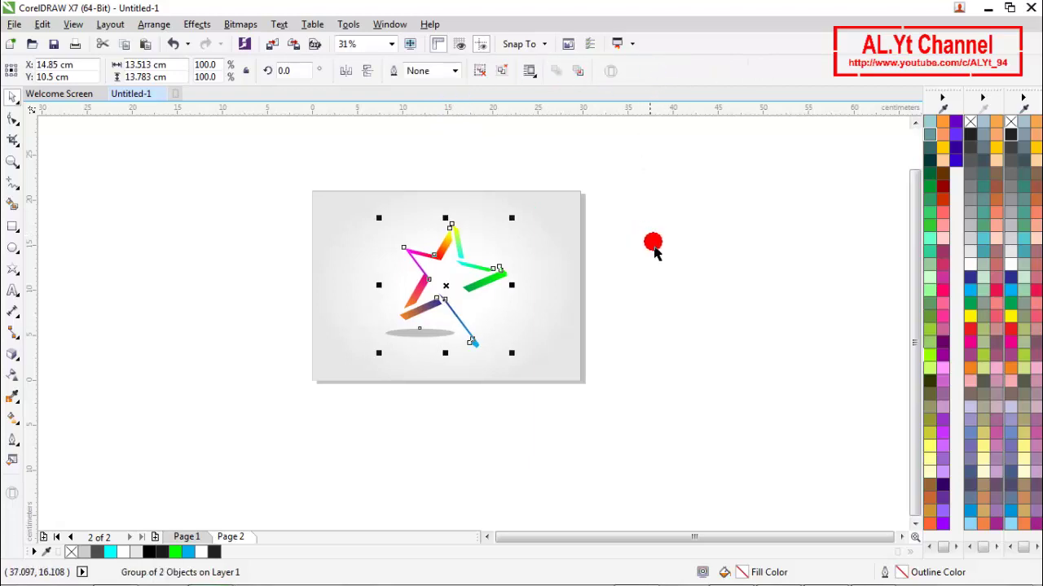
Scale the star and shadow group down proportionally from its centre to about 83.8%.
{"action": "left_click", "coordinate": [475, 344]}
{"action": "left_click_drag", "start_coordinate": [512, 219], "coordinate": [502, 231]}
{"action": "left_click", "coordinate": [661, 237]}
Examine the star and its shadow zoomed in and in a full-screen preview.
{"action": "scroll", "coordinate": [479, 294], "scroll_direction": "up", "scroll_amount": 2}
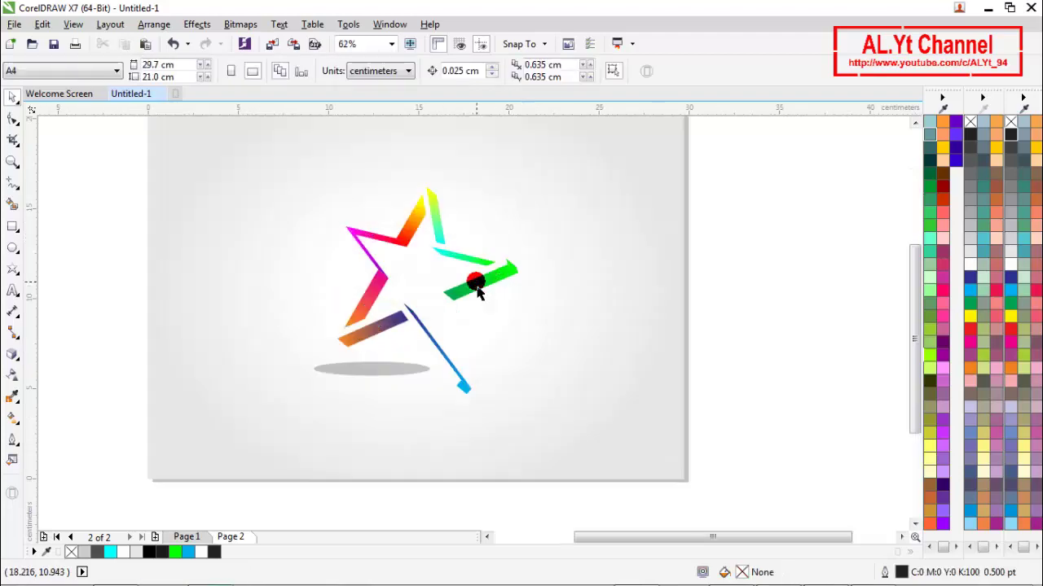
{"action": "key", "text": "z"}
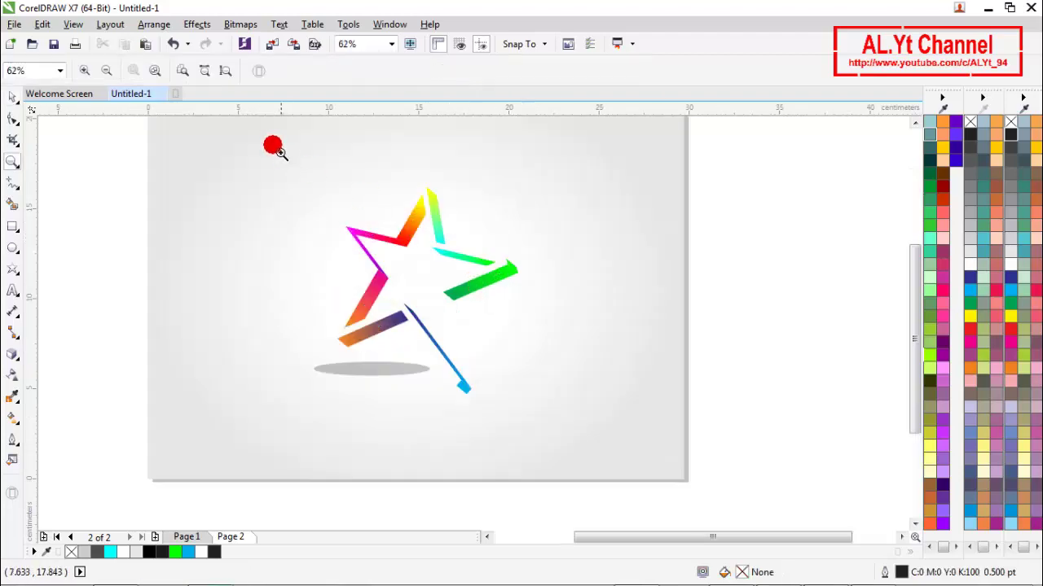
{"action": "left_click", "coordinate": [226, 71]}
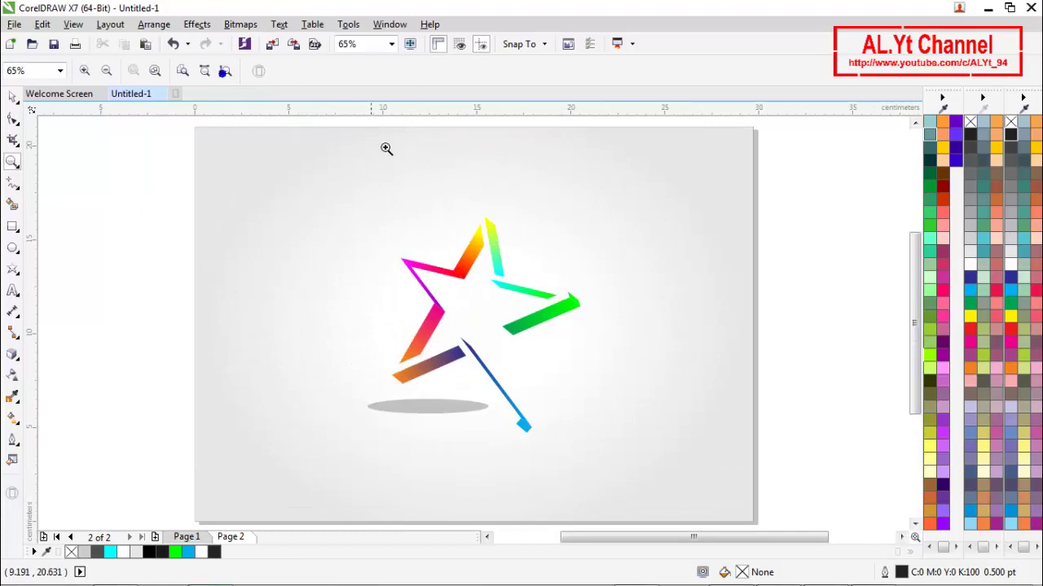
{"action": "left_click", "coordinate": [209, 71]}
{"action": "key", "text": "space"}
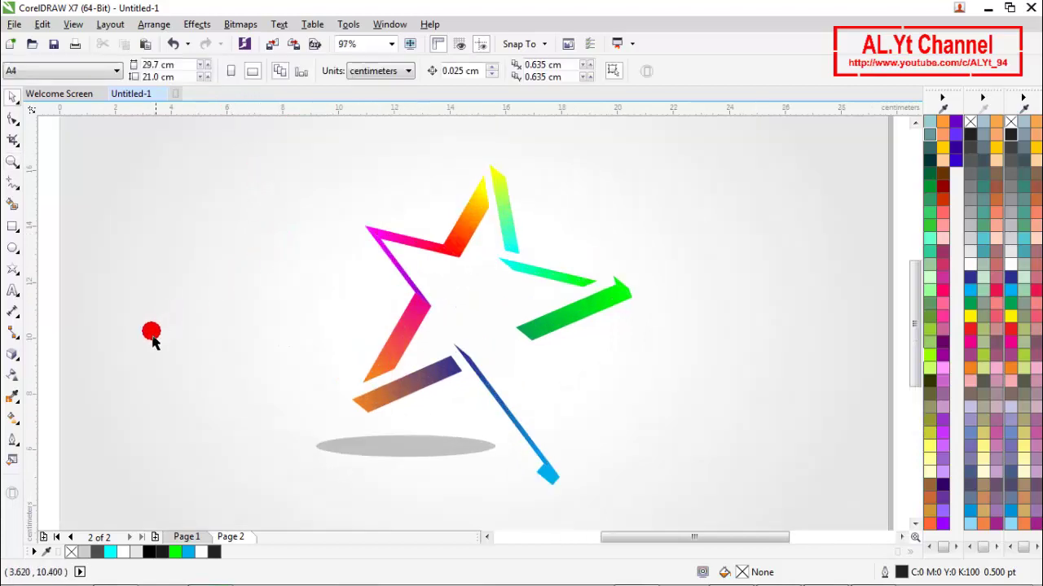
{"action": "right_click", "coordinate": [46, 234]}
{"action": "left_click", "coordinate": [60, 244]}
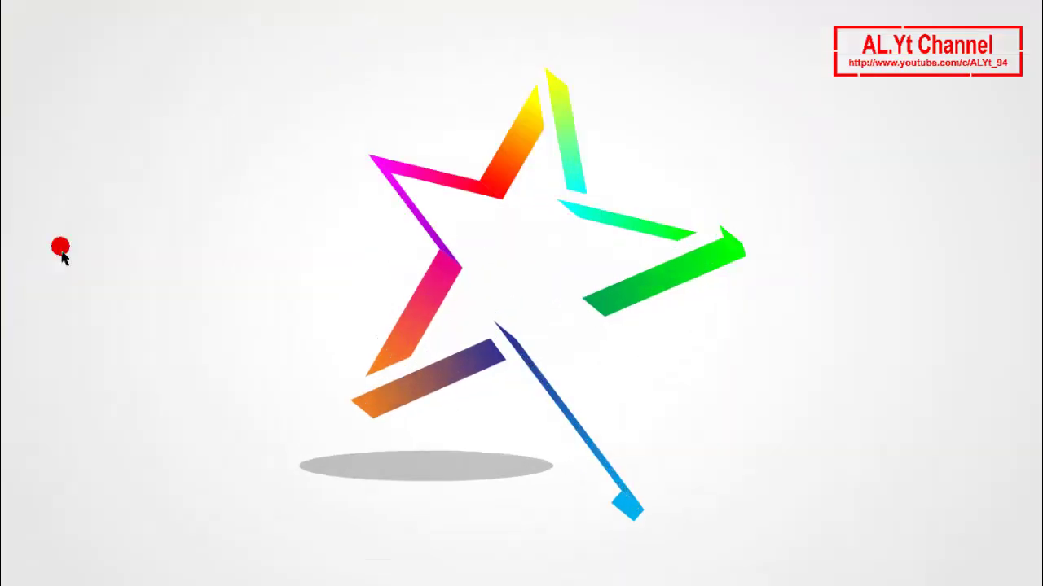
{"action": "left_click", "coordinate": [3, 172]}
Add the artistic text "STAR" in capitals on the page above the star.
{"action": "scroll", "coordinate": [486, 247], "scroll_direction": "down", "scroll_amount": 1}
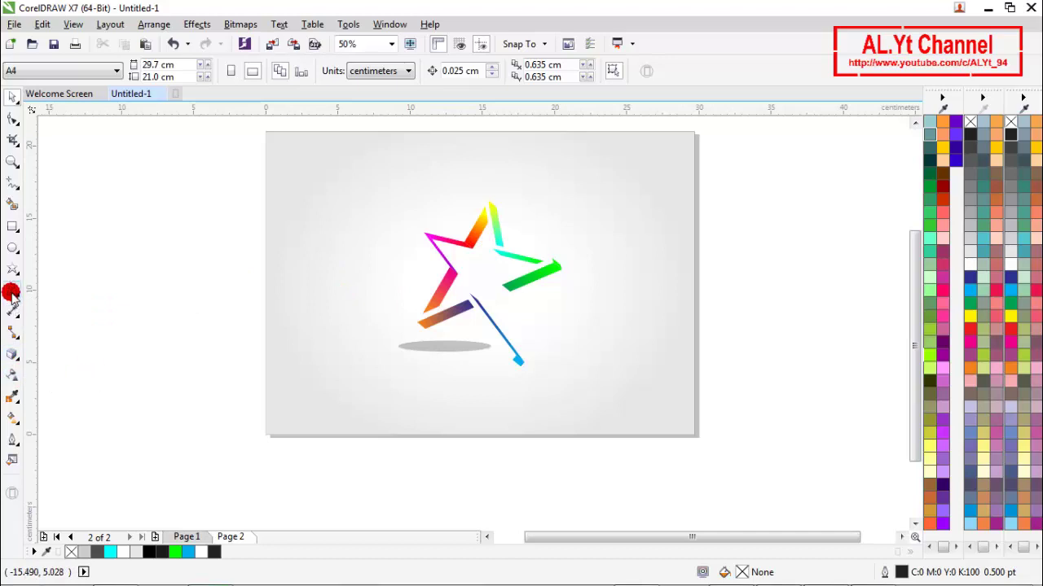
{"action": "left_click", "coordinate": [408, 179]}
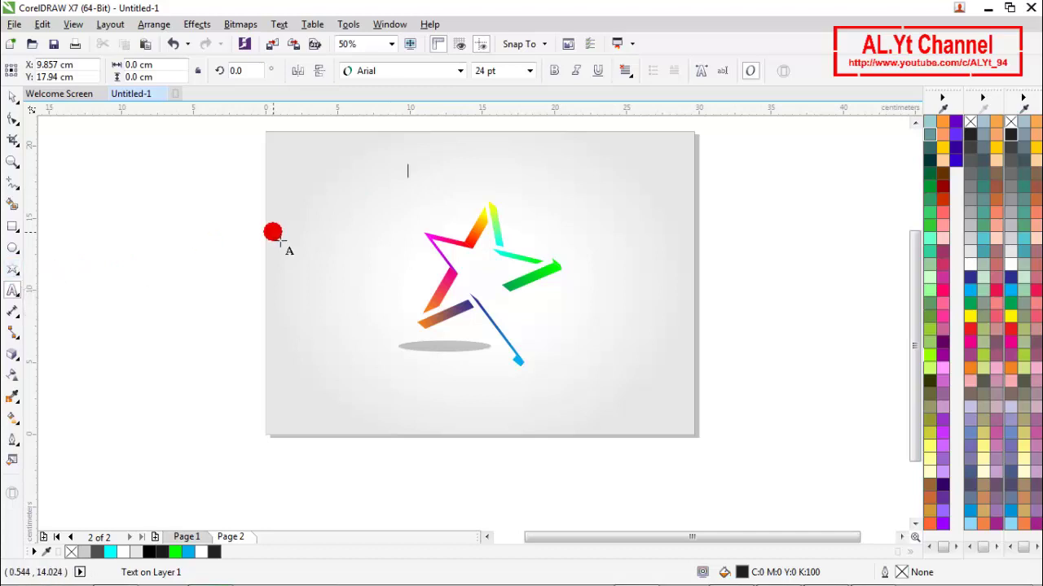
{"action": "key", "text": "Caps_Lock"}
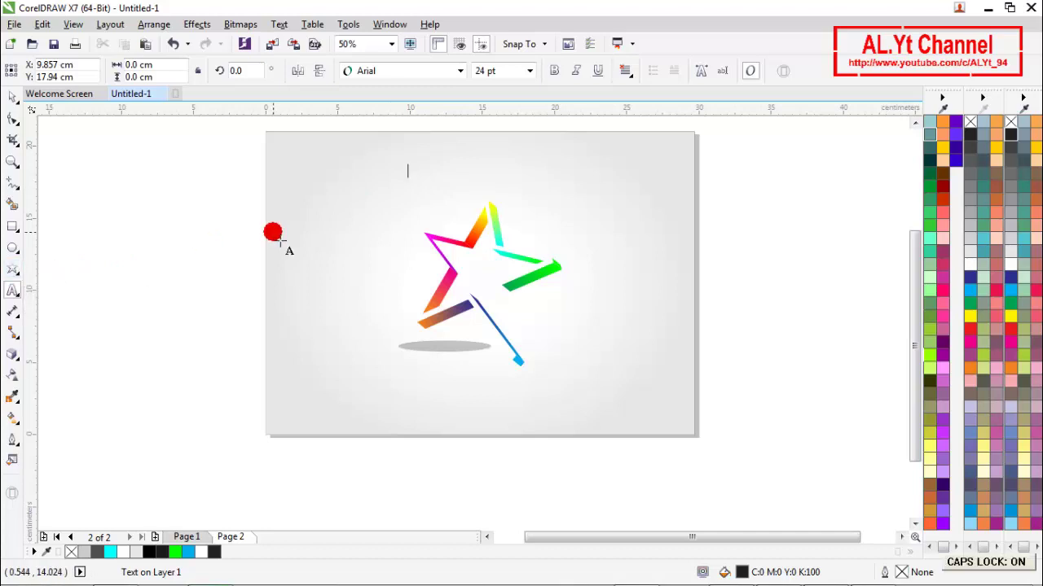
{"action": "type", "text": "TAR"}
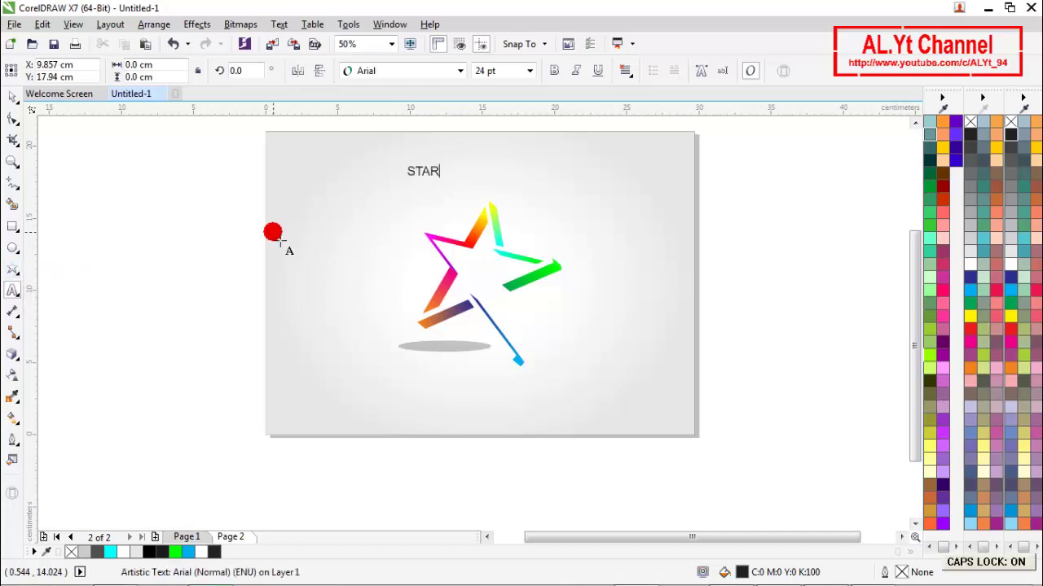
{"action": "left_click", "coordinate": [7, 98]}
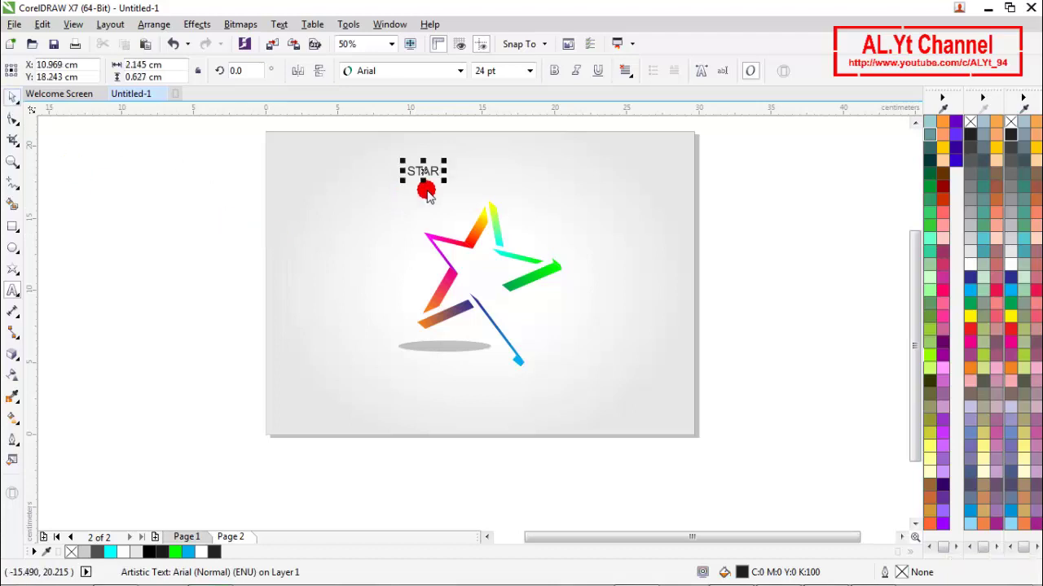
Set the STAR text to 72 pt in the WildStyle font.
{"action": "left_click", "coordinate": [529, 70]}
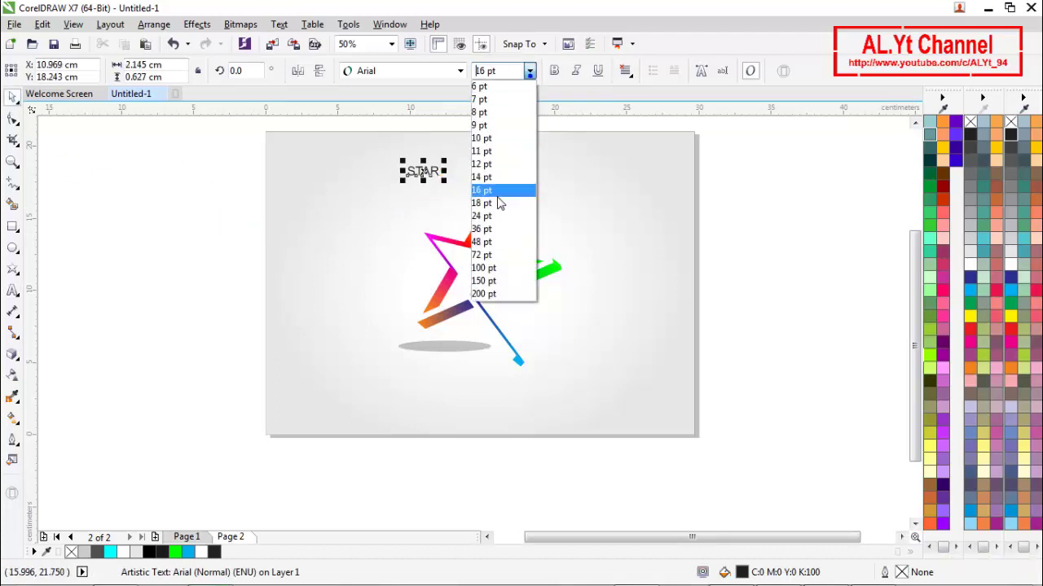
{"action": "left_click", "coordinate": [485, 257]}
{"action": "left_click", "coordinate": [457, 70]}
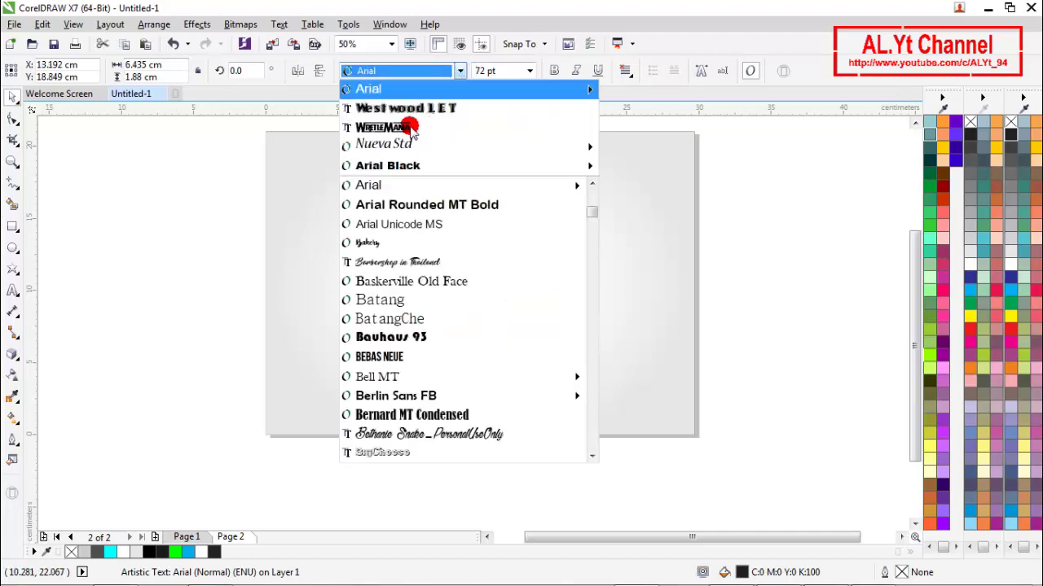
{"action": "left_click", "coordinate": [408, 128]}
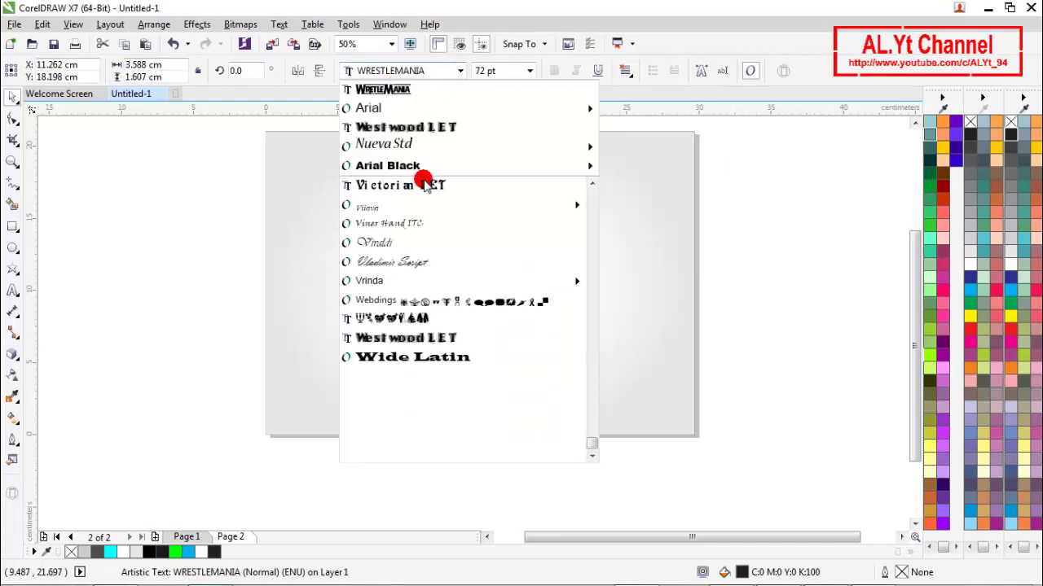
{"action": "left_click", "coordinate": [424, 188]}
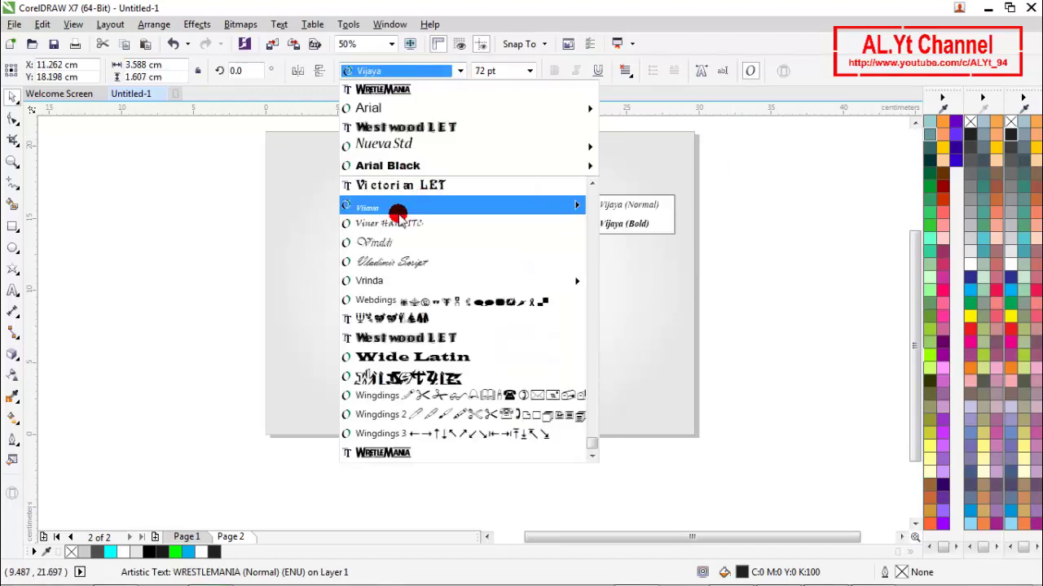
{"action": "left_click", "coordinate": [400, 383]}
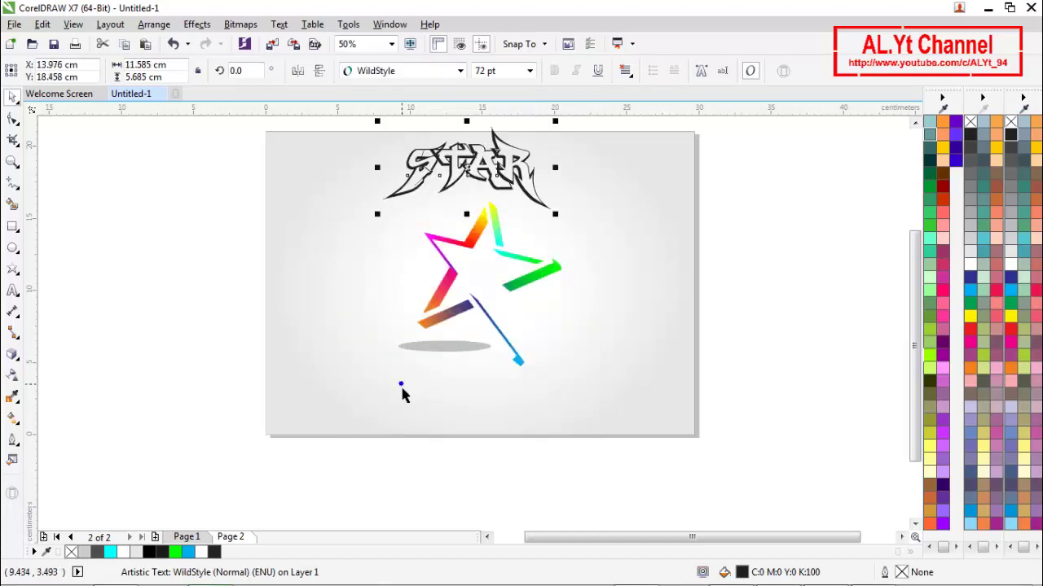
Move the STAR text down so it overlaps the star's lower-right arm.
{"action": "left_click_drag", "start_coordinate": [466, 168], "coordinate": [725, 235]}
{"action": "left_click", "coordinate": [616, 391]}
{"action": "scroll", "coordinate": [475, 430], "scroll_direction": "up", "scroll_amount": 1}
{"action": "scroll", "coordinate": [249, 260], "scroll_direction": "down", "scroll_amount": 1}
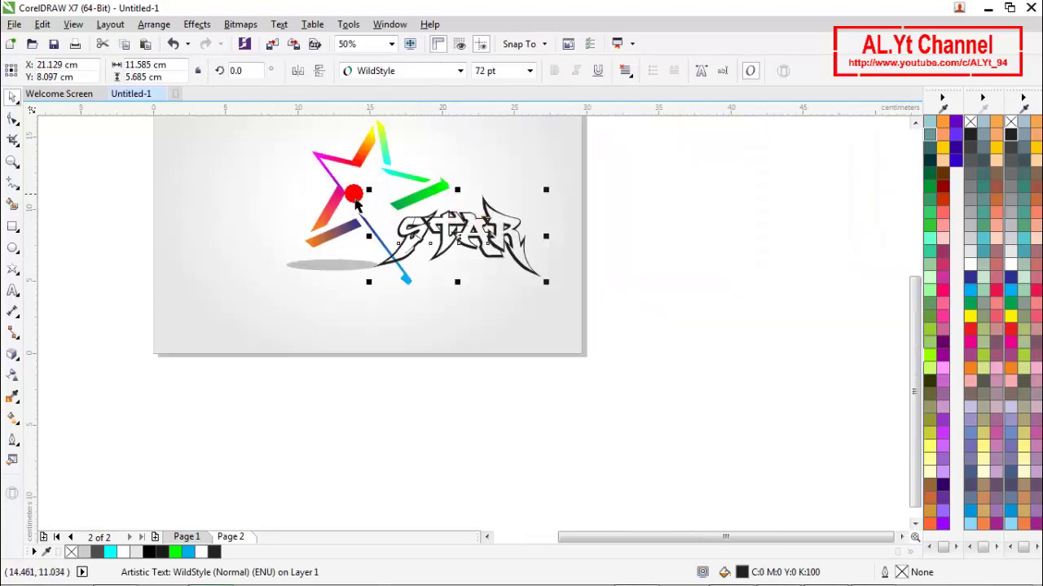
Ungroup all objects in the star and shadow group.
{"action": "left_click", "coordinate": [355, 203]}
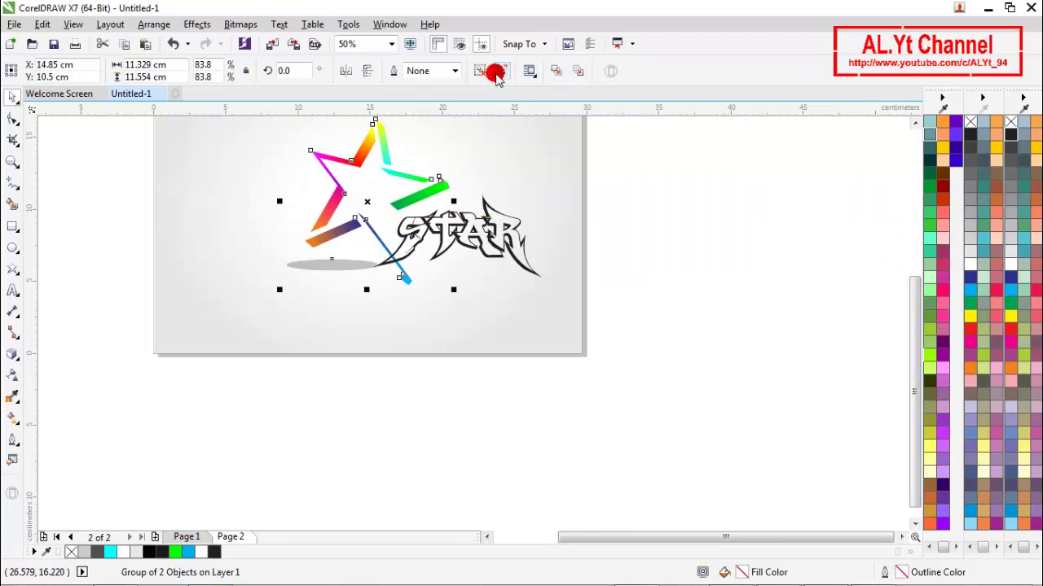
{"action": "left_click", "coordinate": [500, 72]}
{"action": "left_click", "coordinate": [642, 178]}
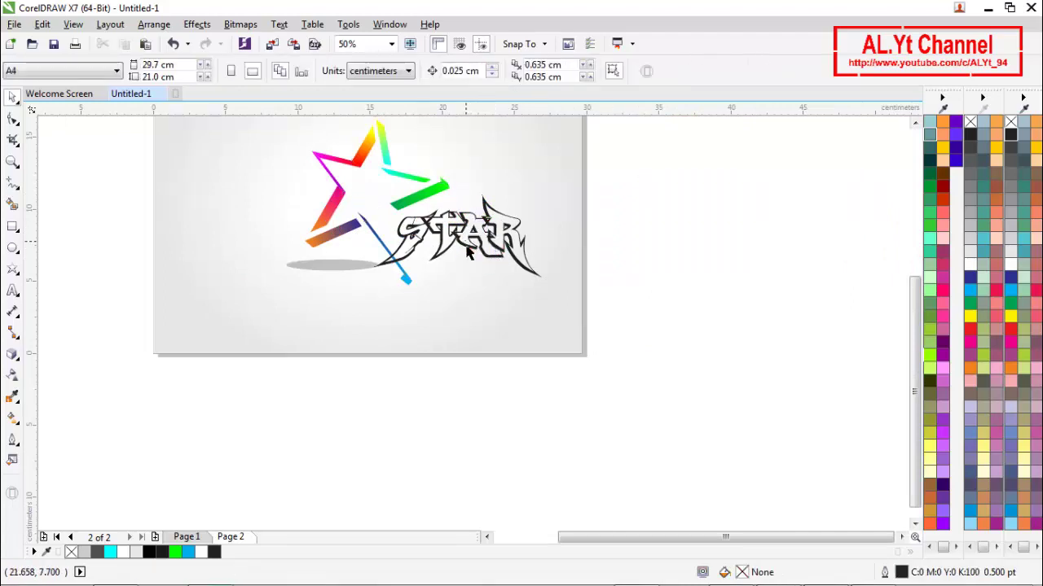
Break the STAR artistic text apart into individual letters.
{"action": "scroll", "coordinate": [570, 234], "scroll_direction": "down", "scroll_amount": 2}
{"action": "scroll", "coordinate": [545, 232], "scroll_direction": "up", "scroll_amount": 2}
{"action": "left_click", "coordinate": [539, 246]}
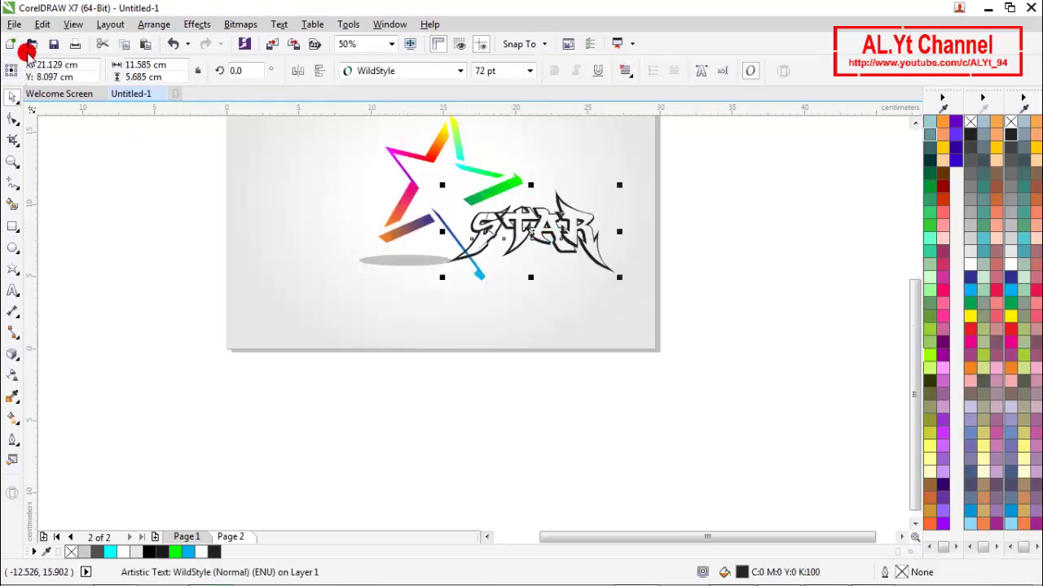
{"action": "left_click", "coordinate": [146, 26]}
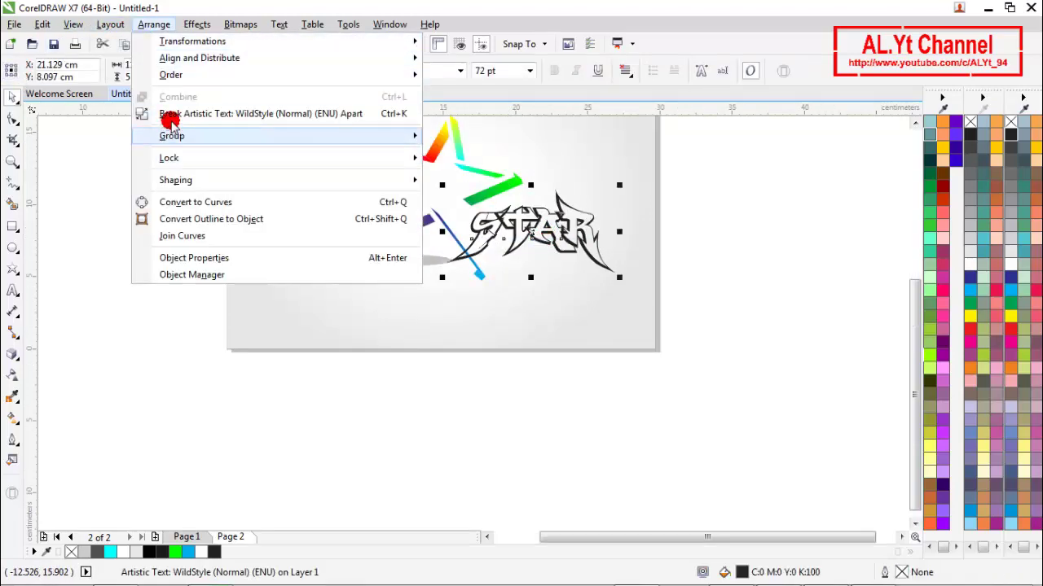
{"action": "left_click", "coordinate": [167, 114]}
{"action": "left_click", "coordinate": [167, 206]}
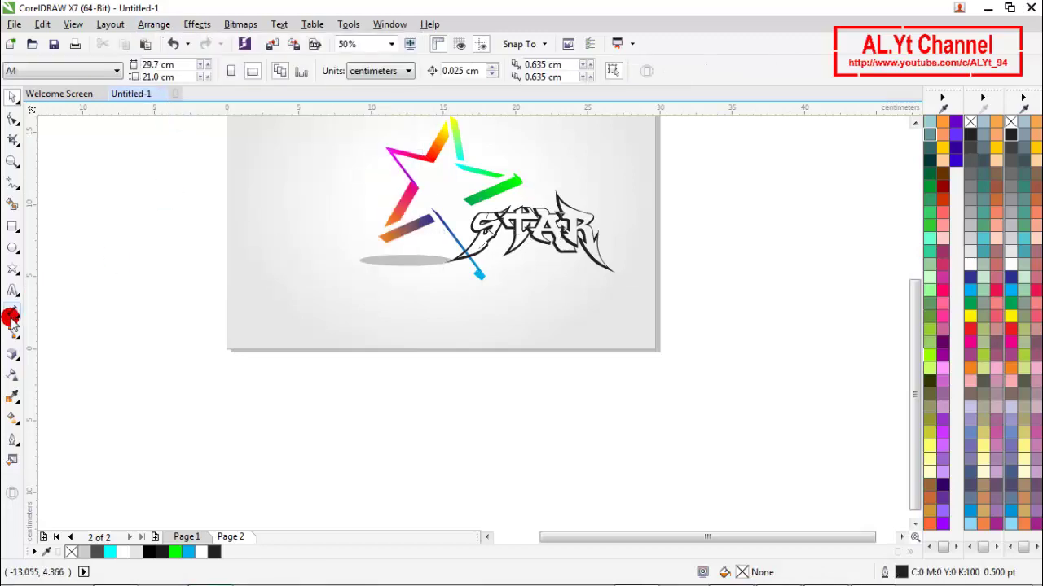
Fill the letter S with the red-to-yellow gradient copied from the star's upper arm.
{"action": "left_click", "coordinate": [479, 237]}
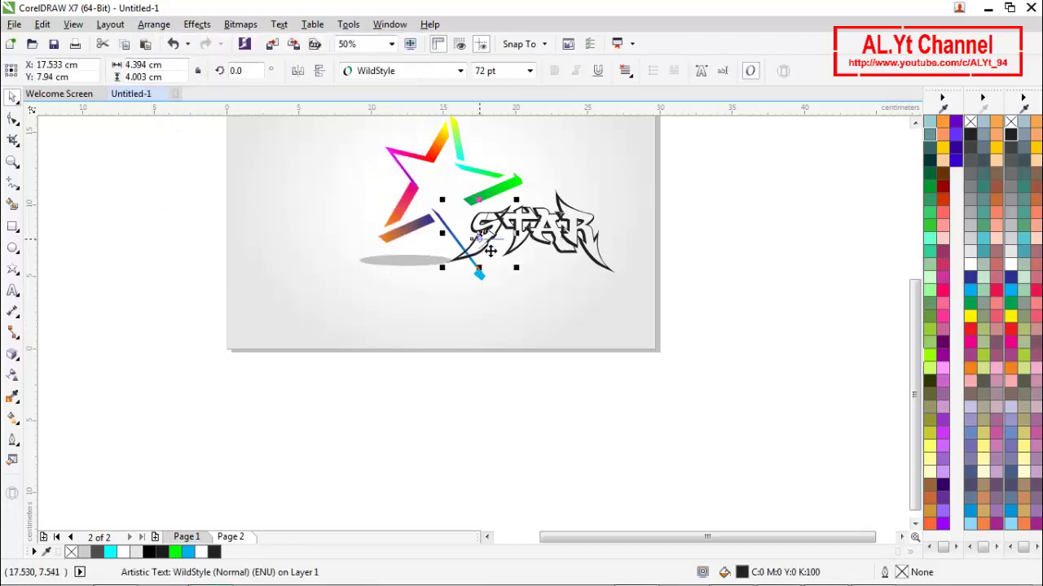
{"action": "left_click", "coordinate": [11, 420]}
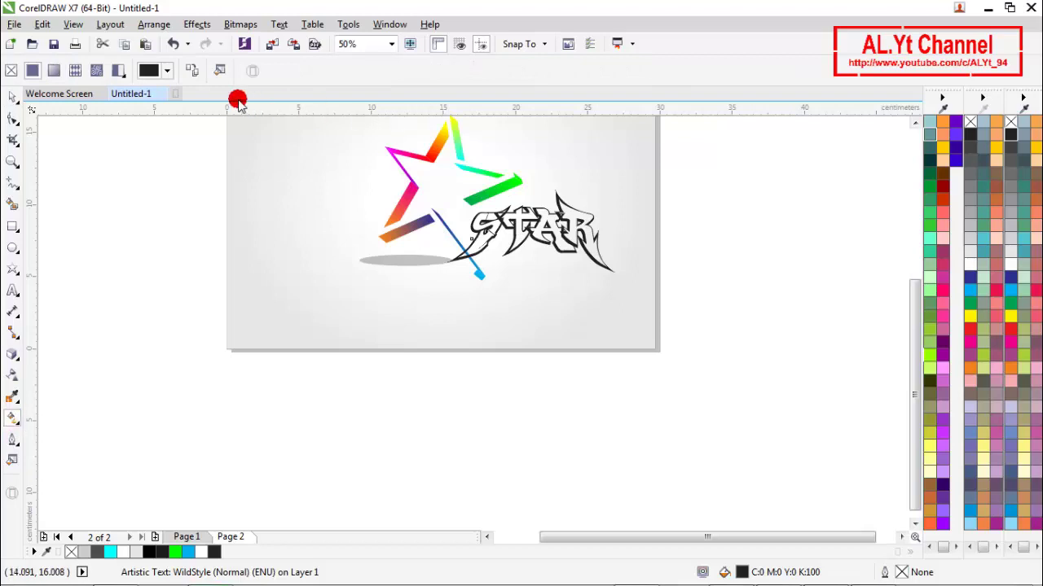
{"action": "left_click_drag", "start_coordinate": [425, 194], "coordinate": [481, 194]}
{"action": "left_click", "coordinate": [481, 195]}
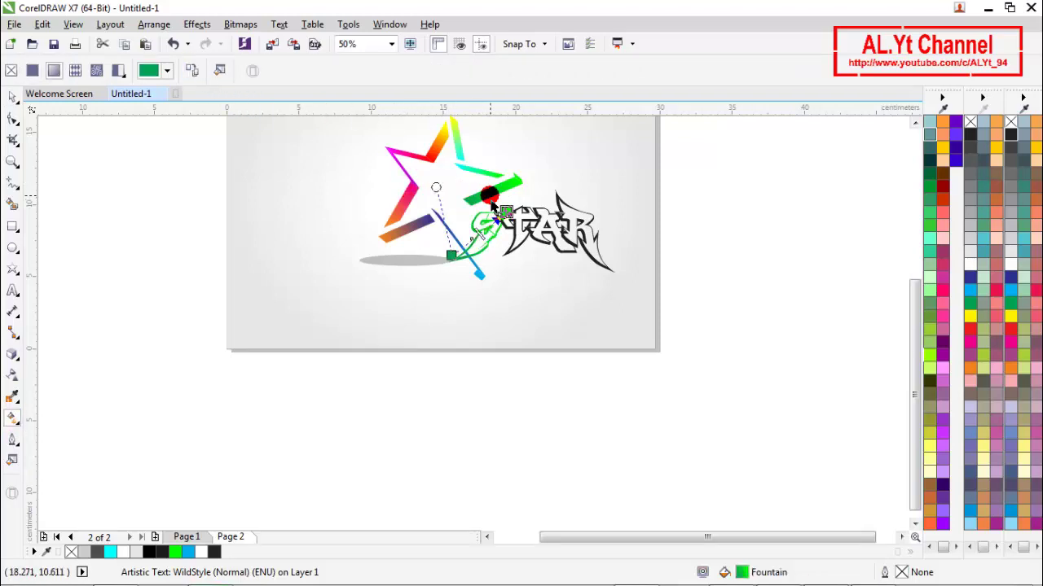
{"action": "left_click_drag", "start_coordinate": [432, 205], "coordinate": [417, 209]}
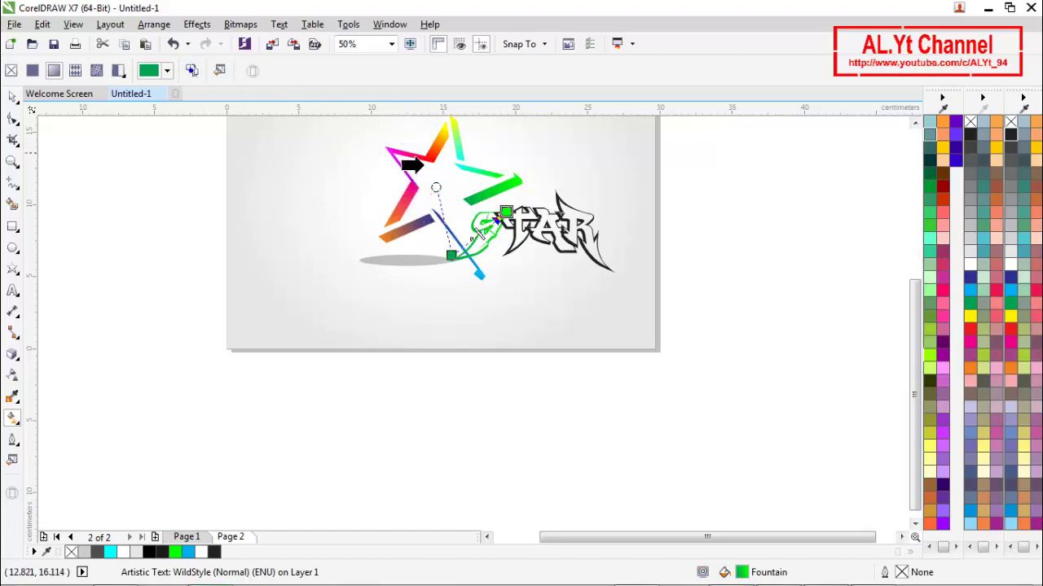
{"action": "left_click", "coordinate": [440, 147]}
Fill the letter T with the orange-to-indigo gradient copied from the star's lower-left bar.
{"action": "left_click", "coordinate": [545, 225]}
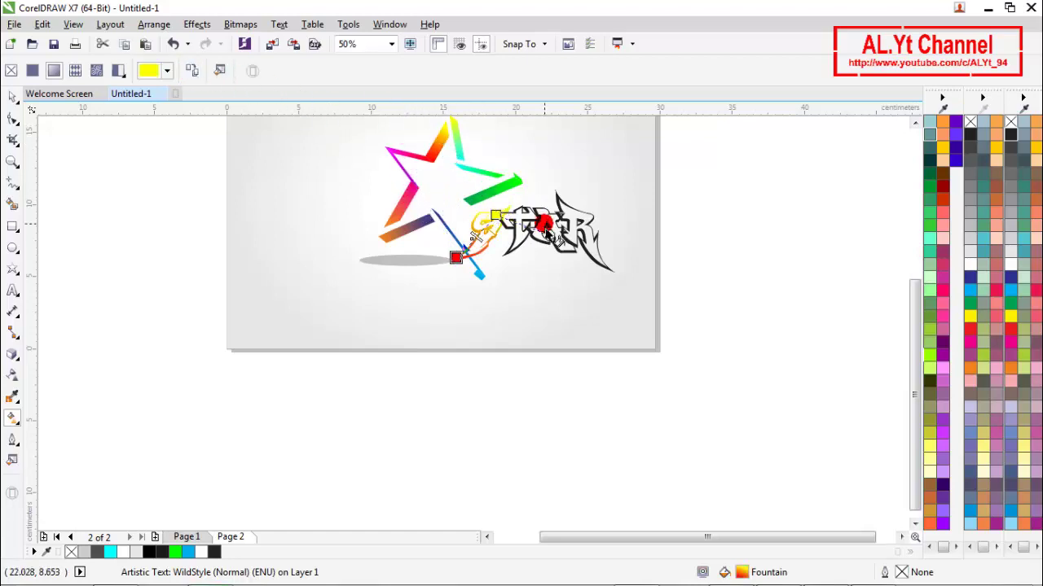
{"action": "mouse_move", "coordinate": [532, 225]}
{"action": "left_mouse_down"}
{"action": "mouse_move", "coordinate": [518, 216]}
{"action": "mouse_move", "coordinate": [519, 237]}
{"action": "left_mouse_up"}
{"action": "left_click", "coordinate": [530, 231]}
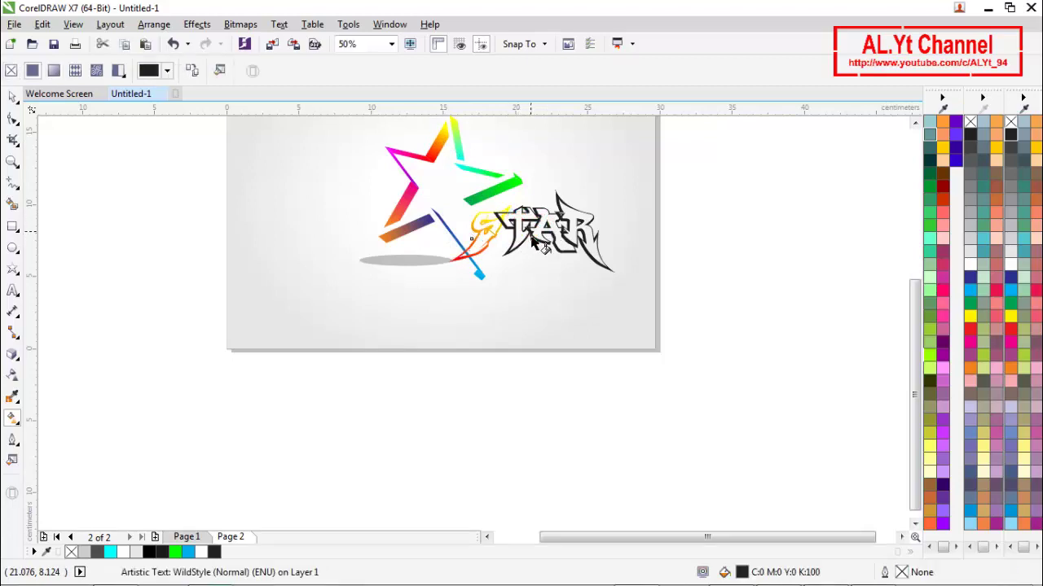
{"action": "scroll", "coordinate": [509, 227], "scroll_direction": "up", "scroll_amount": 1}
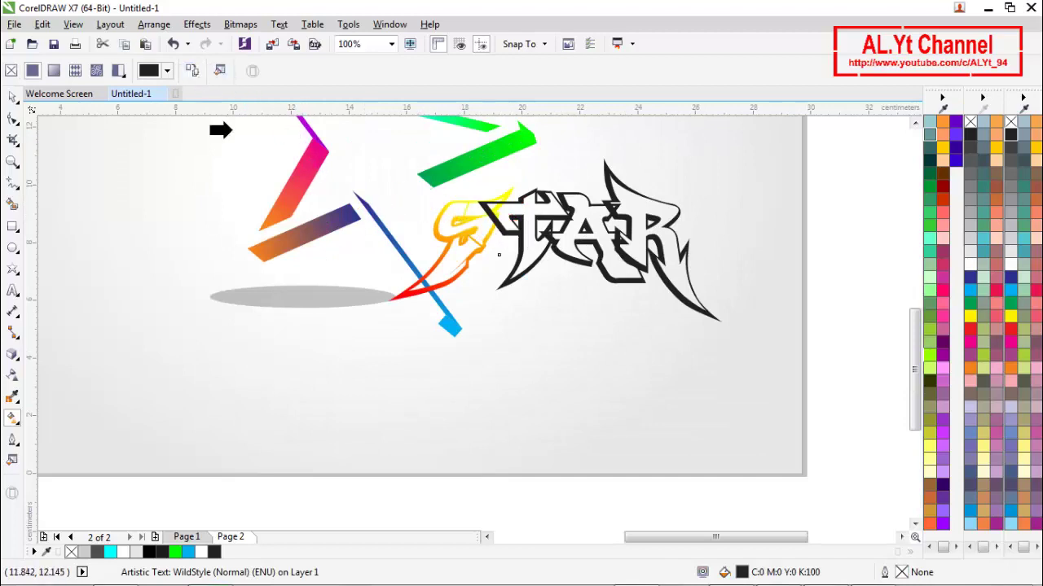
{"action": "left_click", "coordinate": [303, 228]}
{"action": "left_click", "coordinate": [306, 231]}
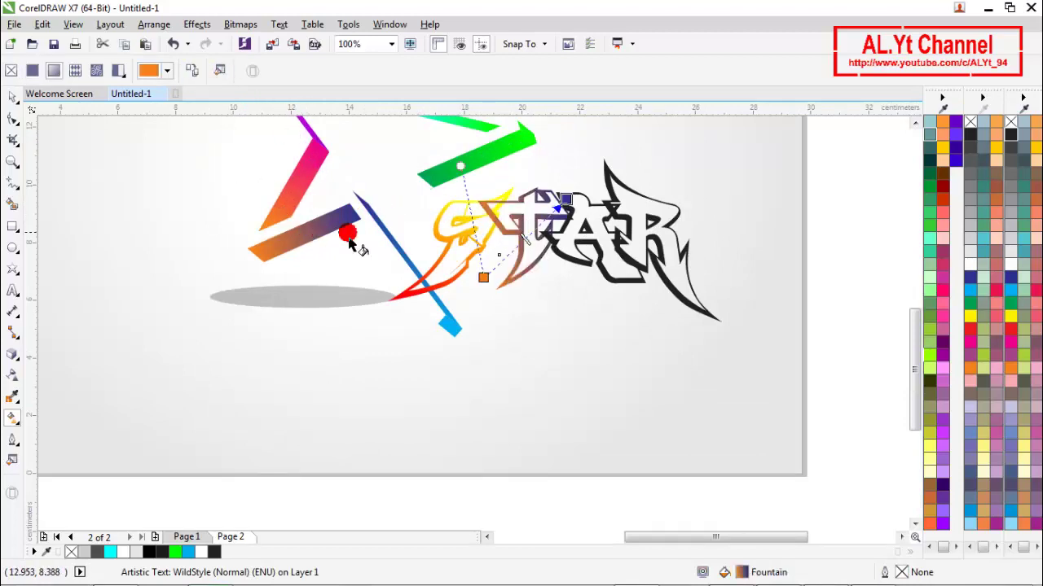
Copy the star's indigo-to-blue gradient onto the letter A and its yellow-to-cyan gradient onto the letter R.
{"action": "left_click", "coordinate": [427, 173]}
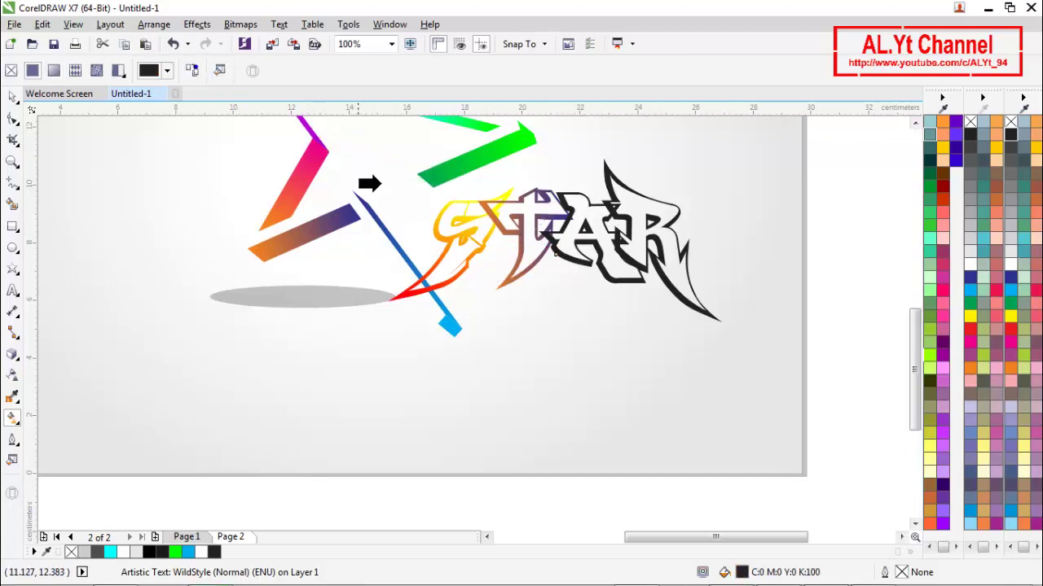
{"action": "left_click", "coordinate": [442, 304]}
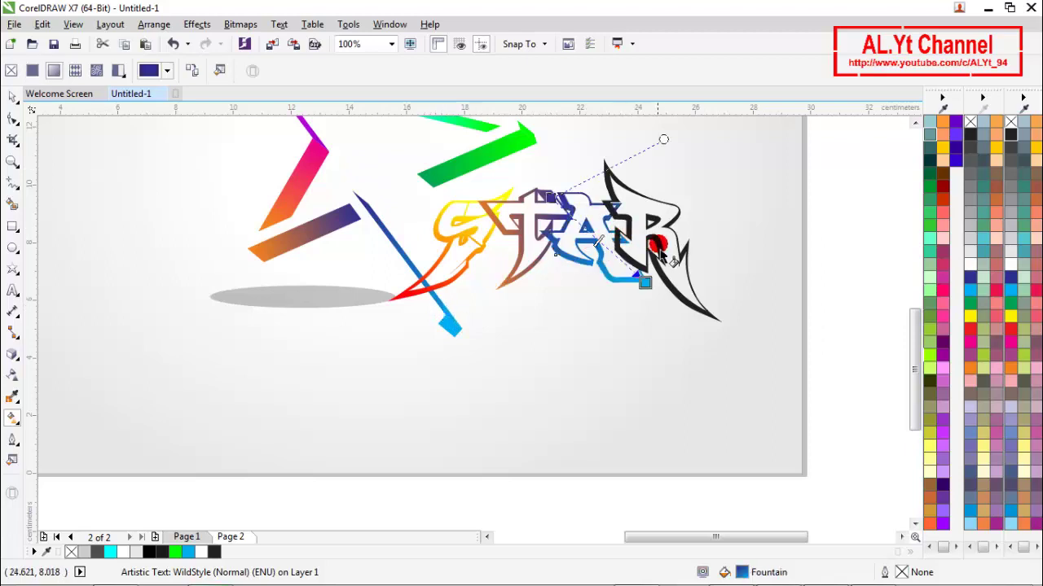
{"action": "scroll", "coordinate": [559, 221], "scroll_direction": "down", "scroll_amount": 3}
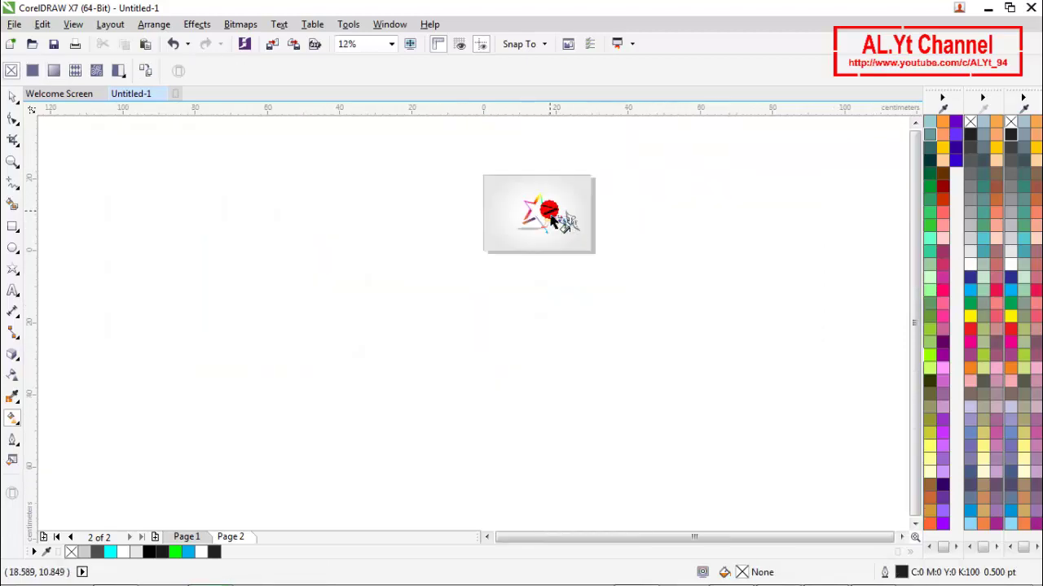
{"action": "scroll", "coordinate": [544, 208], "scroll_direction": "up", "scroll_amount": 2}
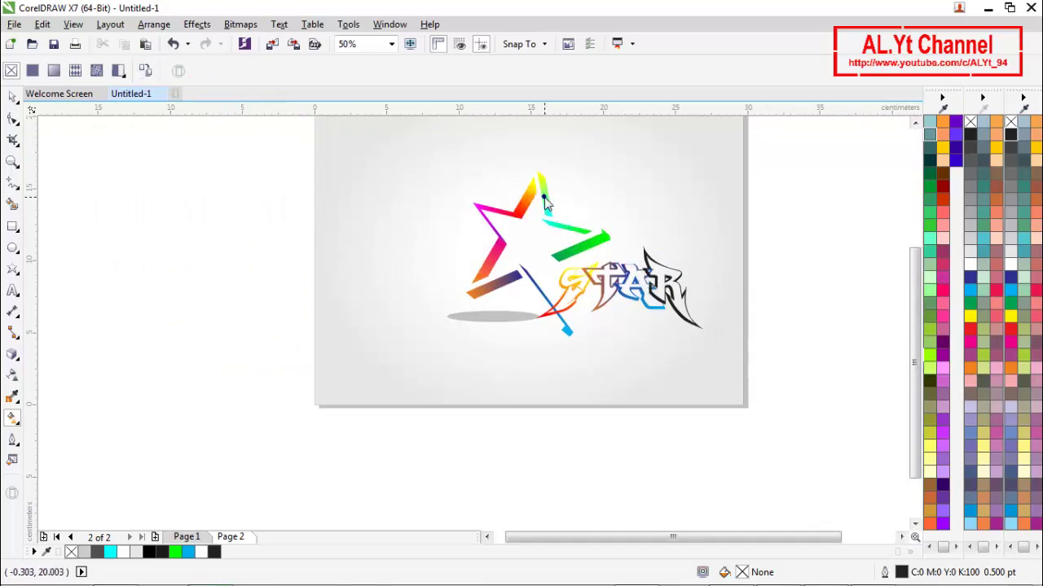
{"action": "scroll", "coordinate": [647, 259], "scroll_direction": "up", "scroll_amount": 1}
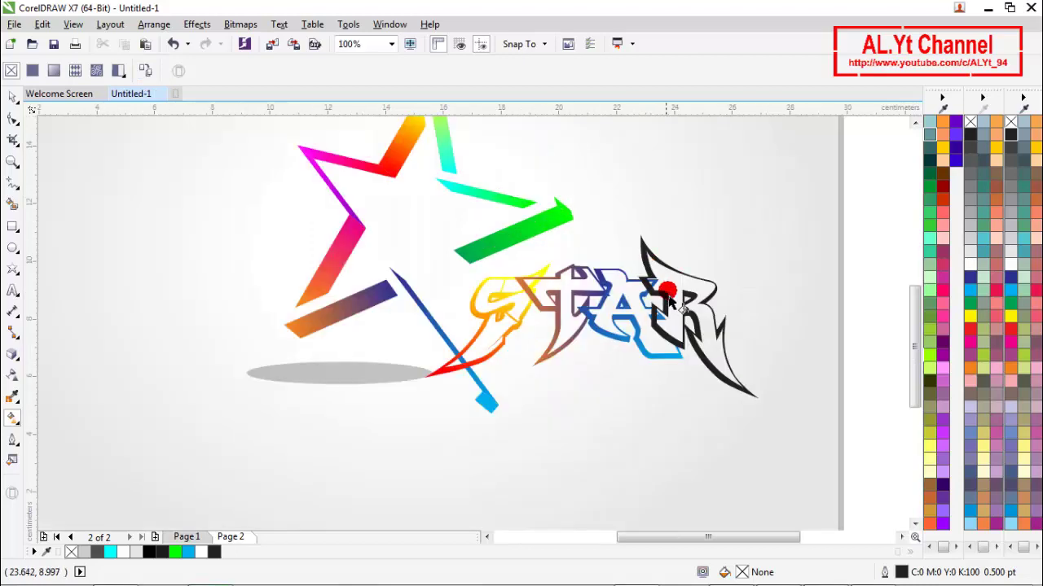
{"action": "left_click", "coordinate": [669, 306]}
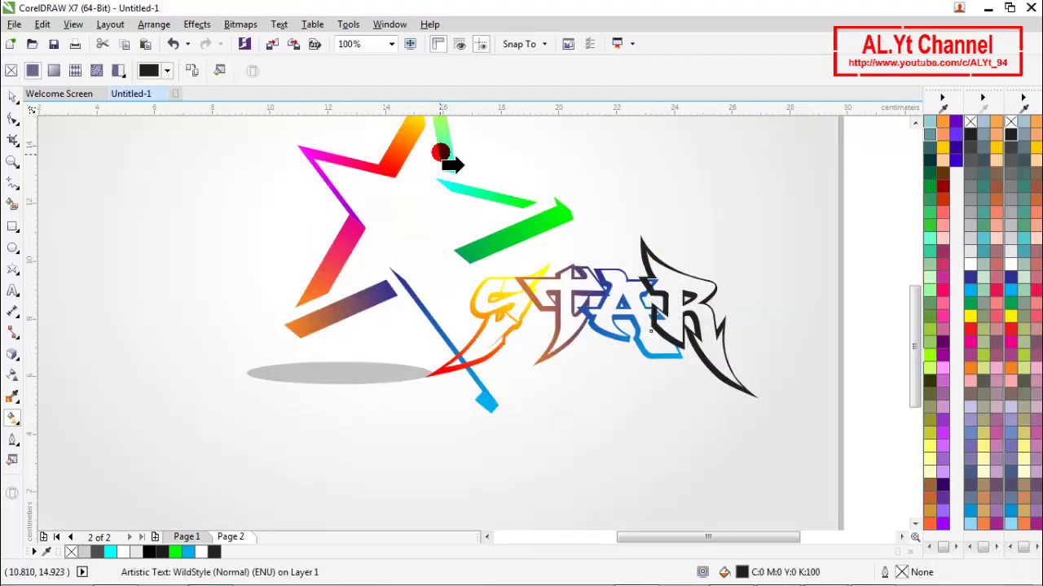
{"action": "left_click", "coordinate": [444, 152]}
{"action": "scroll", "coordinate": [521, 171], "scroll_direction": "down", "scroll_amount": 1}
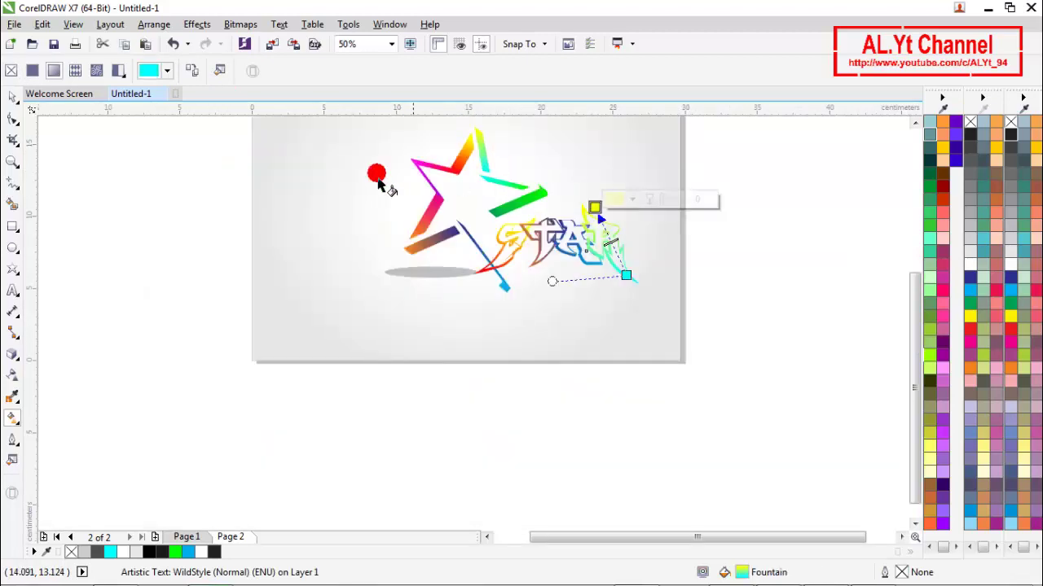
Group the star, its shadow and the STAR lettering, and move the group slightly left to centre it on the page.
{"action": "left_click", "coordinate": [11, 99]}
{"action": "left_click", "coordinate": [126, 147]}
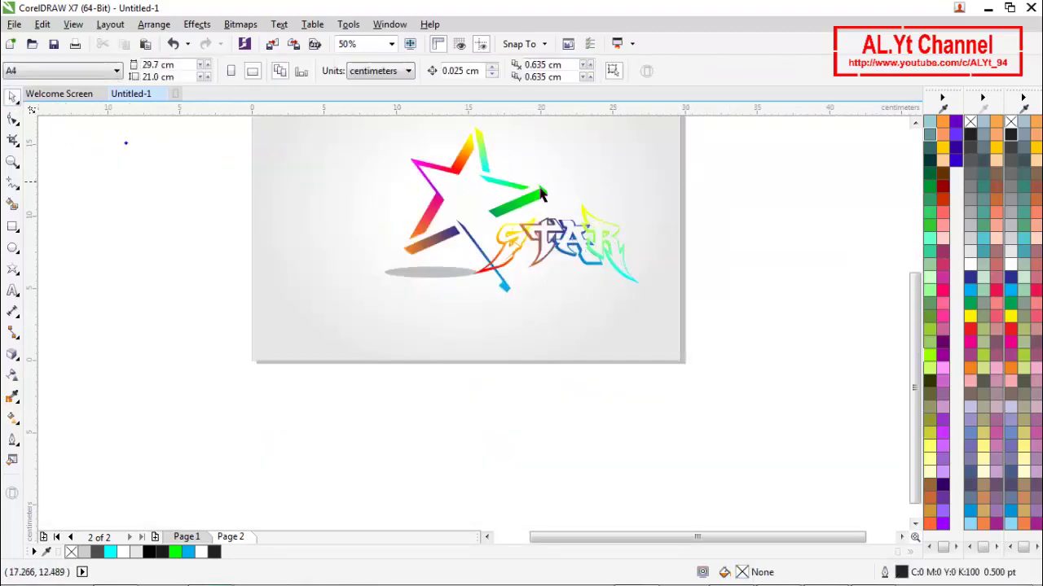
{"action": "scroll", "coordinate": [543, 193], "scroll_direction": "down", "scroll_amount": 1}
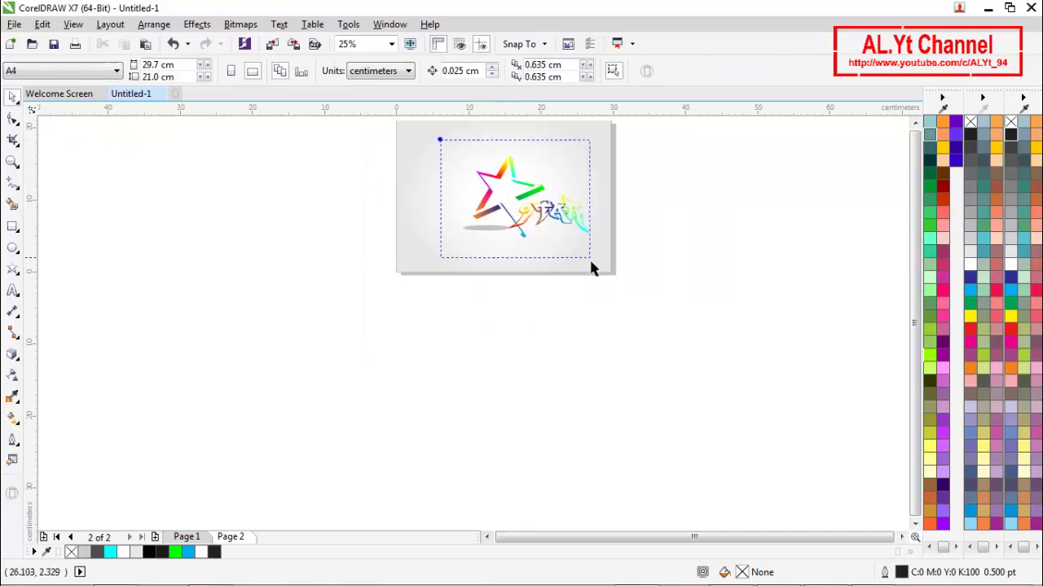
{"action": "left_click_drag", "start_coordinate": [592, 269], "coordinate": [600, 260]}
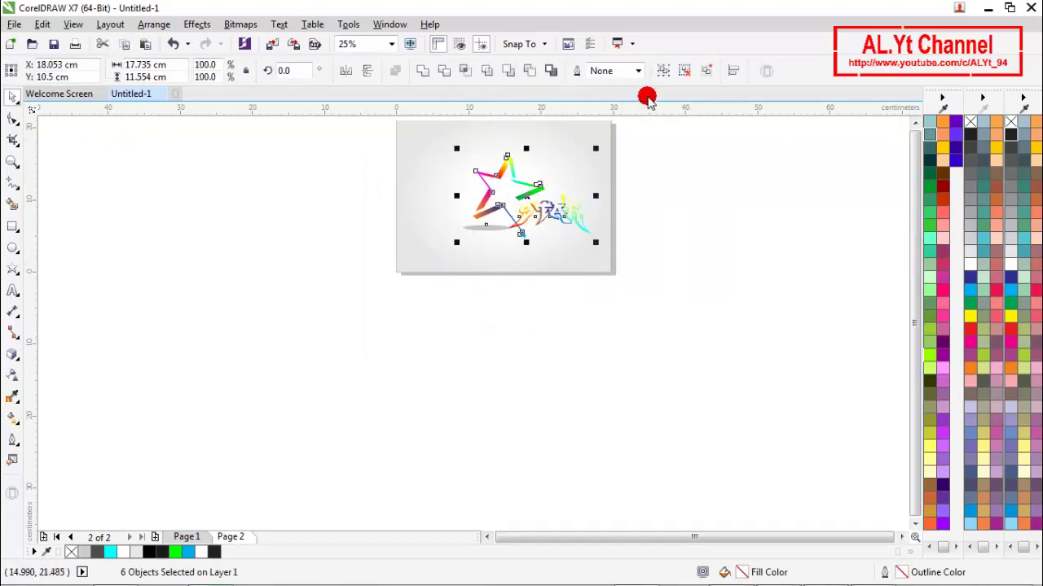
{"action": "left_click", "coordinate": [664, 72]}
{"action": "left_click", "coordinate": [695, 228]}
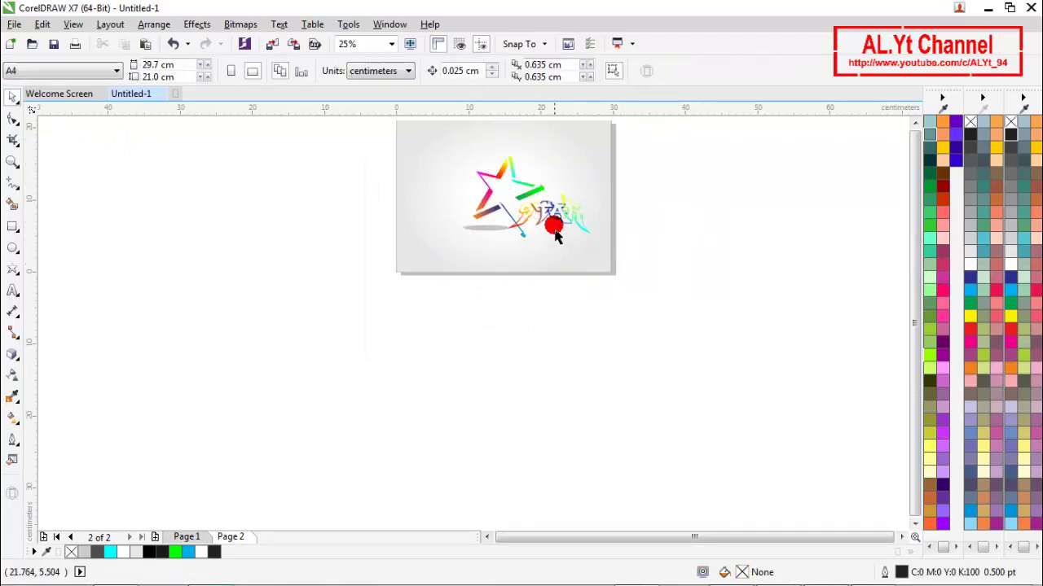
{"action": "left_click", "coordinate": [574, 227]}
{"action": "left_click_drag", "start_coordinate": [584, 228], "coordinate": [559, 227]}
{"action": "left_click", "coordinate": [677, 221]}
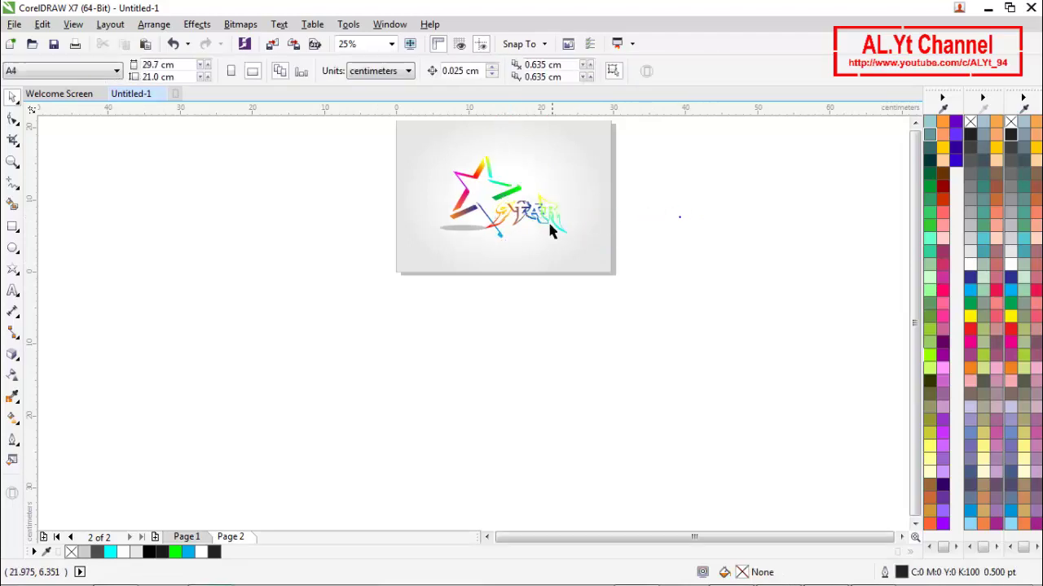
Draw a flat ellipse about 6.03 by 0.74 cm beneath the STAR lettering and fill it black.
{"action": "scroll", "coordinate": [482, 198], "scroll_direction": "up", "scroll_amount": 1}
{"action": "scroll", "coordinate": [482, 199], "scroll_direction": "up", "scroll_amount": 1}
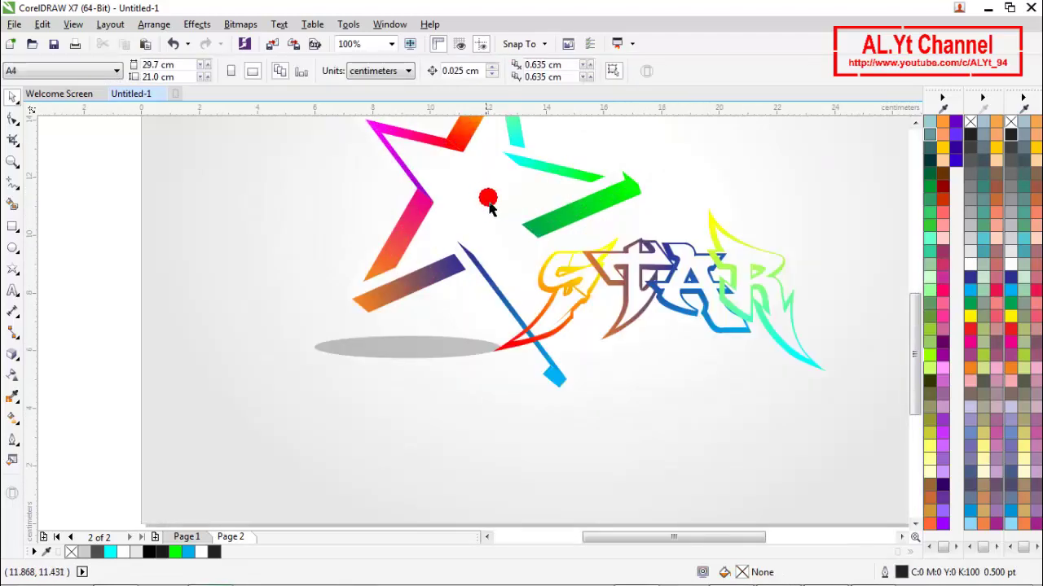
{"action": "scroll", "coordinate": [489, 207], "scroll_direction": "down", "scroll_amount": 2}
{"action": "scroll", "coordinate": [509, 173], "scroll_direction": "up", "scroll_amount": 1}
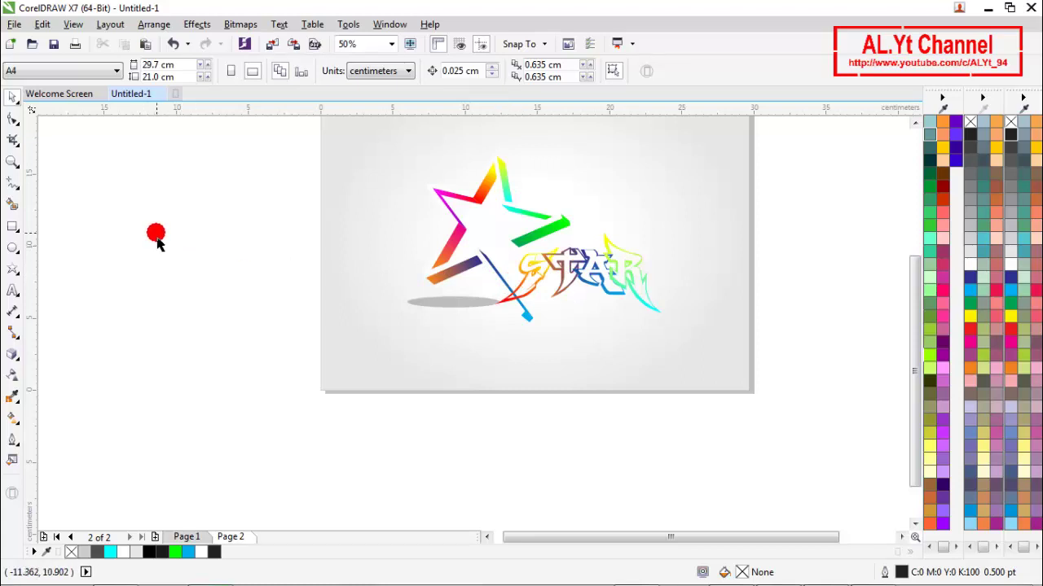
{"action": "left_click", "coordinate": [12, 248]}
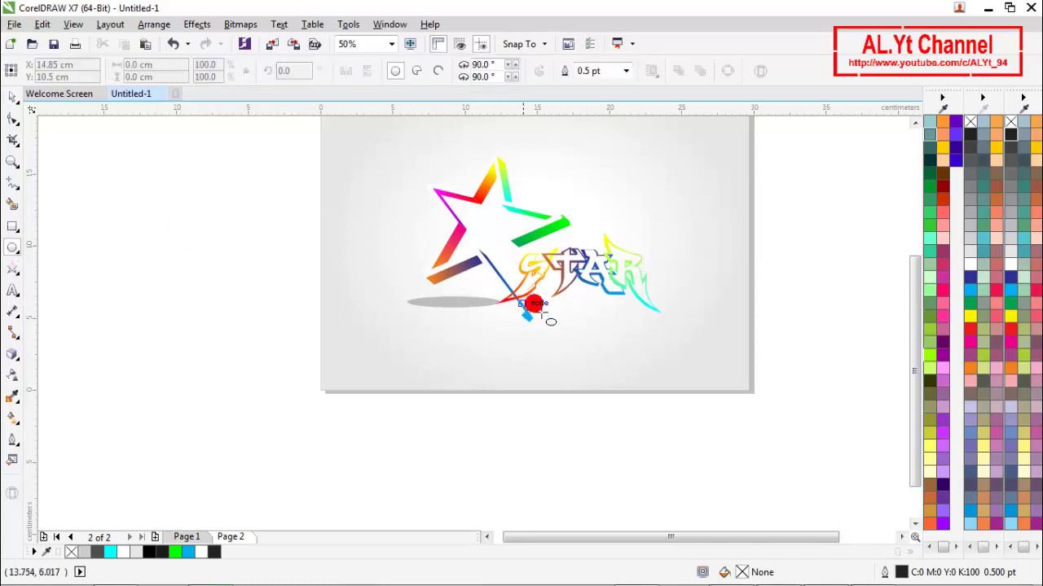
{"action": "left_click_drag", "start_coordinate": [532, 299], "coordinate": [630, 319]}
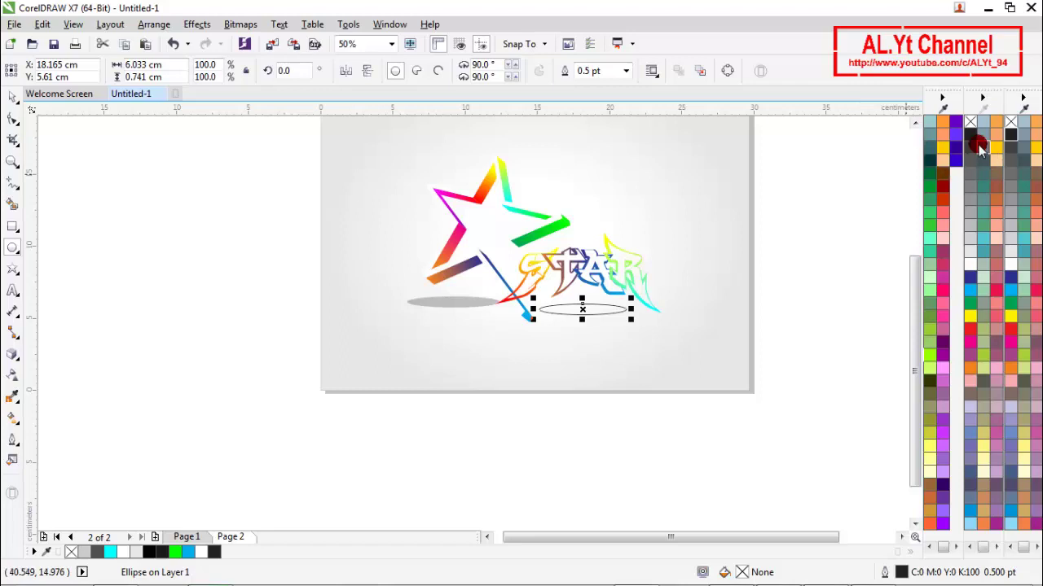
{"action": "left_click", "coordinate": [1008, 136]}
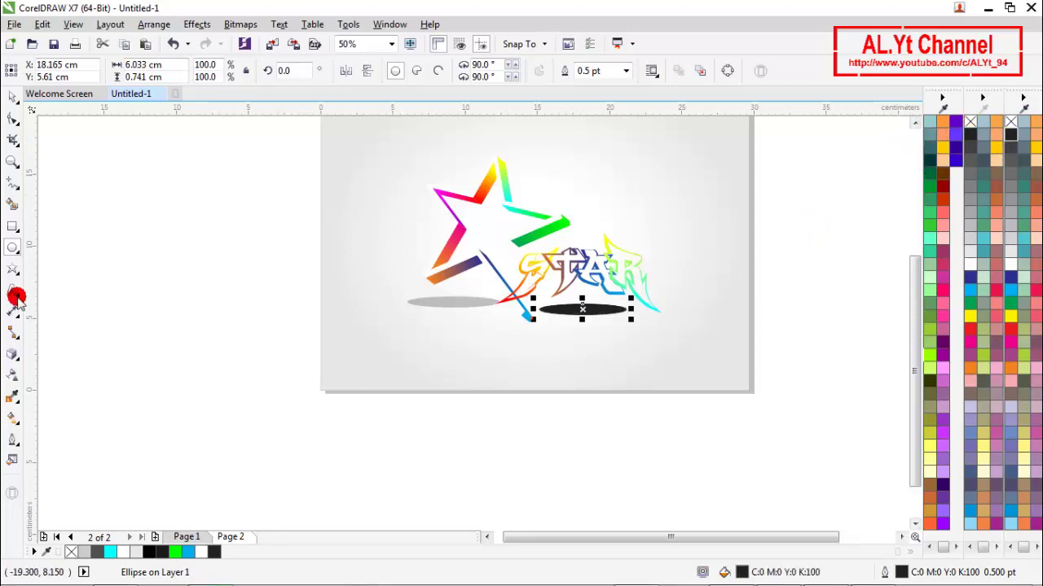
Apply a uniform transparency of 73 to the black ellipse under the lettering.
{"action": "left_click", "coordinate": [12, 375]}
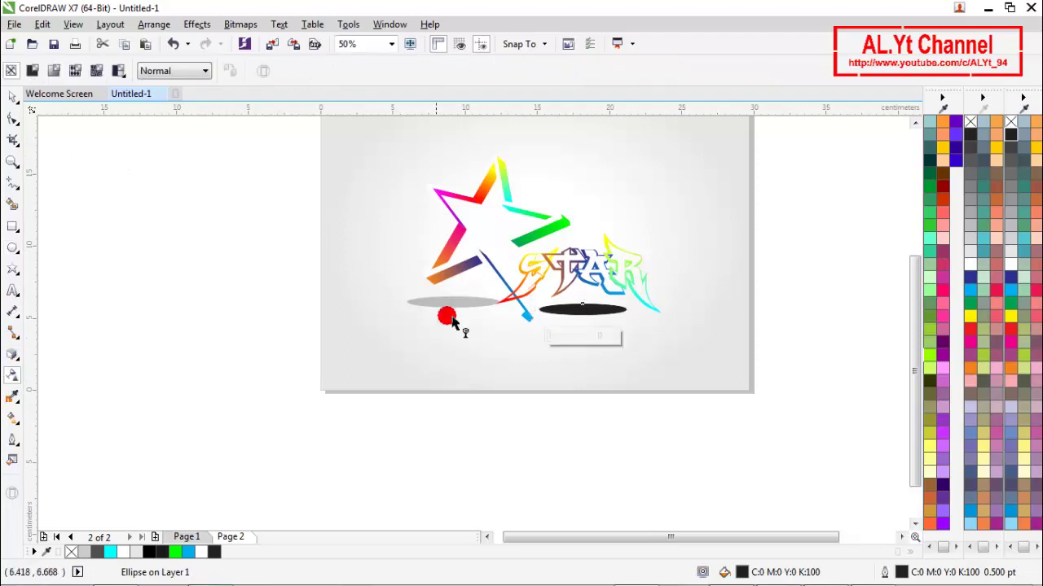
{"action": "left_click", "coordinate": [611, 341]}
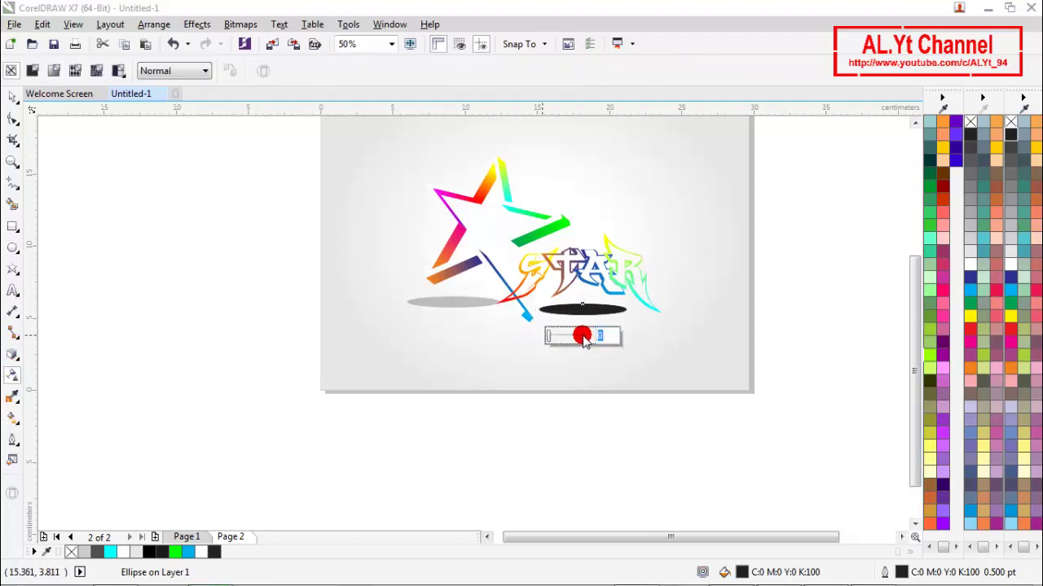
{"action": "left_click", "coordinate": [583, 336]}
{"action": "left_click", "coordinate": [578, 335]}
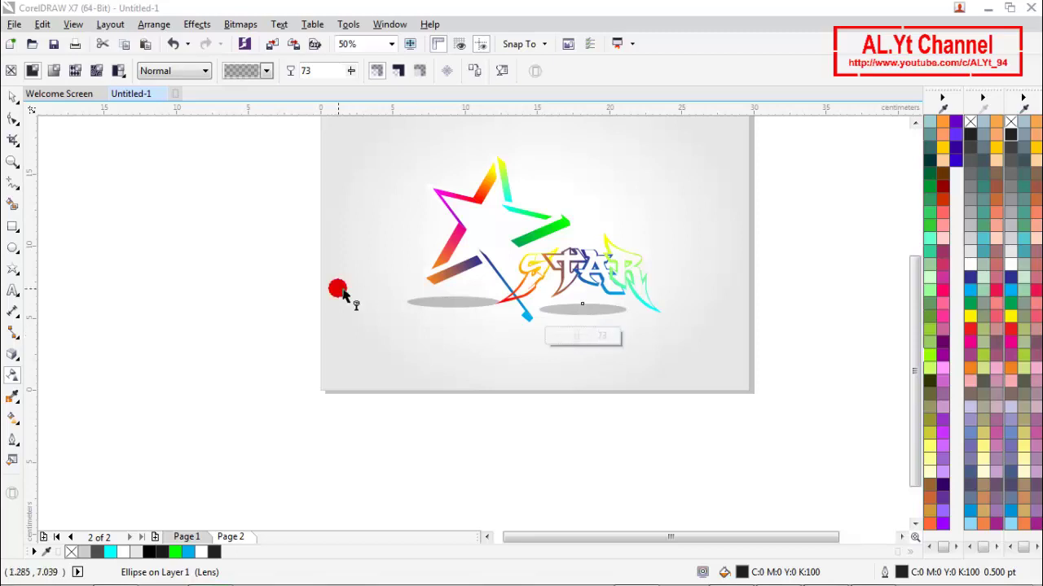
Scale the lettering's shadow ellipse from its centre to about 8.68 by 1.07 cm.
{"action": "left_click", "coordinate": [13, 97]}
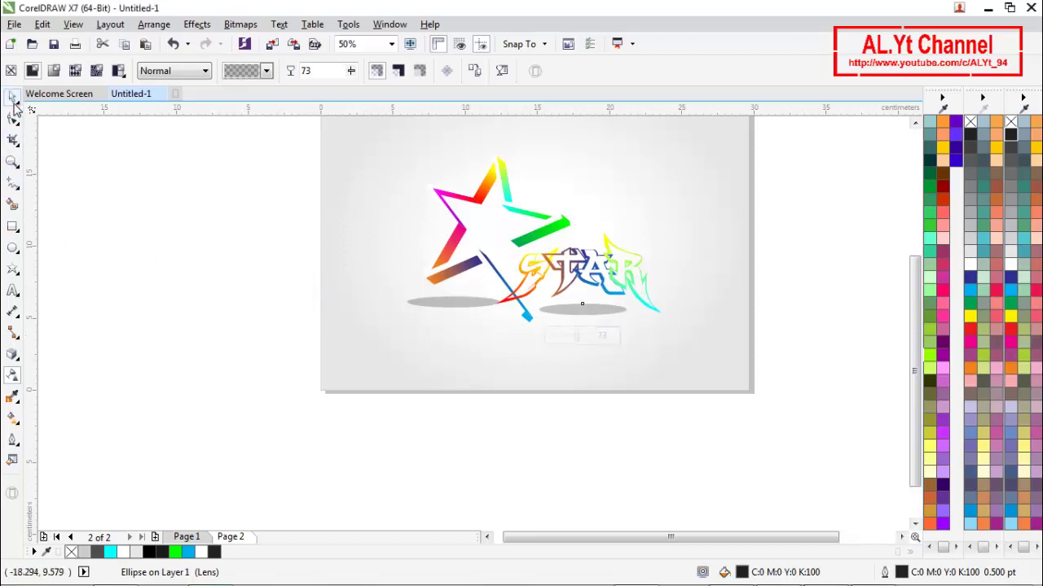
{"action": "left_click", "coordinate": [115, 227]}
{"action": "left_click", "coordinate": [586, 312]}
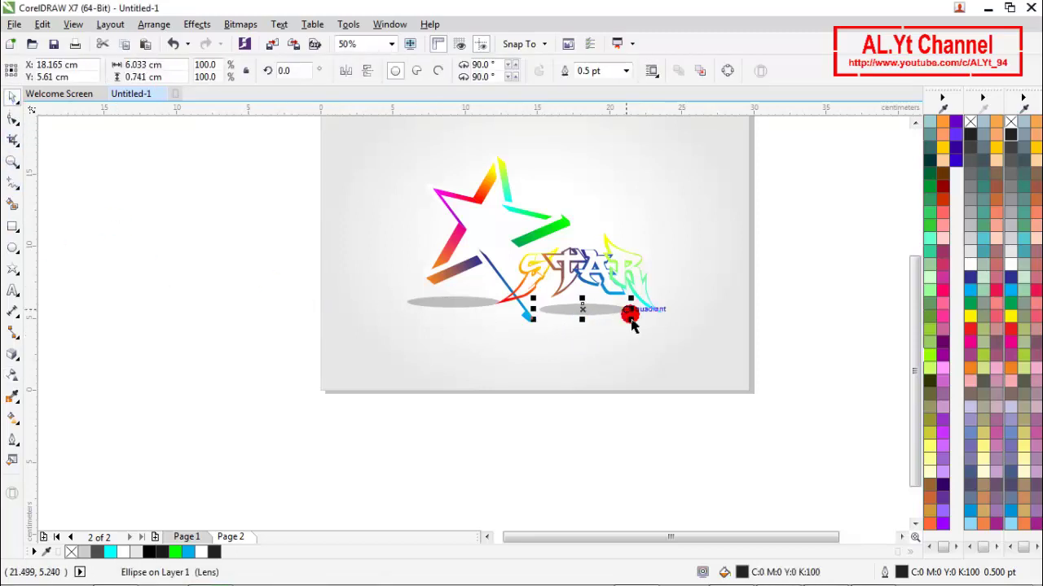
{"action": "left_click_drag", "start_coordinate": [641, 330], "coordinate": [652, 331]}
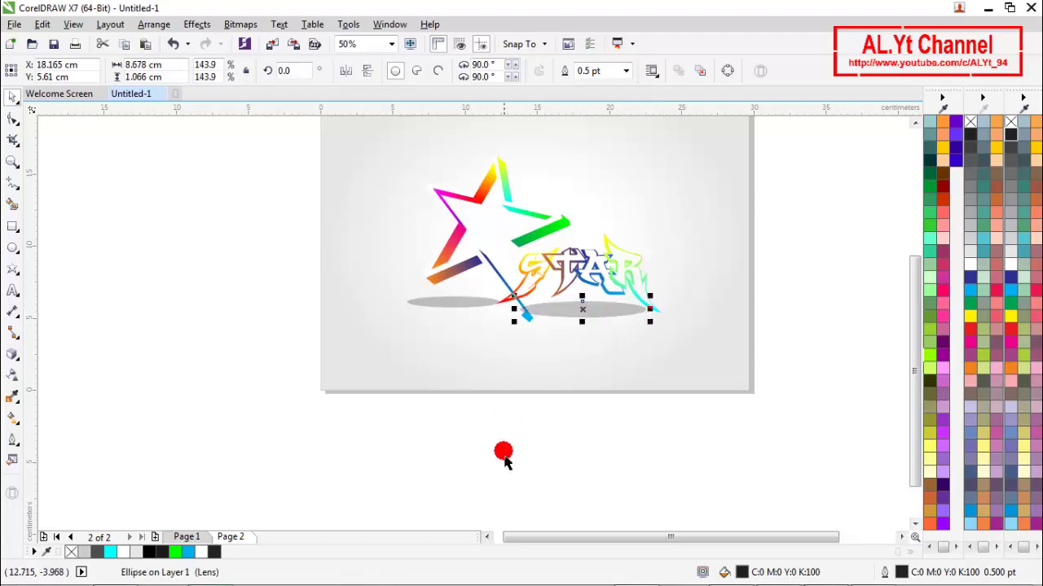
{"action": "left_click", "coordinate": [504, 462]}
Order the lettering's shadow ellipse in front of the background but behind the artwork, and enlarge it to reach the R's tail.
{"action": "left_click", "coordinate": [590, 316]}
{"action": "right_click", "coordinate": [585, 310]}
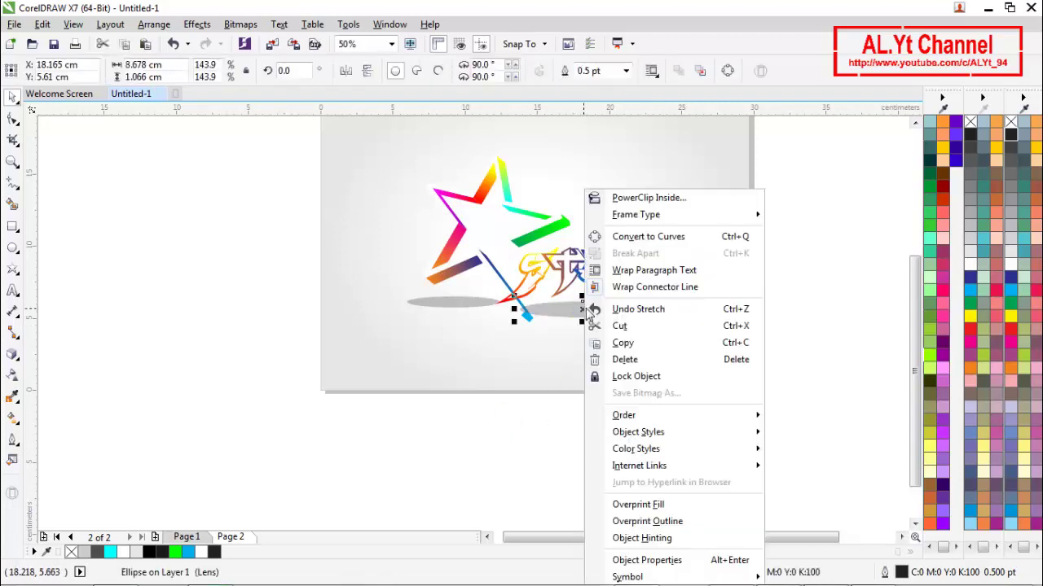
{"action": "mouse_move", "coordinate": [642, 417]}
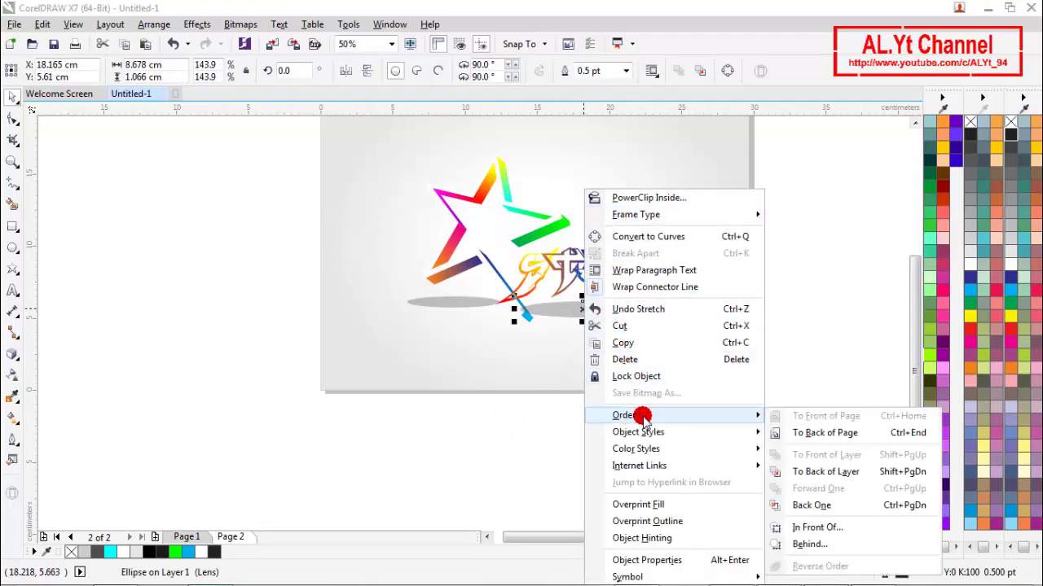
{"action": "left_click", "coordinate": [799, 527]}
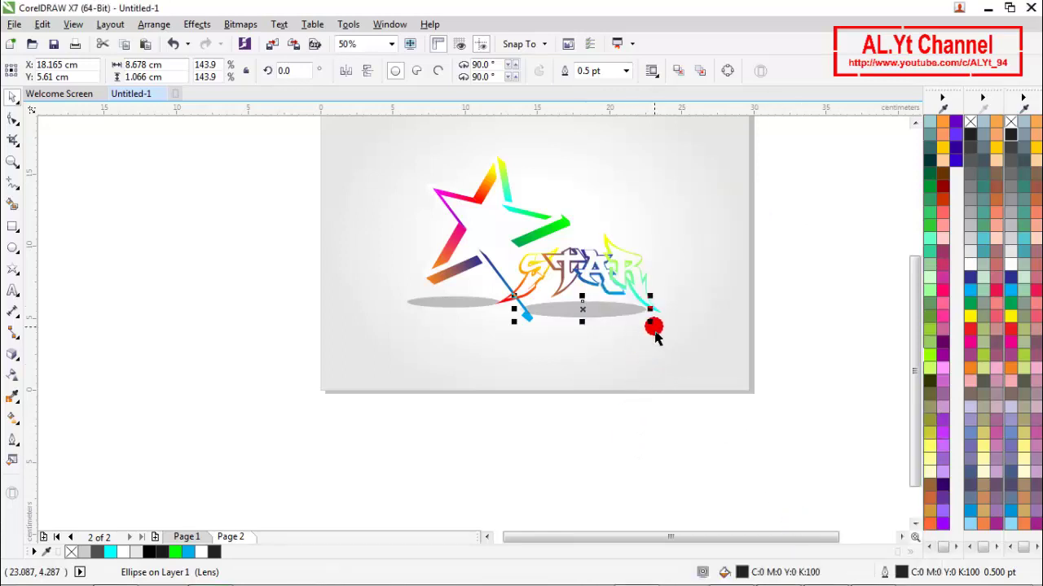
{"action": "left_click_drag", "start_coordinate": [654, 323], "coordinate": [678, 342]}
{"action": "left_click", "coordinate": [663, 426]}
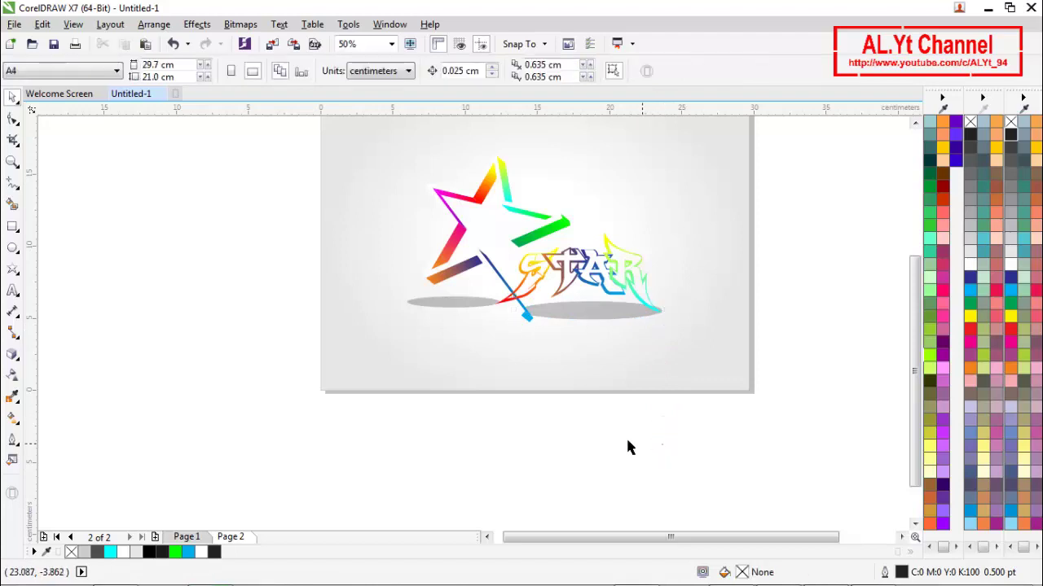
Delete the grey shadow ellipse beneath the STAR lettering.
{"action": "scroll", "coordinate": [573, 417], "scroll_direction": "down", "scroll_amount": 1}
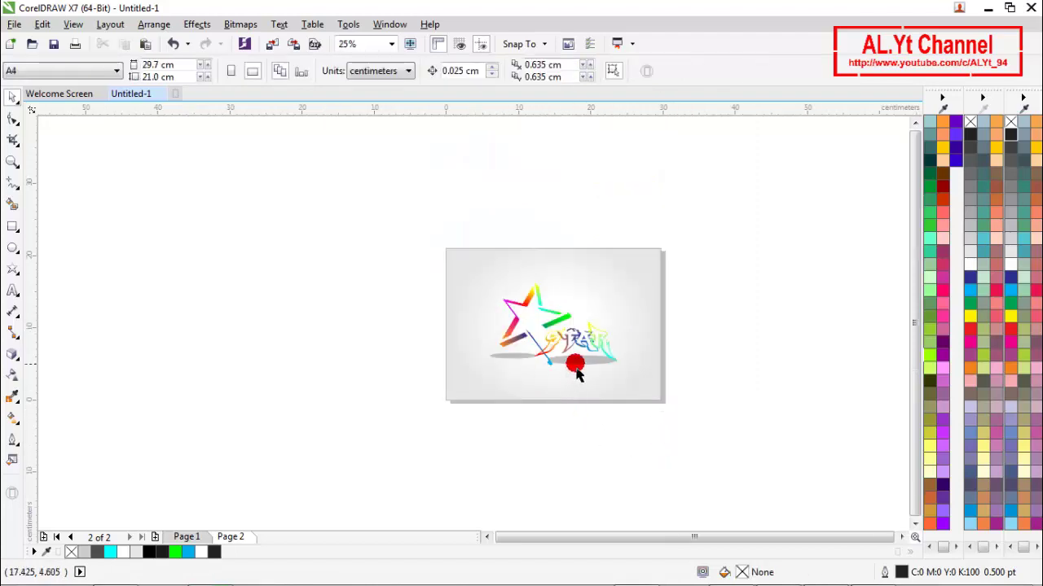
{"action": "left_click", "coordinate": [574, 362]}
{"action": "key", "text": "Delete"}
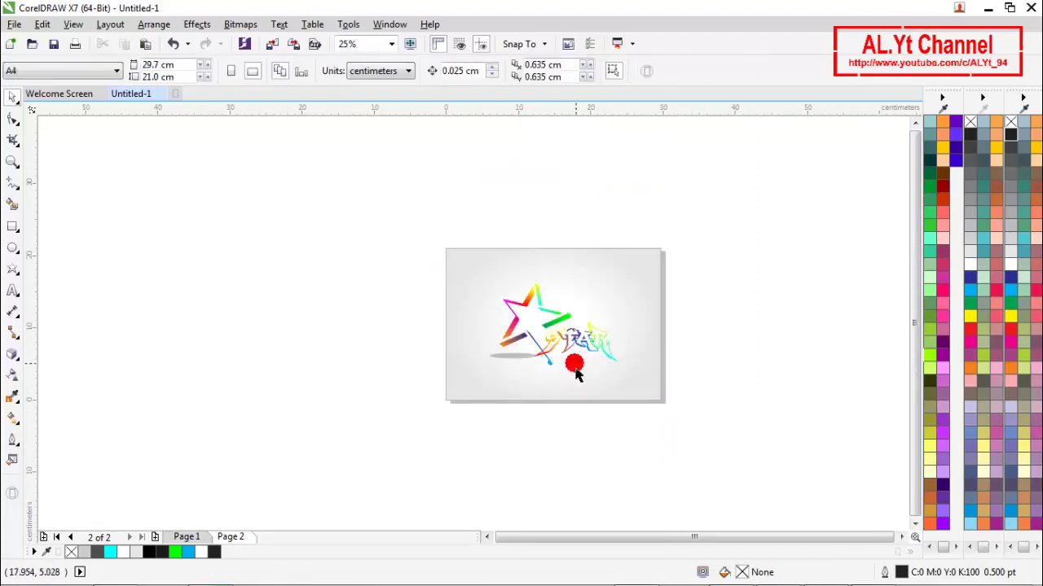
Fit the page height in the view to examine the whole star and lettering composition.
{"action": "scroll", "coordinate": [557, 346], "scroll_direction": "up", "scroll_amount": 1}
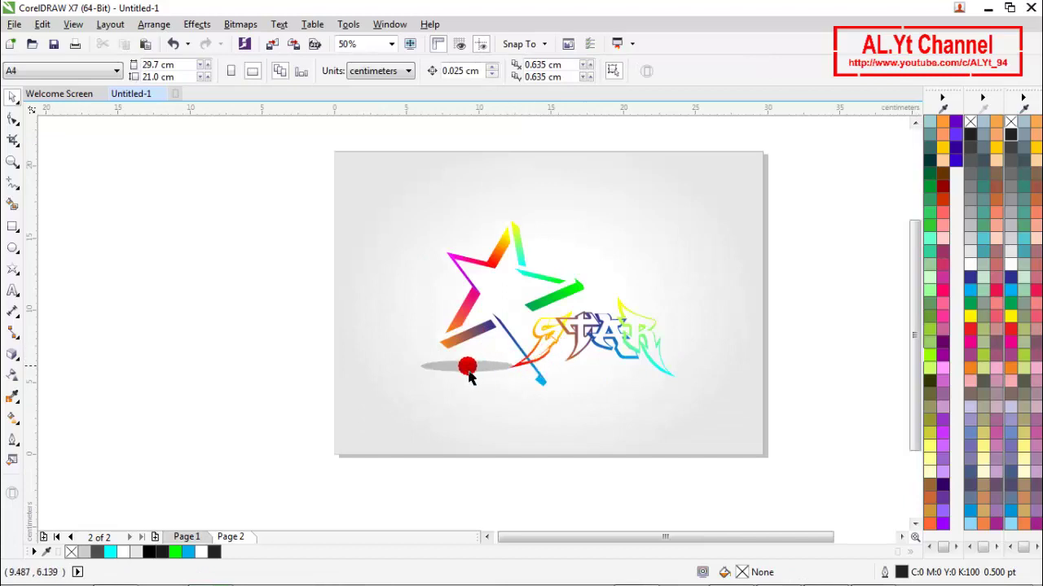
{"action": "key", "text": "z"}
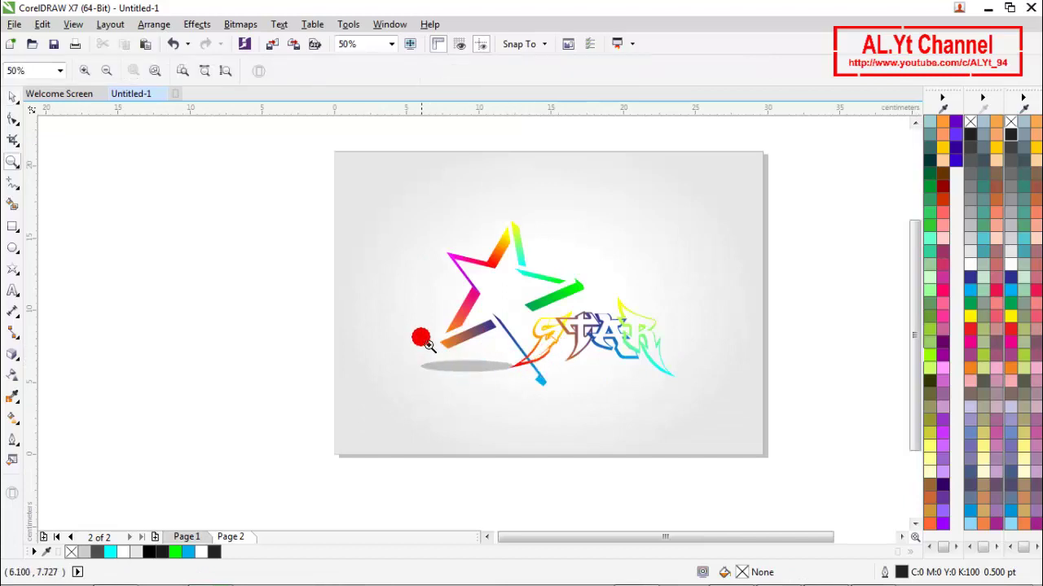
{"action": "left_click", "coordinate": [226, 74]}
{"action": "key", "text": "space"}
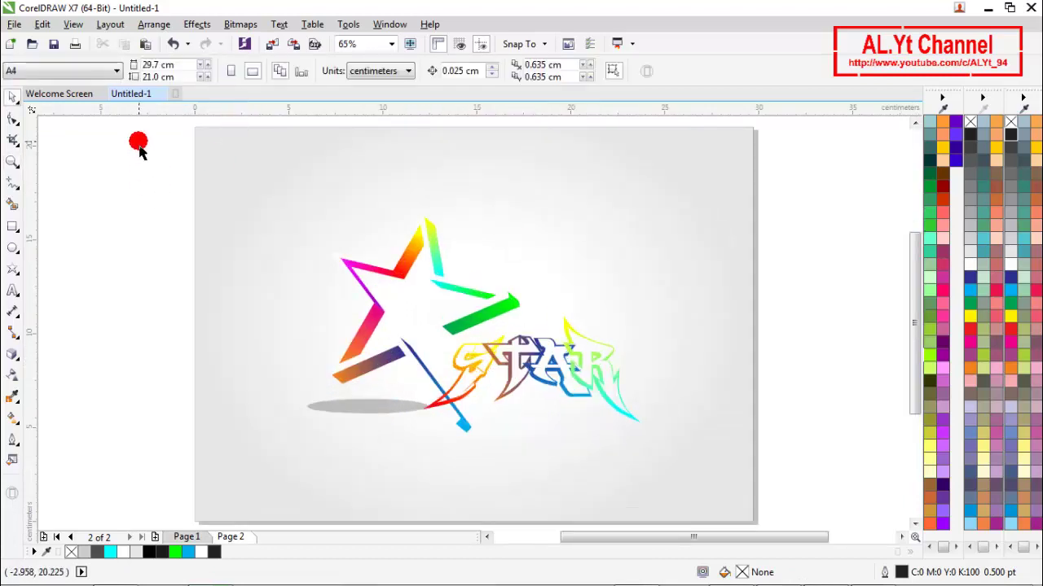
{"action": "key", "text": "z"}
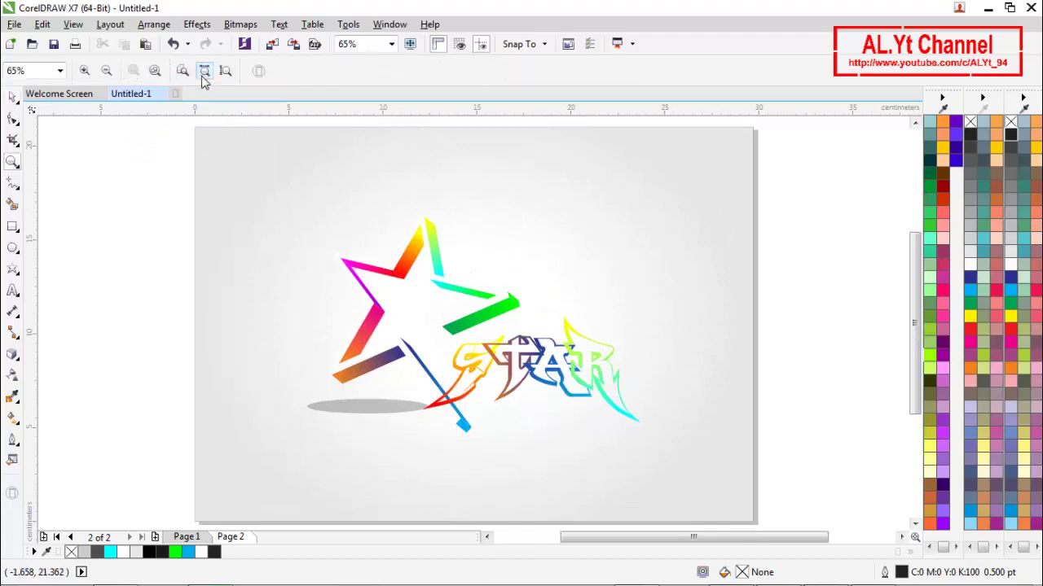